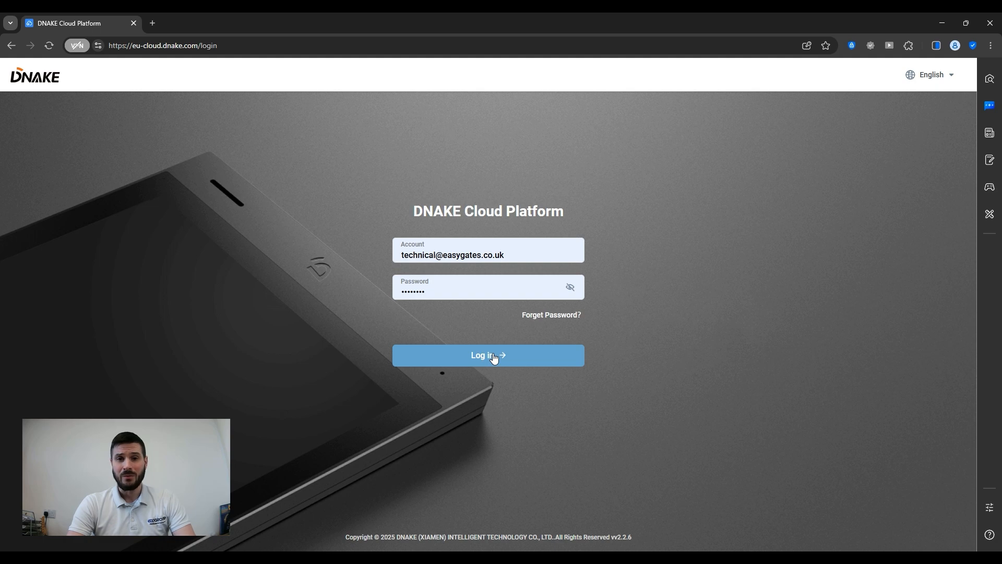
Log in to DNAKE Cloud Platform and go to the Site list from the sidebar.
{"action": "left_click", "coordinate": [494, 357]}
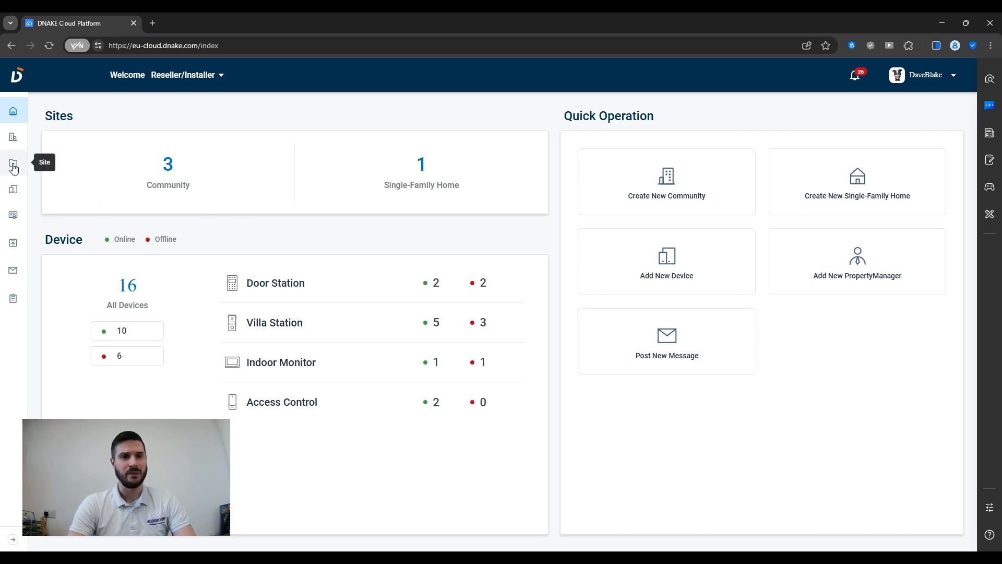
{"action": "left_click", "coordinate": [14, 166]}
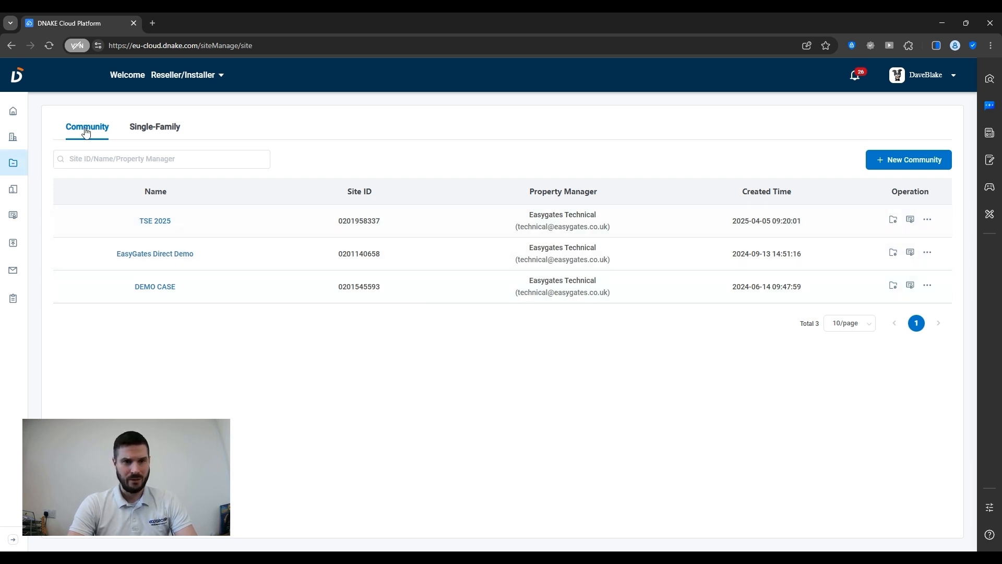
{"action": "left_click", "coordinate": [163, 134]}
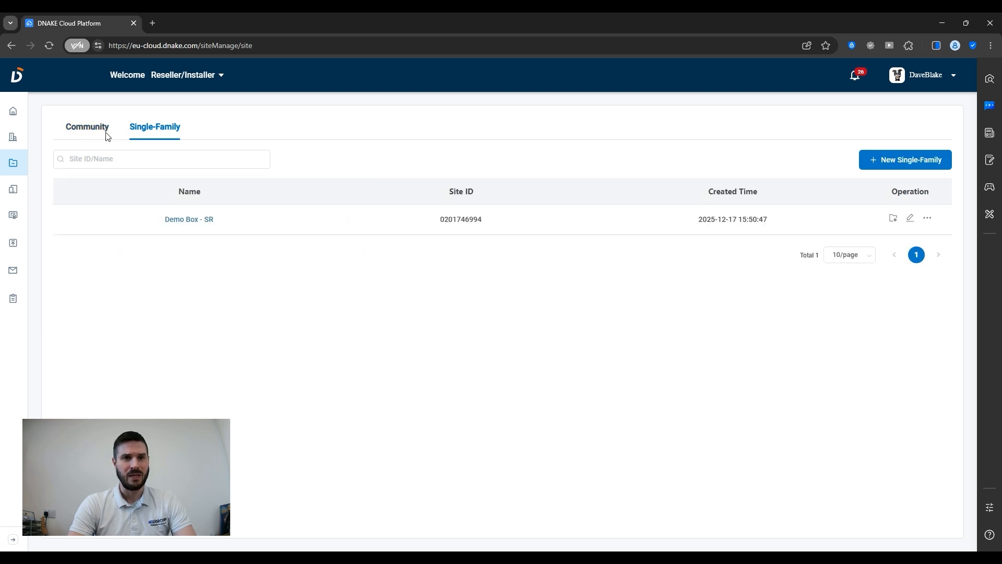
{"action": "left_click", "coordinate": [86, 133]}
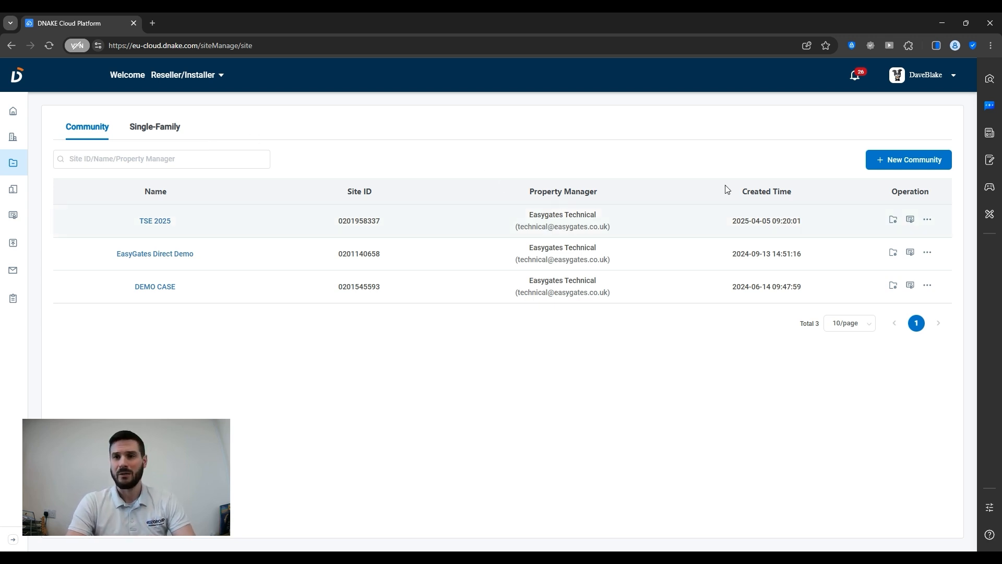
{"action": "left_click", "coordinate": [908, 161]}
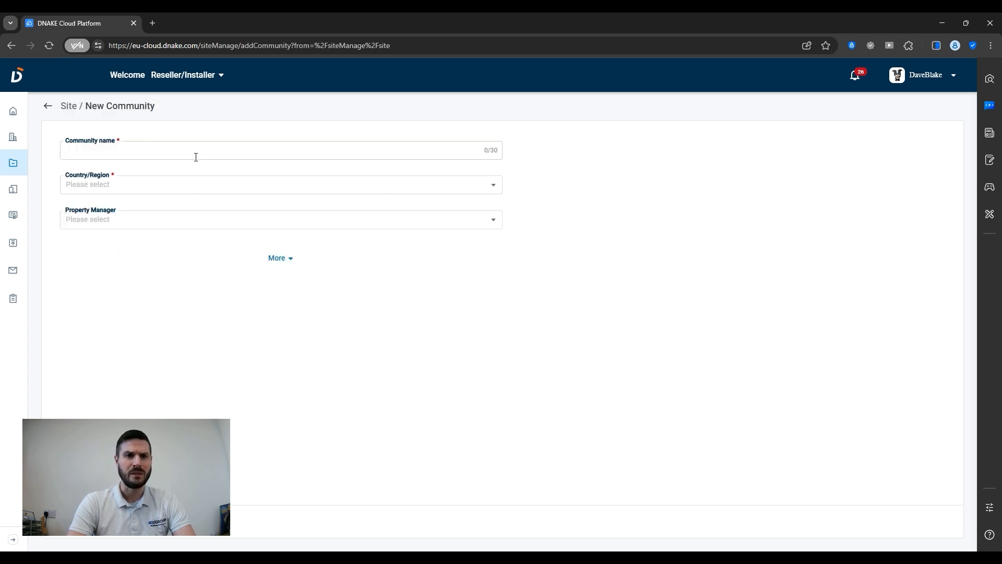
Name the new community 'Test 123' and set Country/Region to UK, UTC+00:00 (Atlantic/Azores).
{"action": "left_click", "coordinate": [196, 157]}
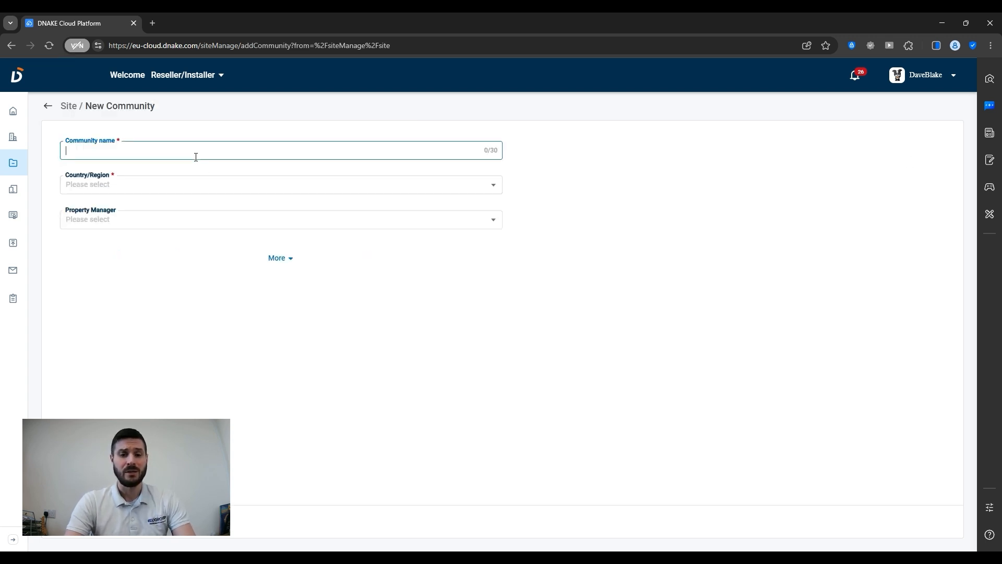
{"action": "type", "text": "Es"}
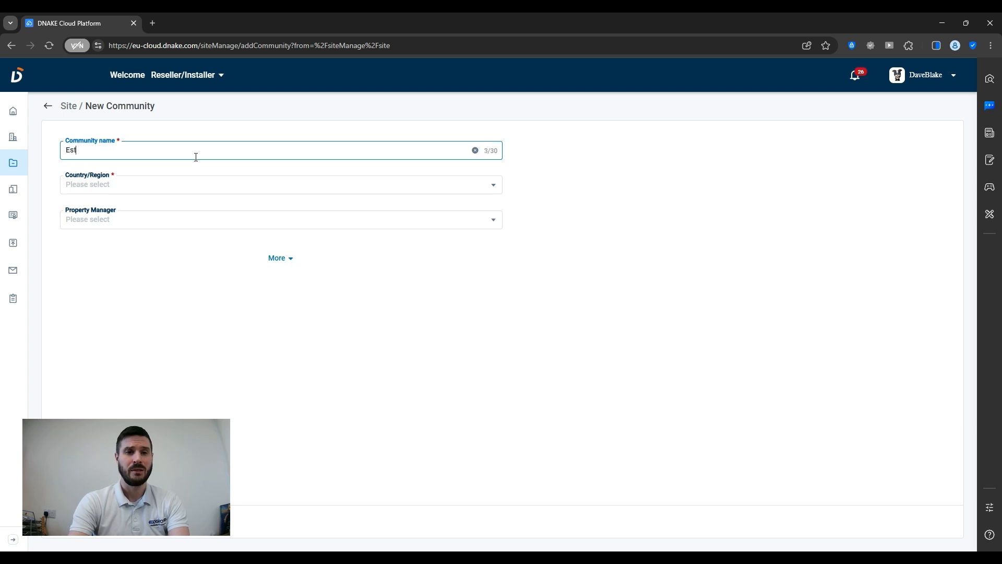
{"action": "type", "text": "t"}
{"action": "key", "text": "BackSpace"}
{"action": "key", "text": "BackSpace"}
{"action": "key", "text": "BackSpace"}
{"action": "type", "text": "Test 123"}
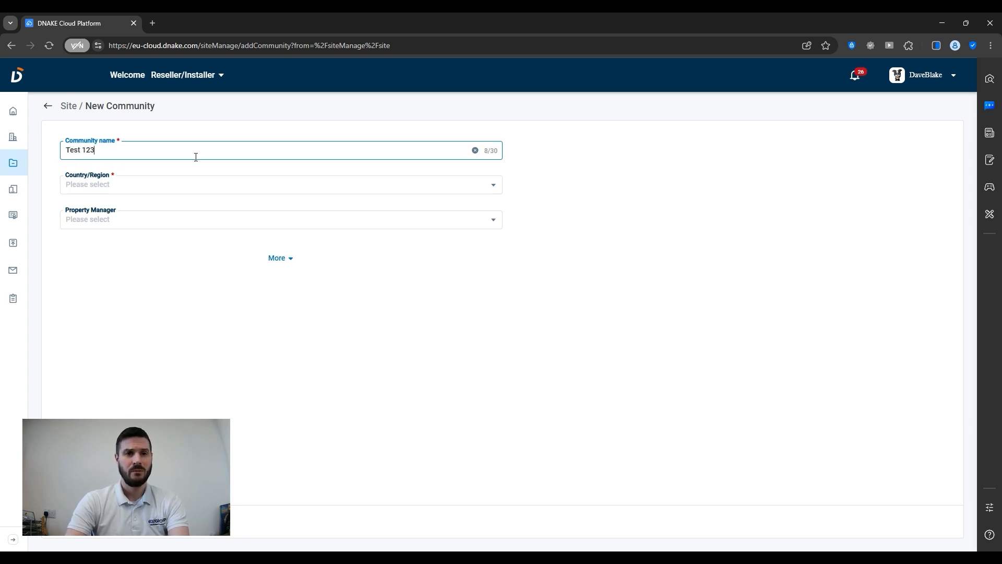
{"action": "left_click", "coordinate": [146, 192]}
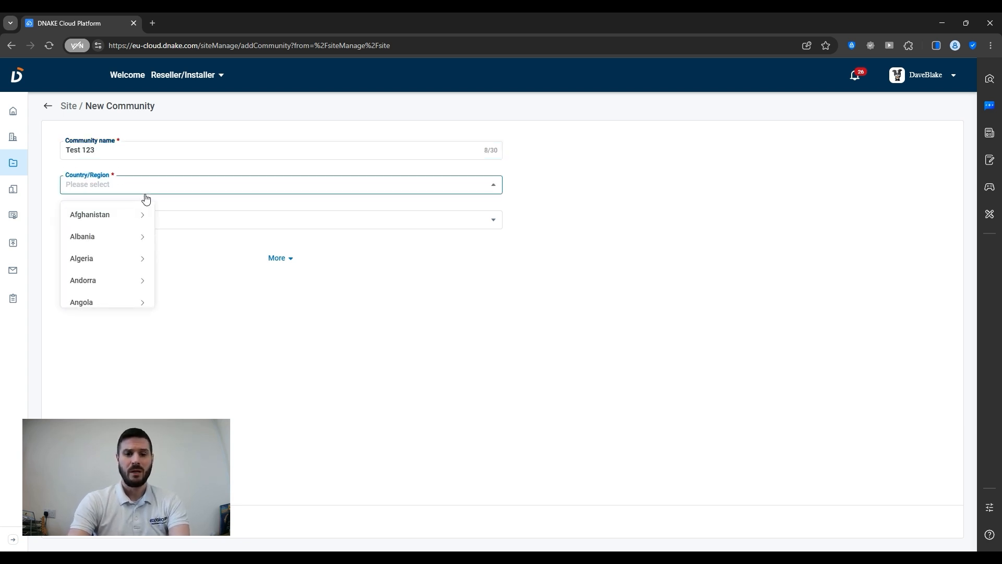
{"action": "type", "text": "uk"}
{"action": "left_click", "coordinate": [148, 214]}
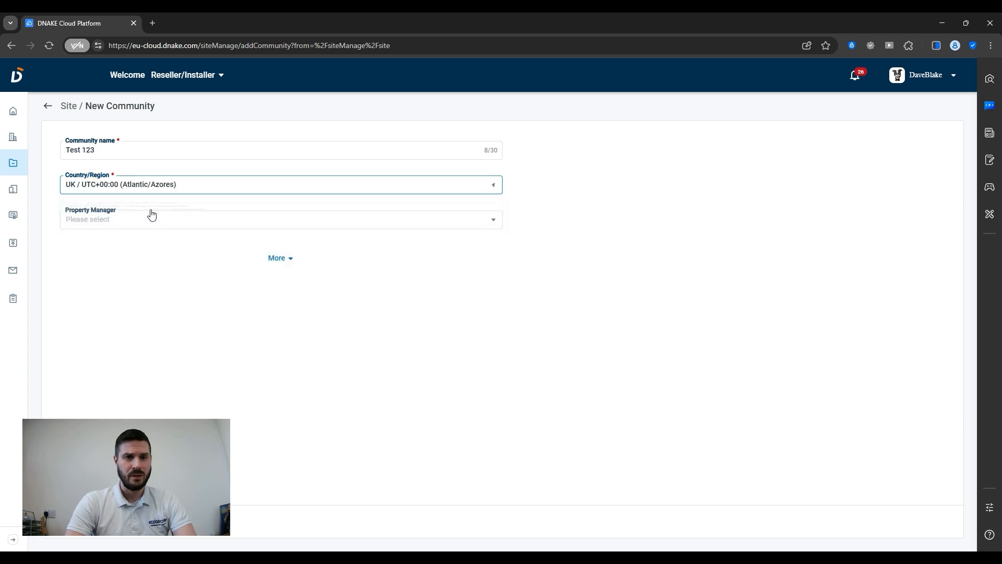
{"action": "left_click", "coordinate": [138, 217]}
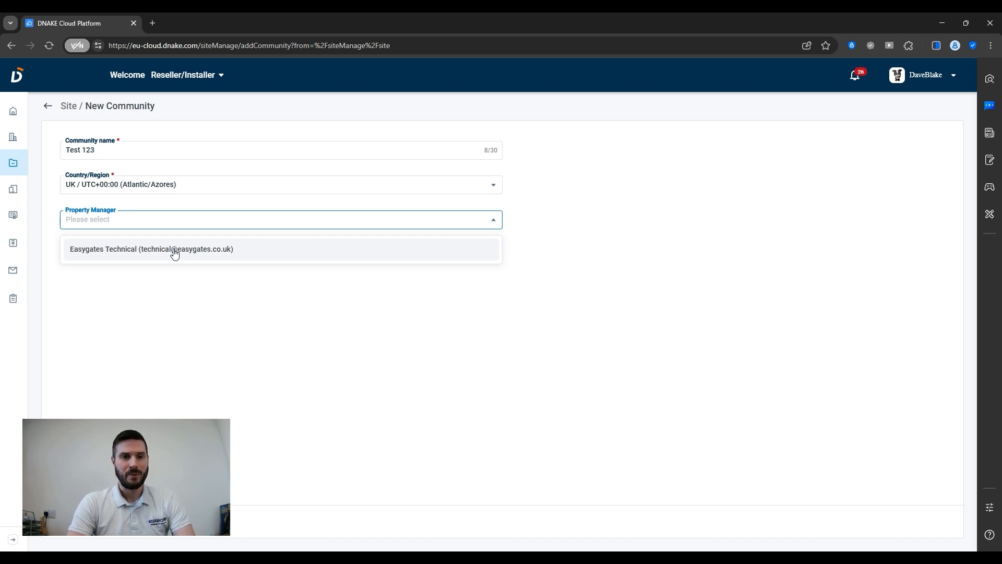
Assign Easygates Technical as property manager and expand the More community settings.
{"action": "left_click", "coordinate": [175, 253]}
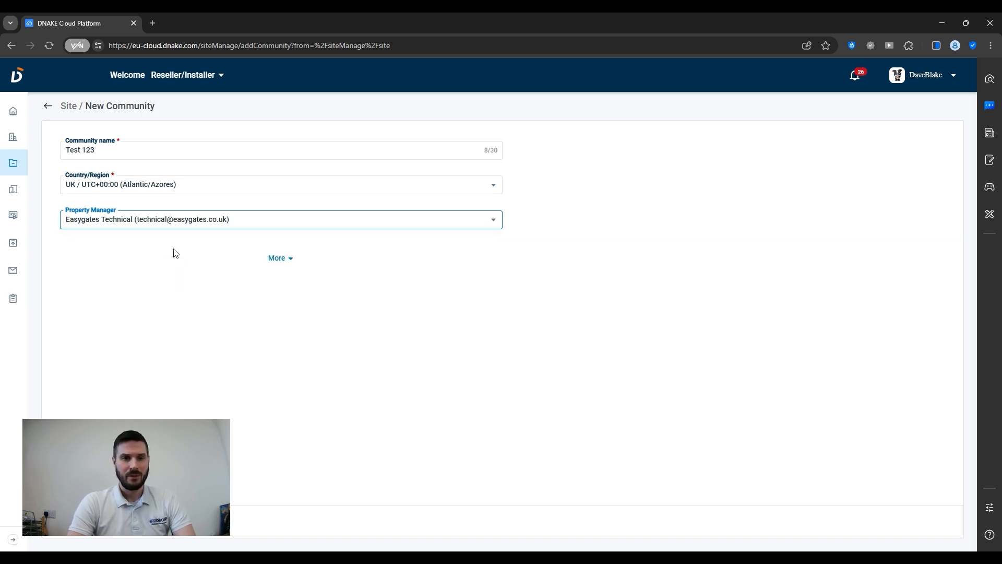
{"action": "left_click", "coordinate": [280, 258]}
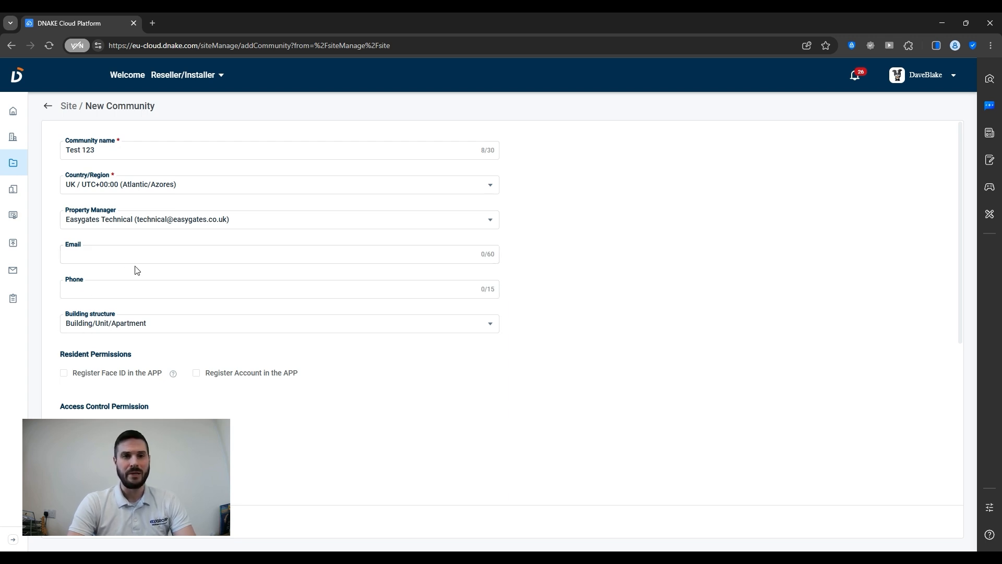
{"action": "scroll", "coordinate": [136, 269], "scroll_direction": "down", "scroll_amount": 1}
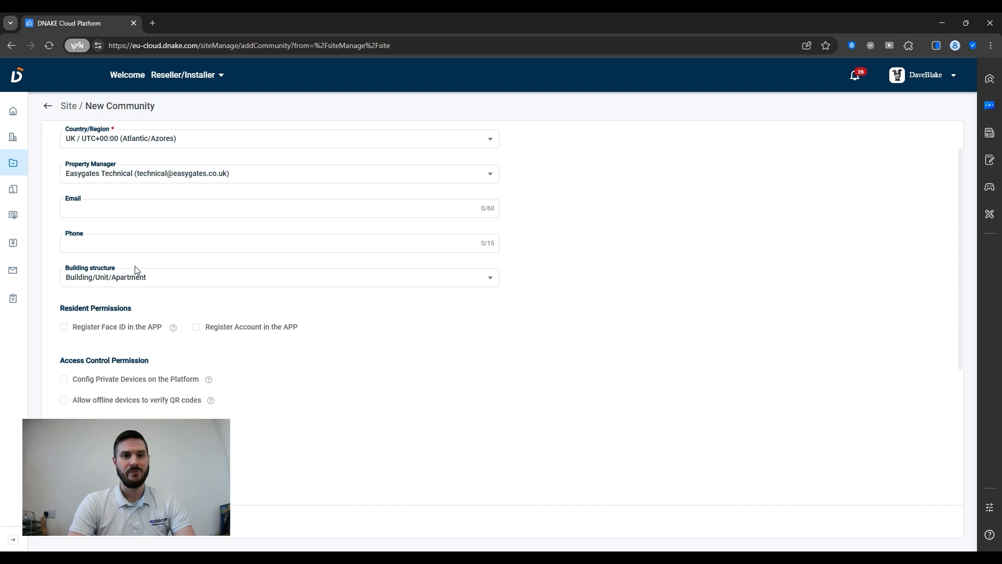
{"action": "left_click", "coordinate": [111, 281]}
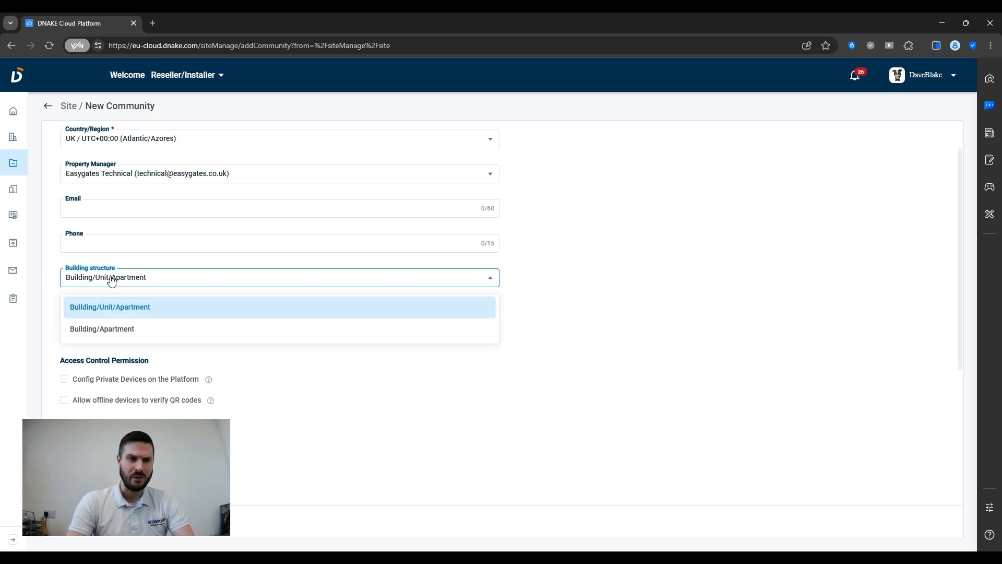
Choose Building/Apartment as the building structure and enable Register Face ID in the APP.
{"action": "left_click", "coordinate": [132, 334]}
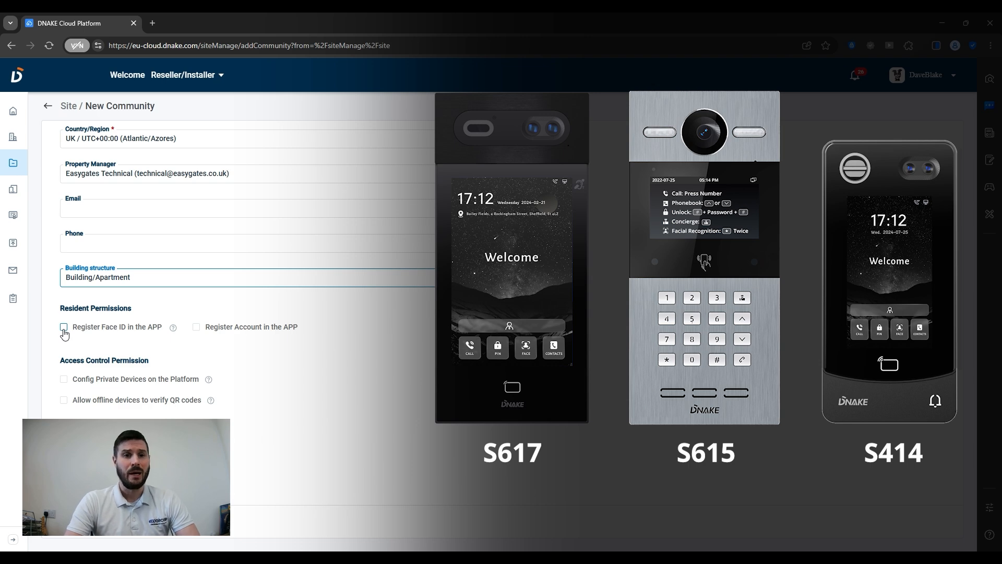
{"action": "left_click", "coordinate": [64, 327]}
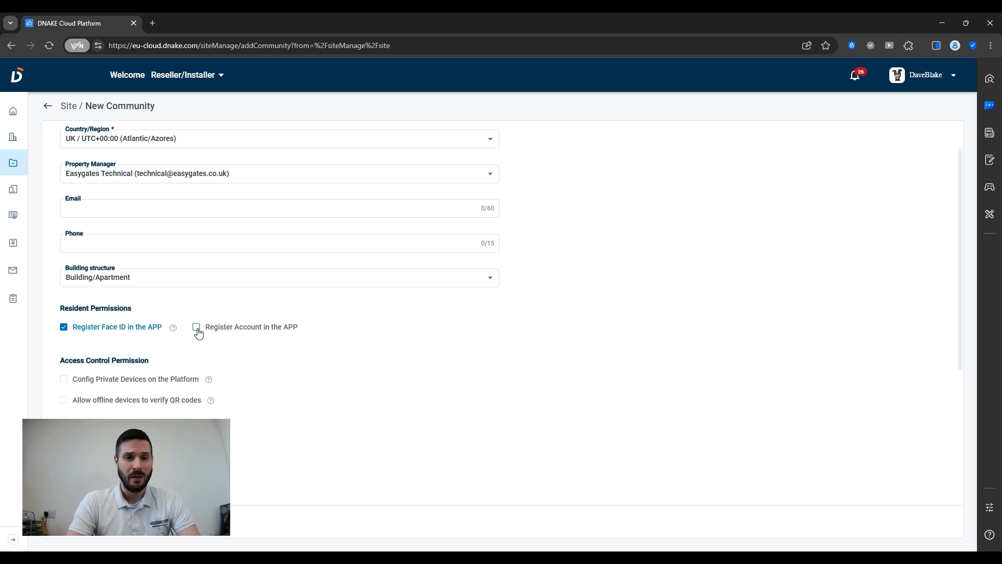
Enable Register Account in the APP, Config Private Devices on the Platform, and offline QR-code verification.
{"action": "left_click", "coordinate": [197, 328]}
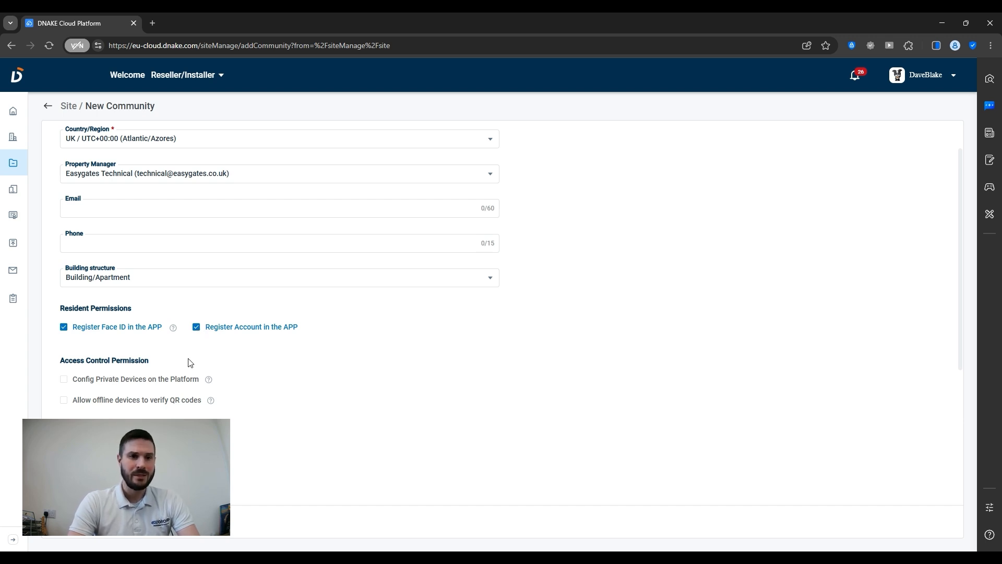
{"action": "scroll", "coordinate": [189, 362], "scroll_direction": "down", "scroll_amount": 1}
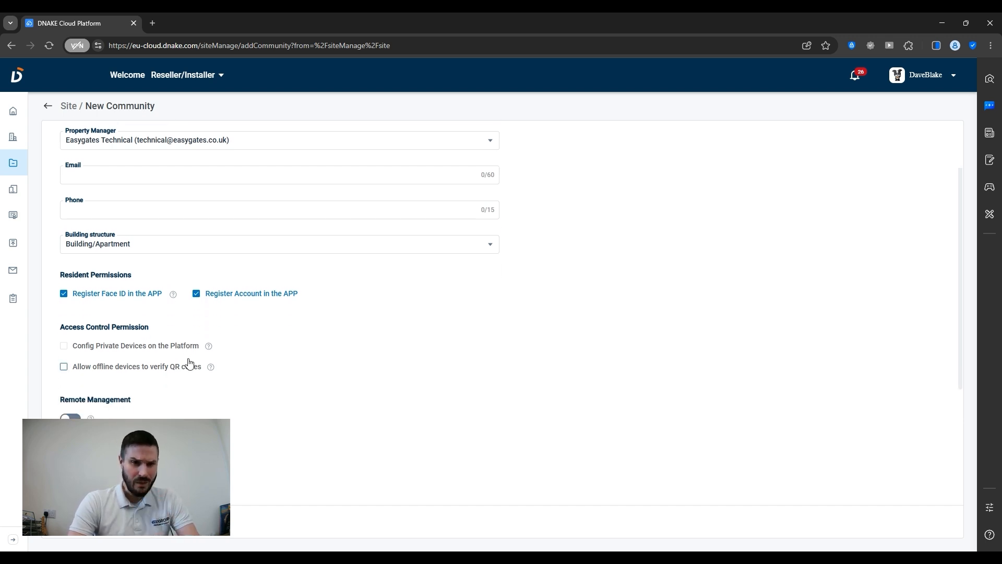
{"action": "left_click", "coordinate": [64, 347]}
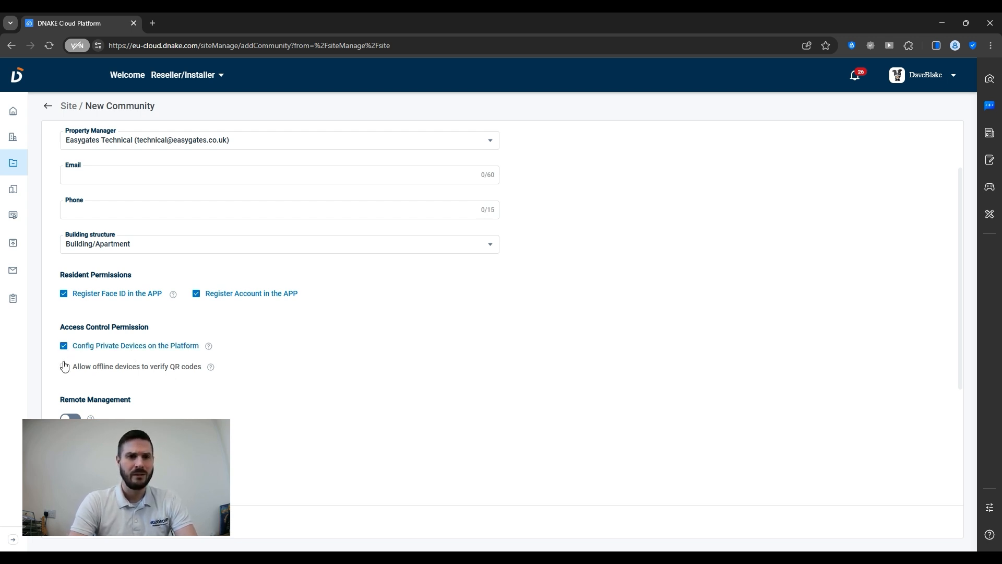
{"action": "left_click", "coordinate": [64, 366]}
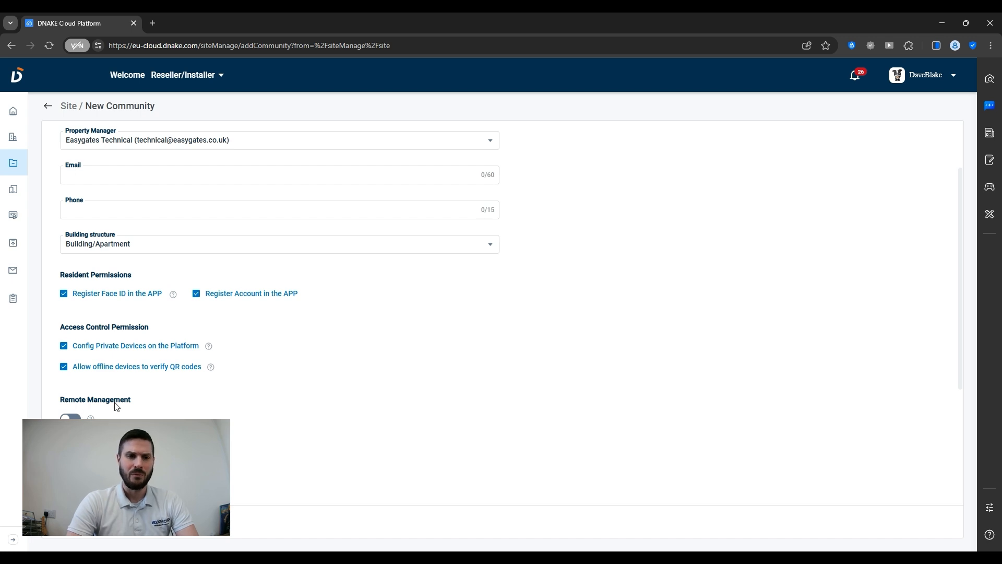
Scroll through the rest of the New Community form, leaving the remaining toggles off.
{"action": "scroll", "coordinate": [115, 406], "scroll_direction": "down", "scroll_amount": 1}
{"action": "scroll", "coordinate": [115, 406], "scroll_direction": "down", "scroll_amount": 1}
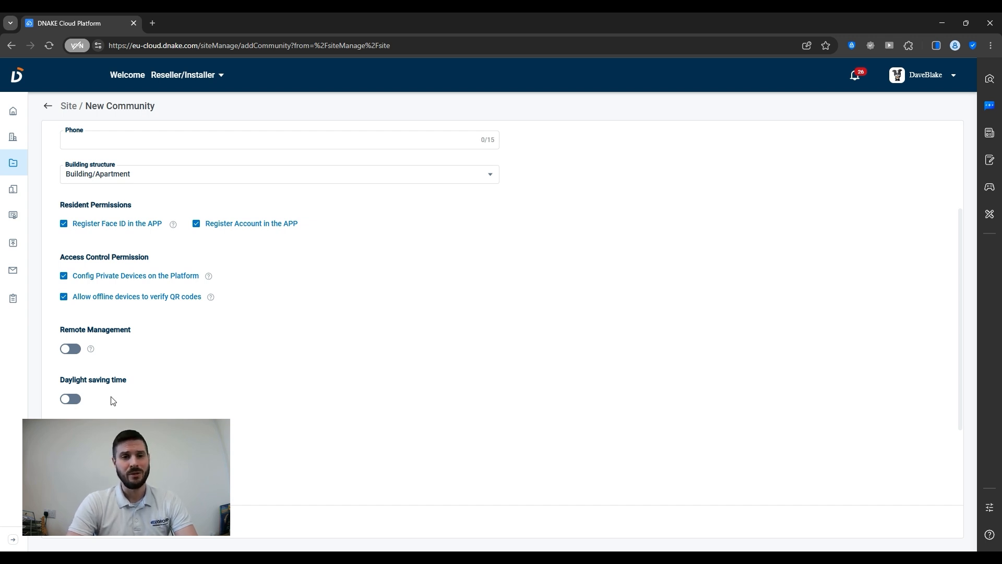
{"action": "scroll", "coordinate": [110, 399], "scroll_direction": "down", "scroll_amount": 1}
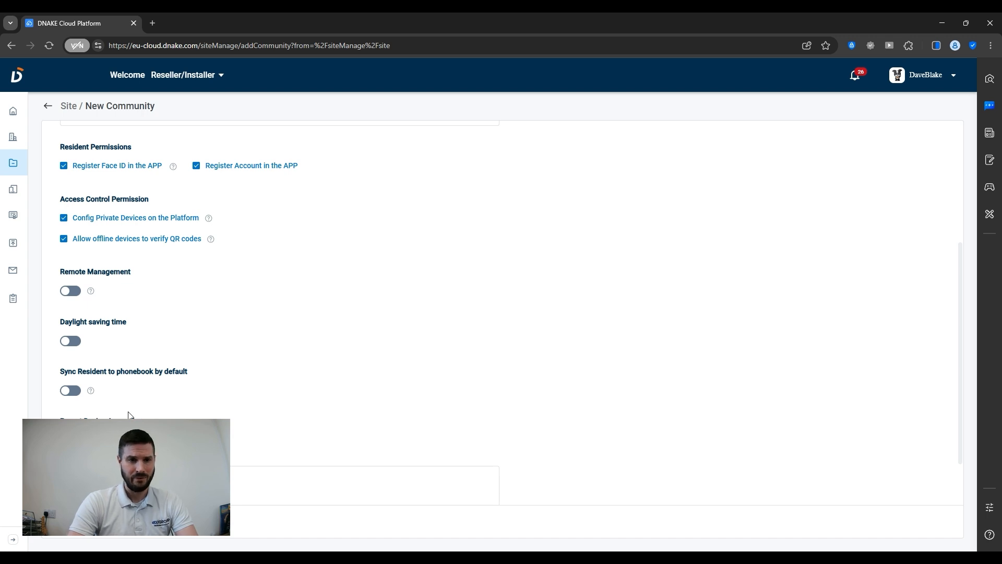
{"action": "scroll", "coordinate": [129, 415], "scroll_direction": "down", "scroll_amount": 1}
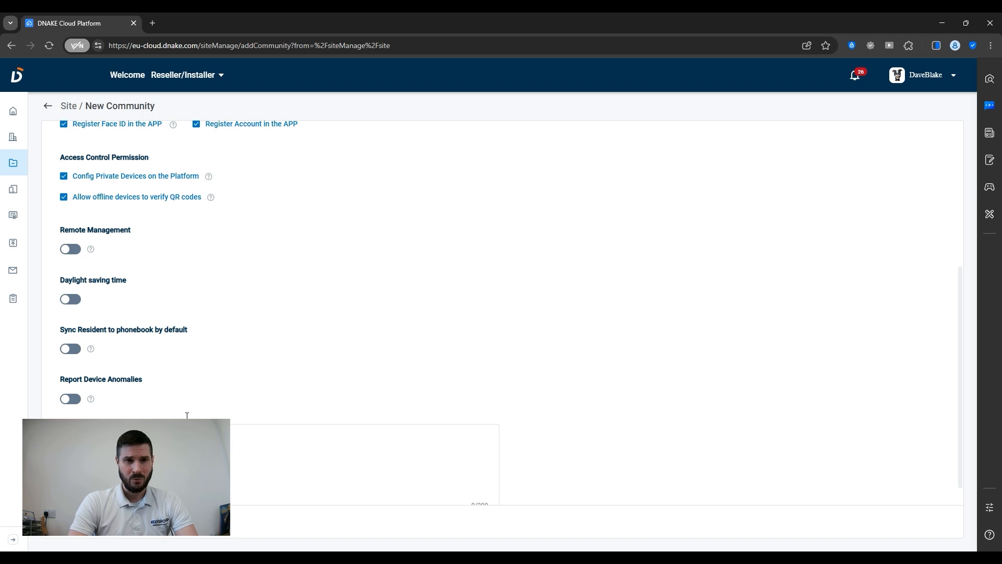
{"action": "scroll", "coordinate": [246, 365], "scroll_direction": "up", "scroll_amount": 5}
{"action": "scroll", "coordinate": [246, 368], "scroll_direction": "down", "scroll_amount": 5}
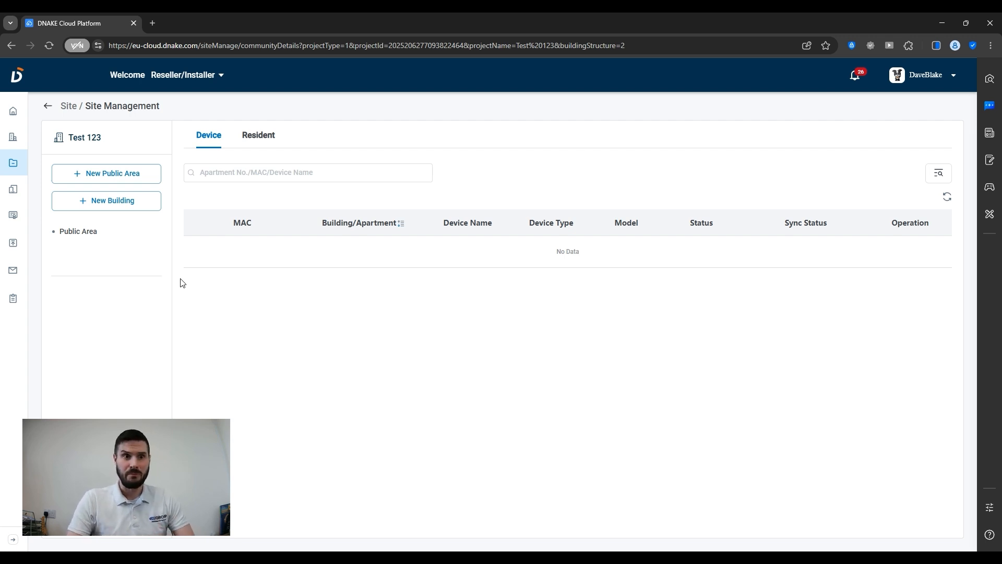
Return to the community sites list, now showing Test 123 among four sites.
{"action": "left_click", "coordinate": [12, 165]}
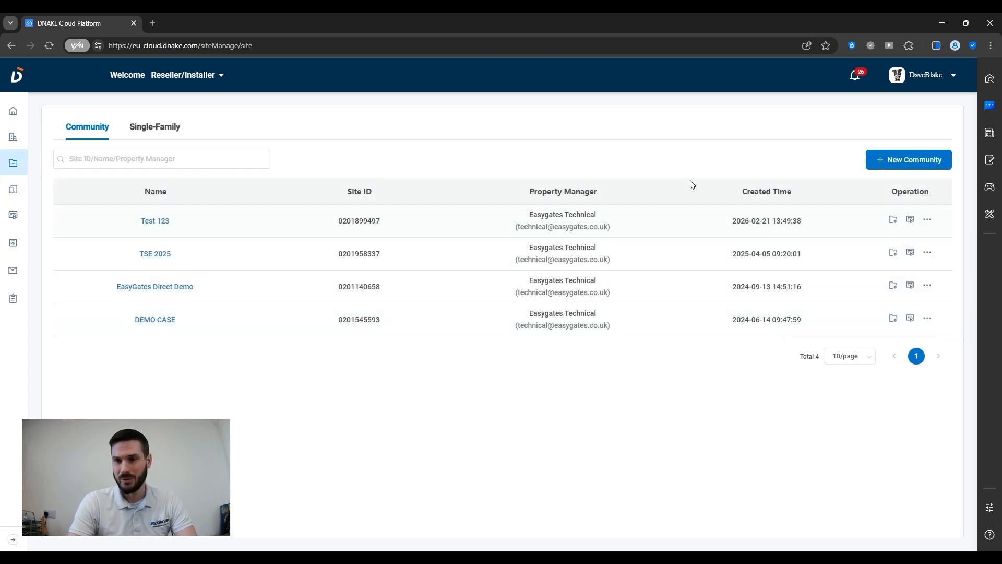
Add 1 With Indoor Monitor licence to site Test 123 in Licence Management and confirm.
{"action": "left_click", "coordinate": [910, 221]}
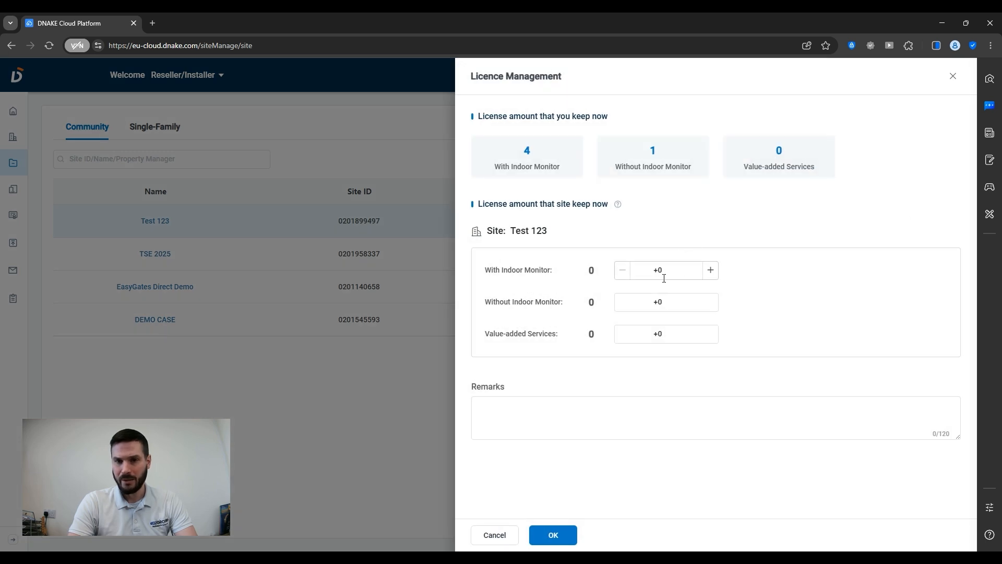
{"action": "left_click", "coordinate": [660, 275]}
{"action": "type", "text": "1"}
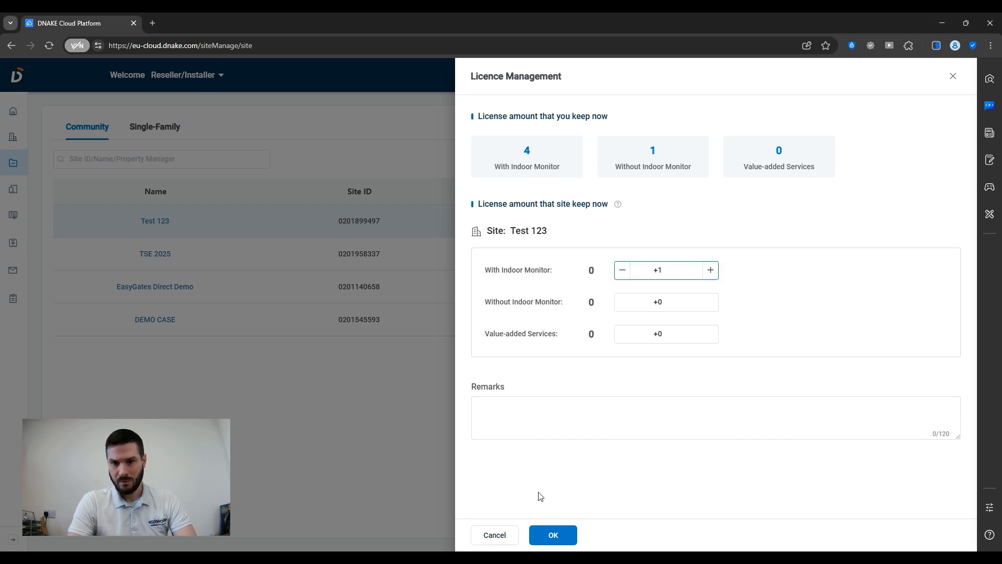
{"action": "left_click", "coordinate": [733, 471]}
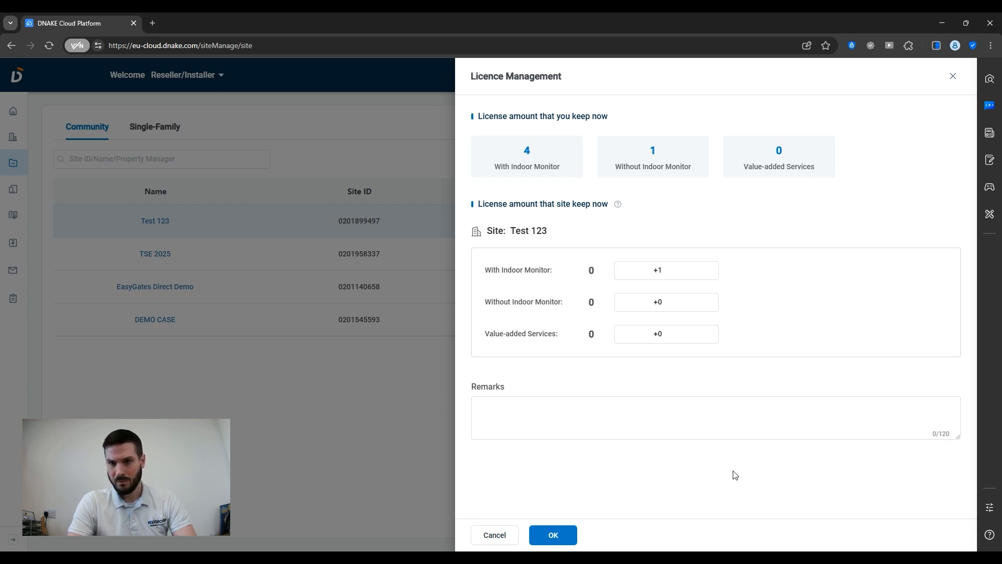
{"action": "left_click", "coordinate": [678, 277]}
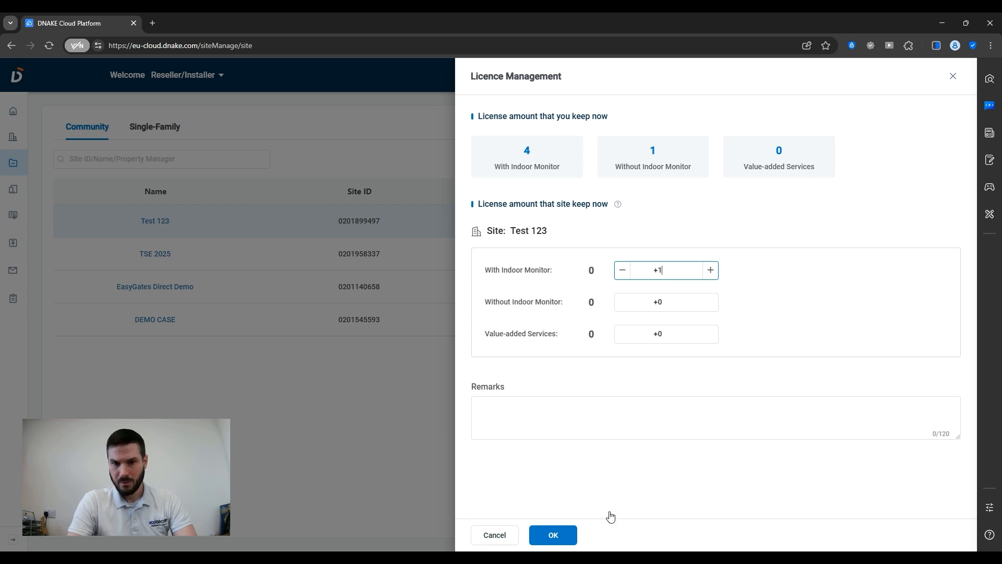
{"action": "left_click", "coordinate": [566, 536]}
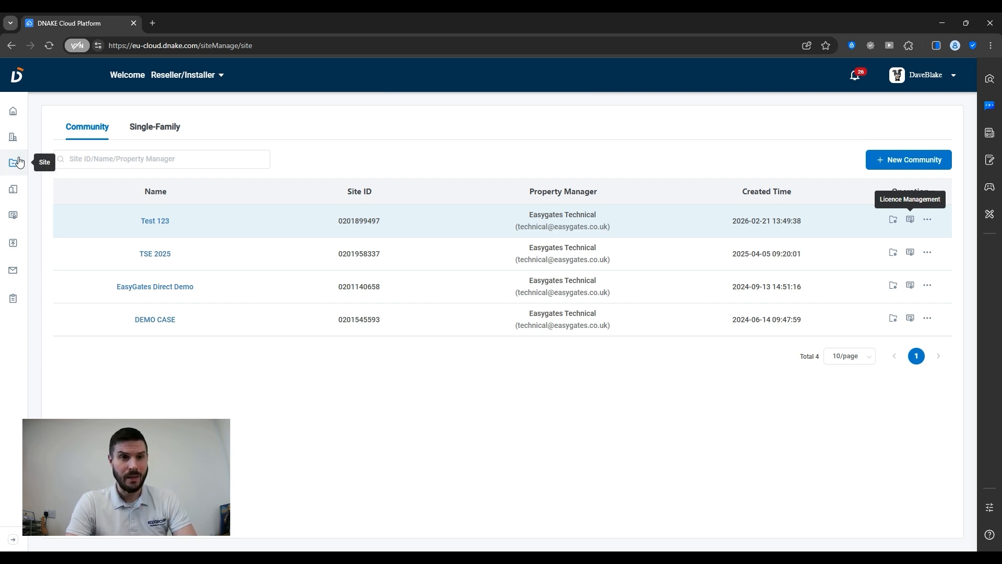
Open Test 123 from the Community site list to see its Public Area and device list.
{"action": "left_click", "coordinate": [156, 222]}
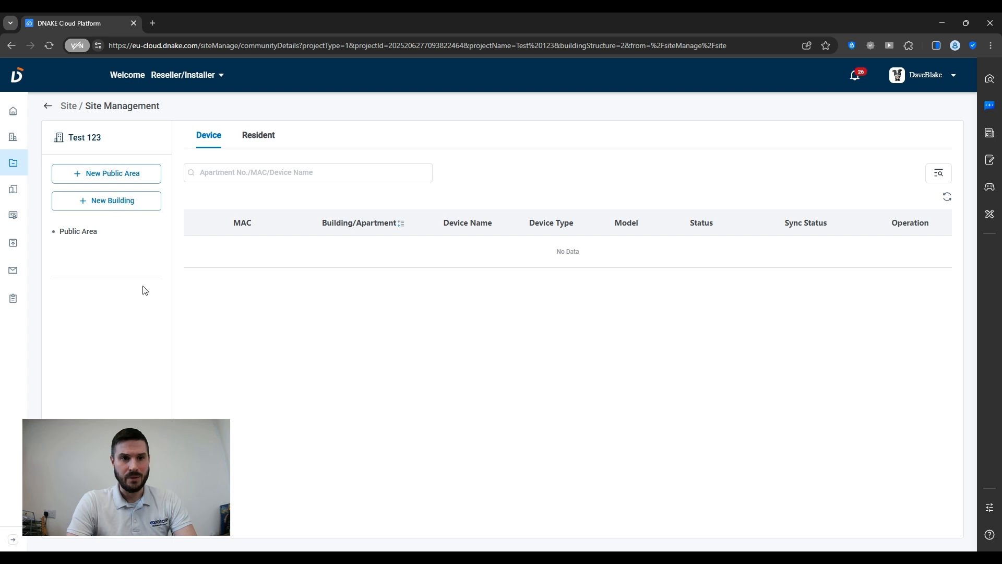
Create building No. 1 named 'Test Building' and save it.
{"action": "left_click", "coordinate": [123, 206]}
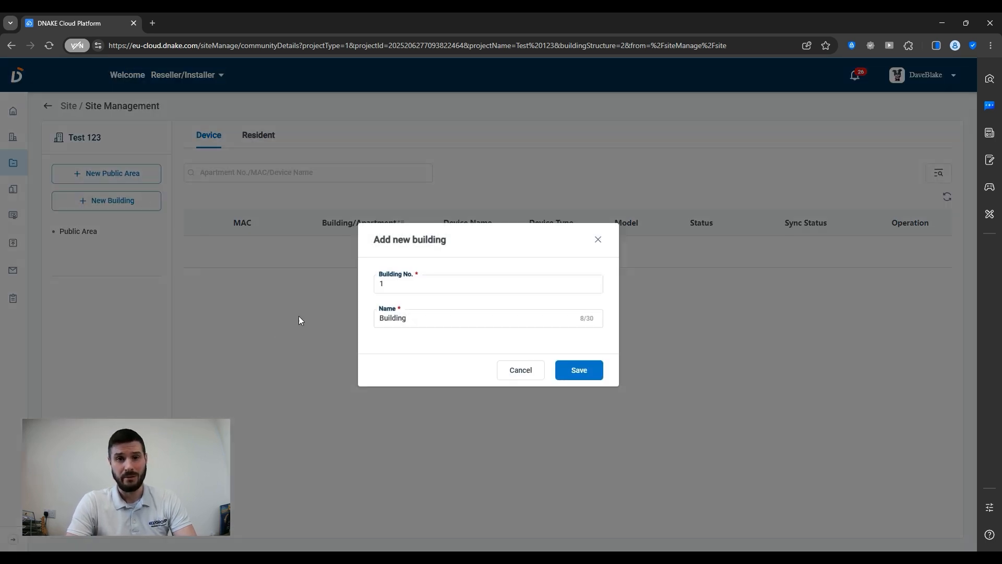
{"action": "double_click", "coordinate": [415, 282]}
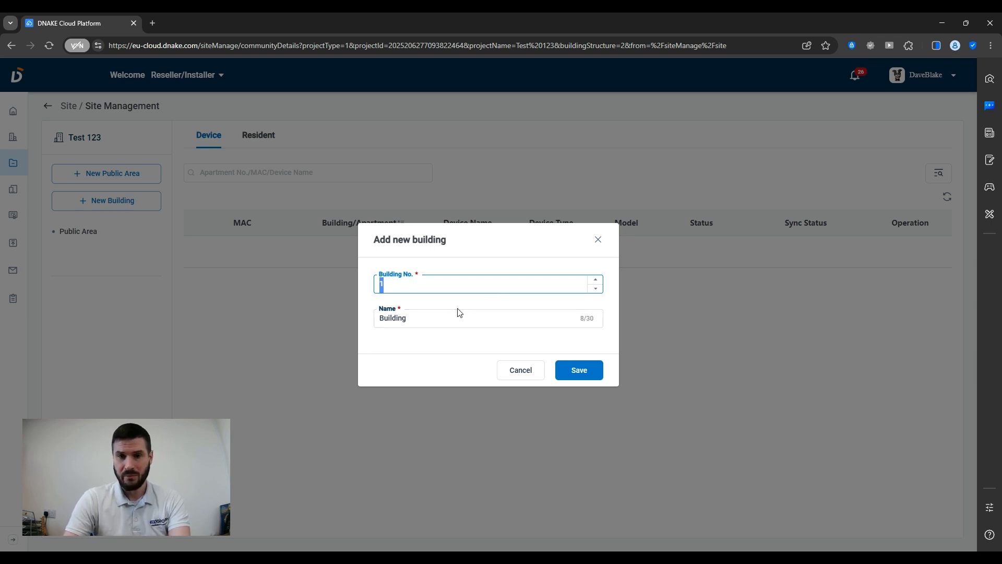
{"action": "left_click_drag", "start_coordinate": [452, 313], "coordinate": [332, 305]}
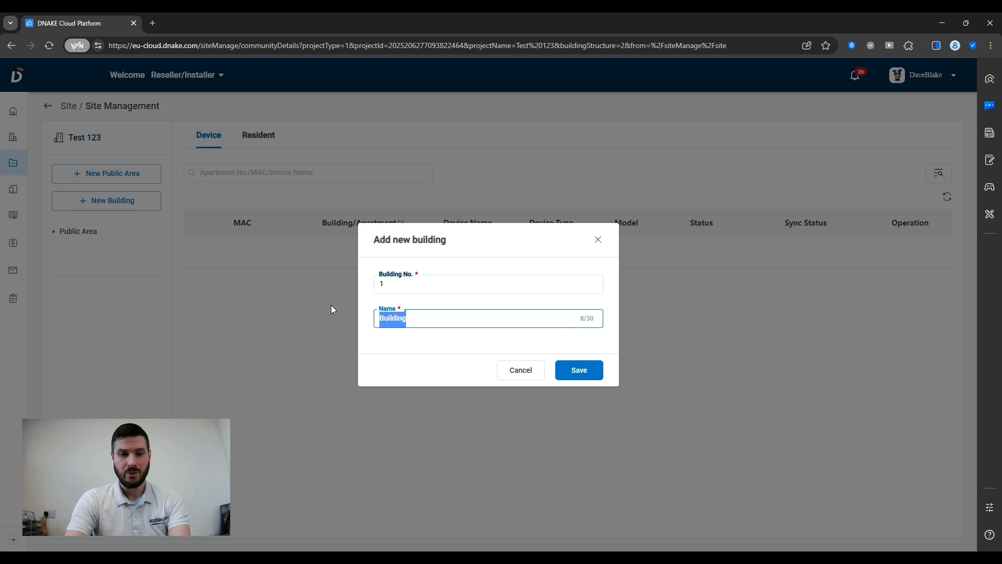
{"action": "type", "text": "Test"}
{"action": "type", "text": " Build"}
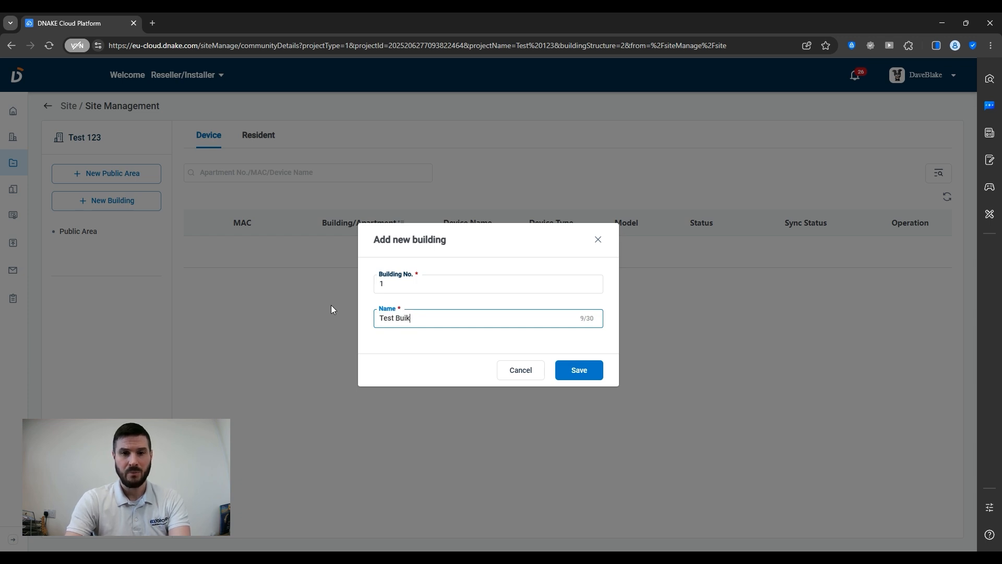
{"action": "key", "text": "BackSpace"}
{"action": "type", "text": "lding"}
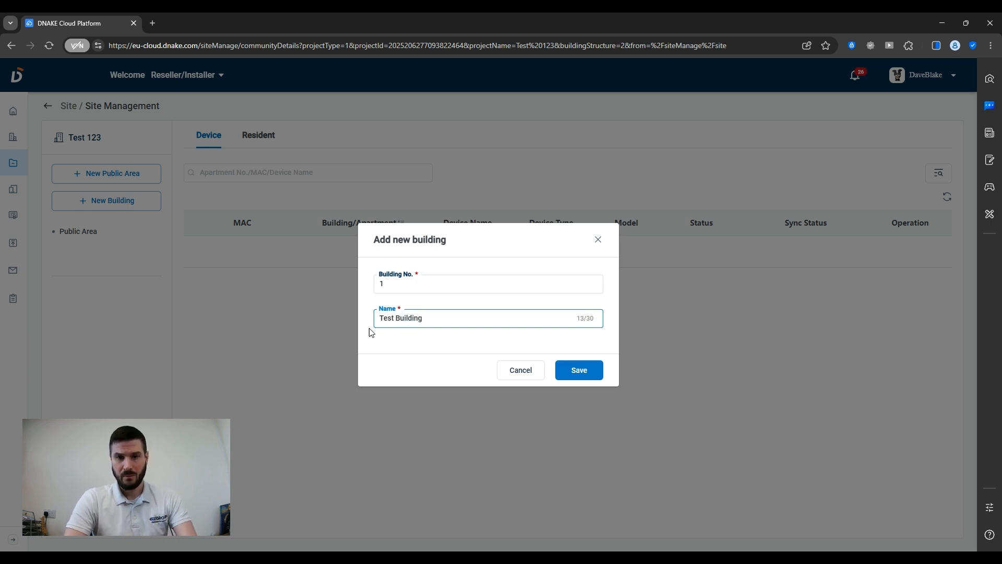
{"action": "left_click", "coordinate": [577, 374]}
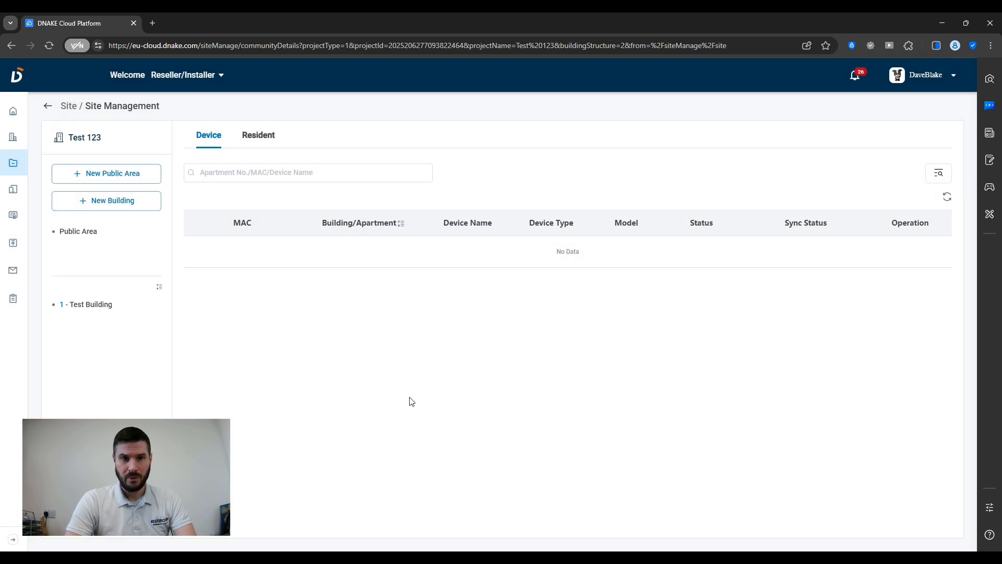
Add apartment No. 1 under 1 - Test Building with the With Indoor Monitor licence and save it.
{"action": "left_click", "coordinate": [94, 307]}
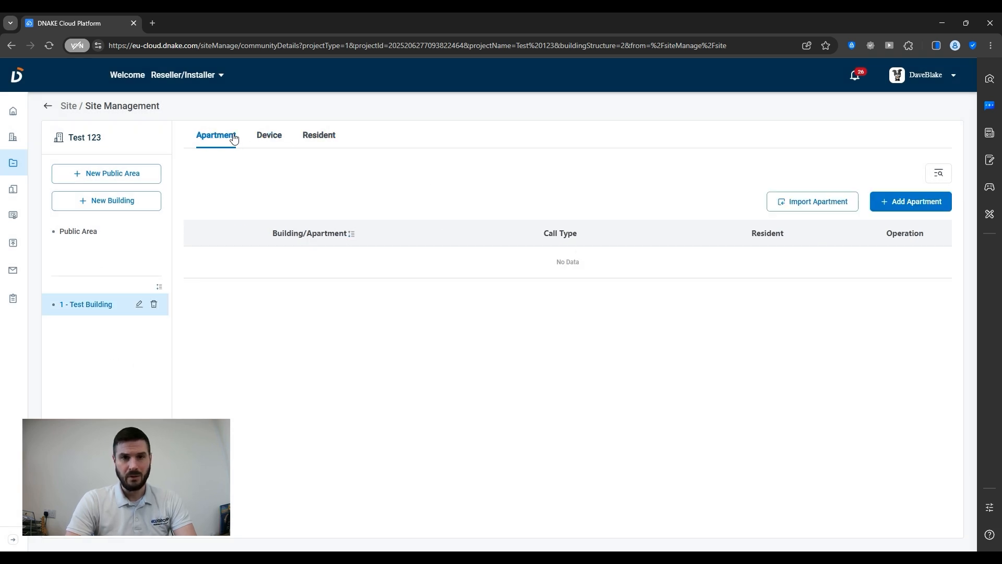
{"action": "left_click", "coordinate": [925, 201]}
{"action": "left_click", "coordinate": [110, 183]}
{"action": "type", "text": "1"}
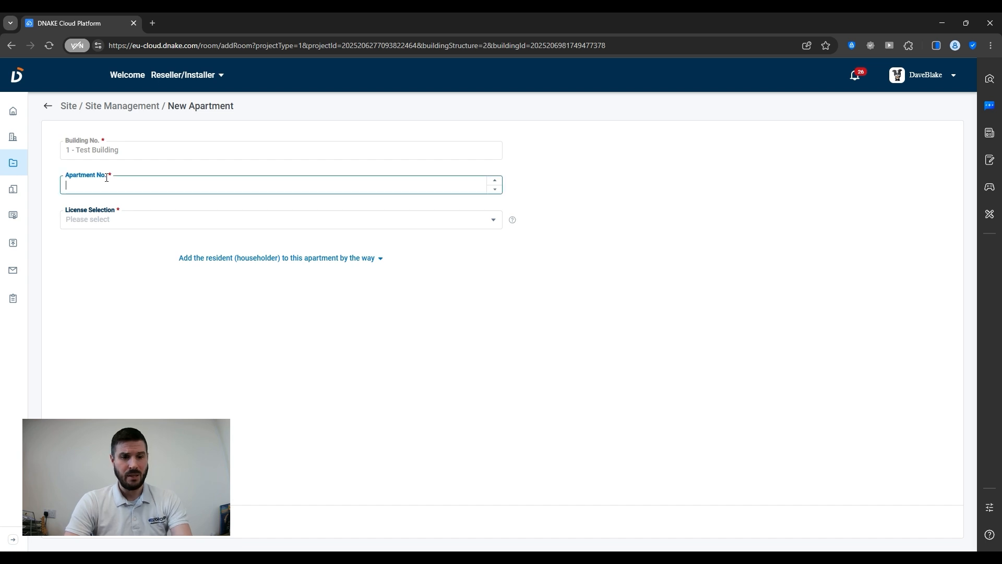
{"action": "left_click", "coordinate": [111, 217]}
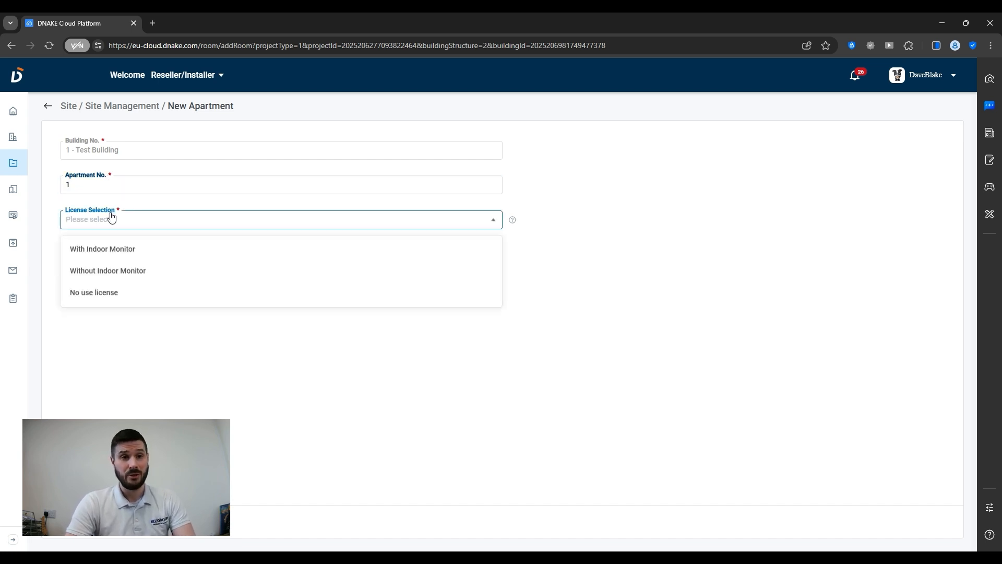
{"action": "left_click", "coordinate": [142, 272]}
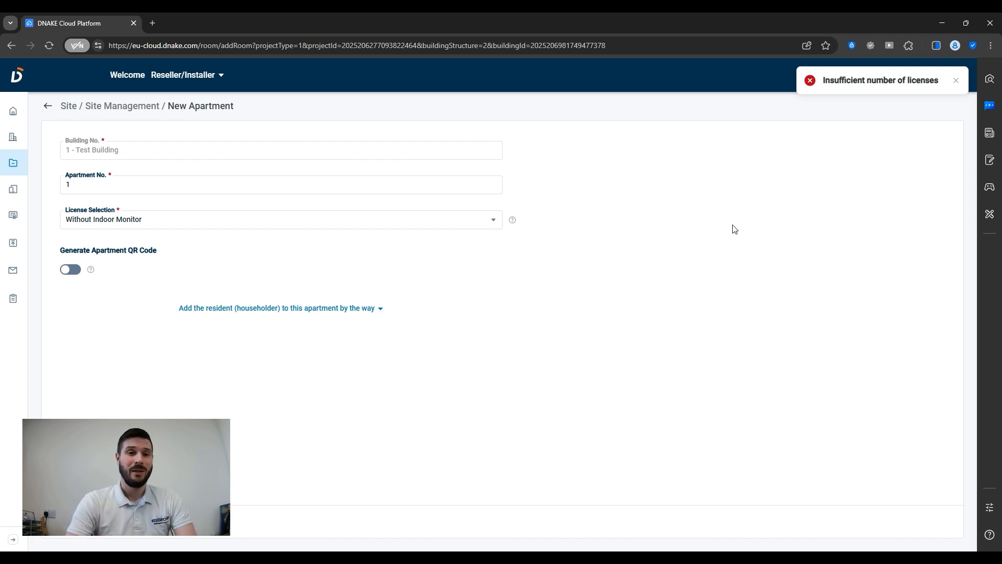
{"action": "left_click", "coordinate": [137, 220]}
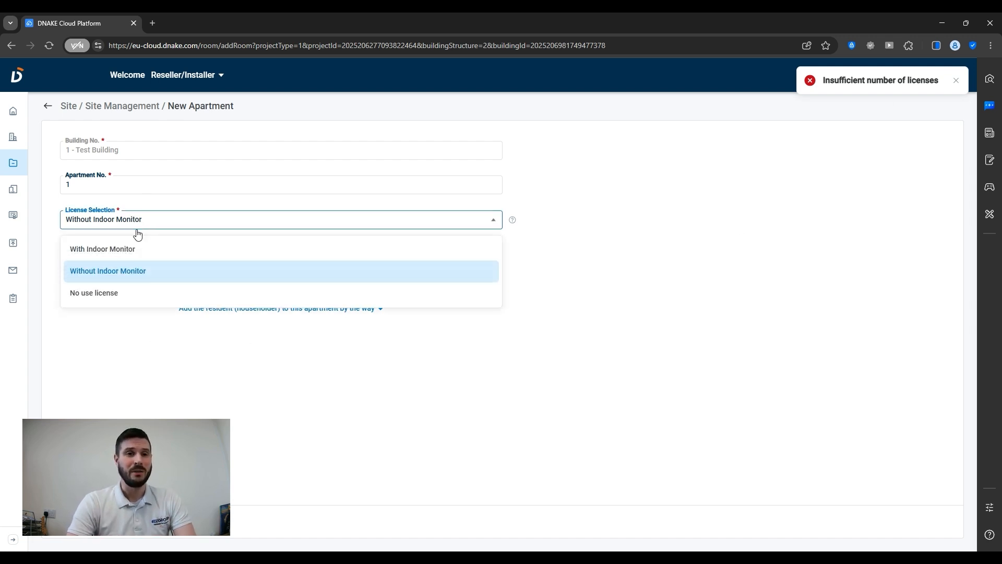
{"action": "left_click", "coordinate": [133, 250]}
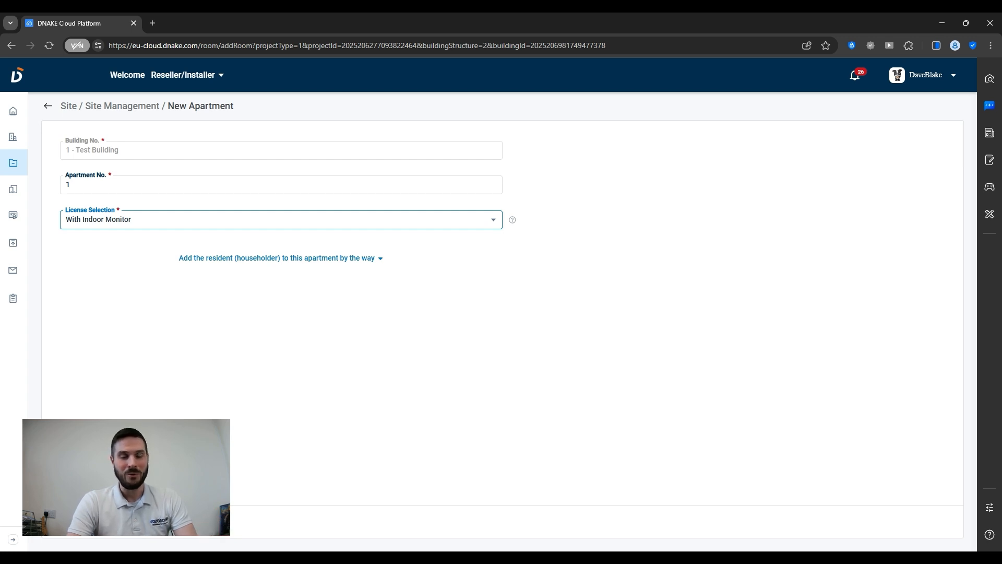
{"action": "left_click", "coordinate": [86, 521]}
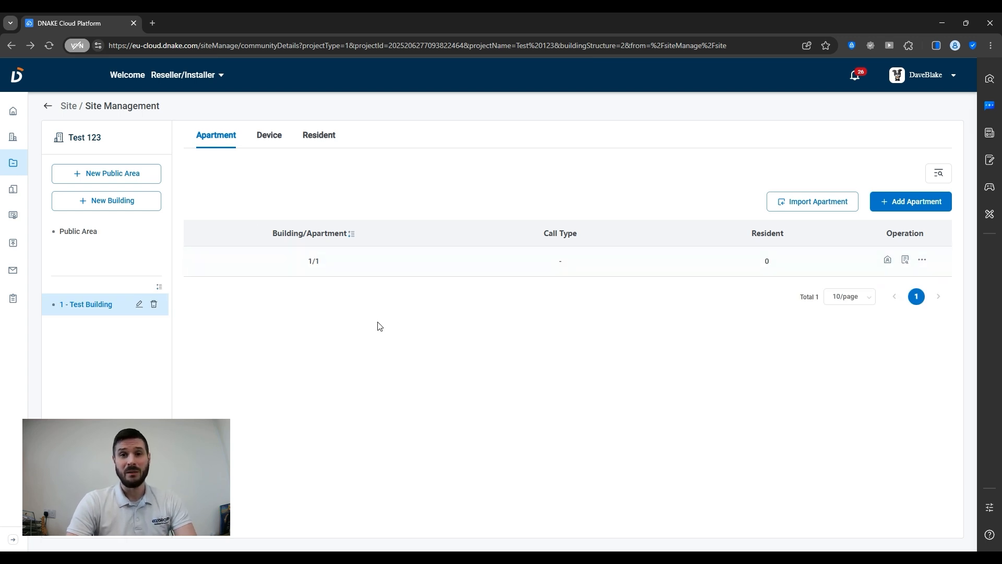
{"action": "left_click", "coordinate": [268, 146]}
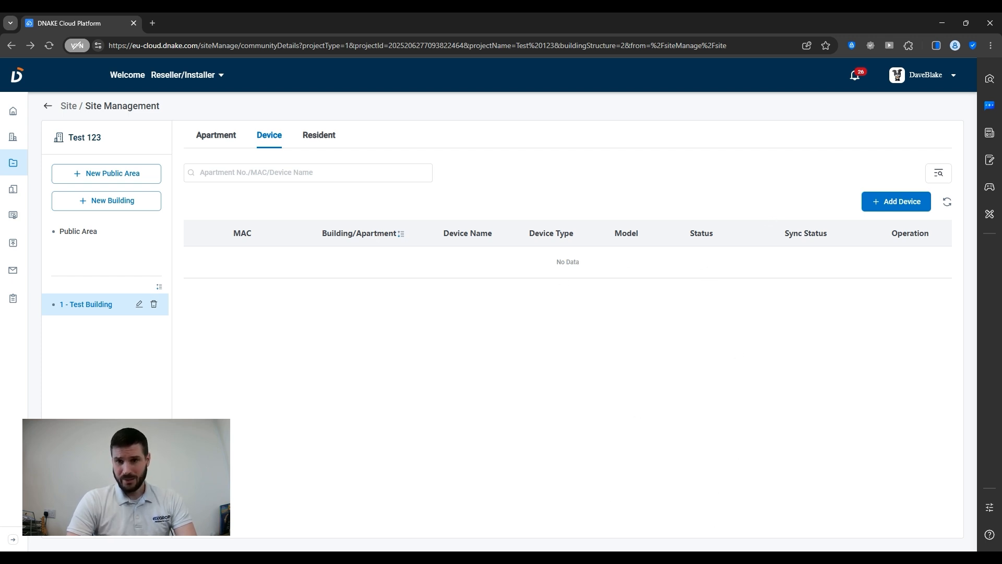
{"action": "left_click", "coordinate": [886, 209]}
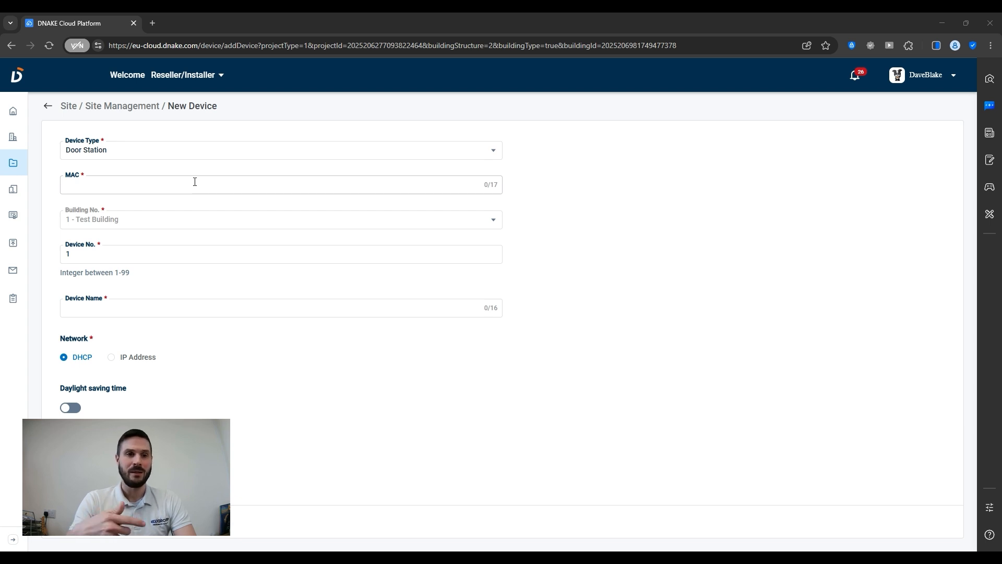
{"action": "left_click", "coordinate": [195, 182]}
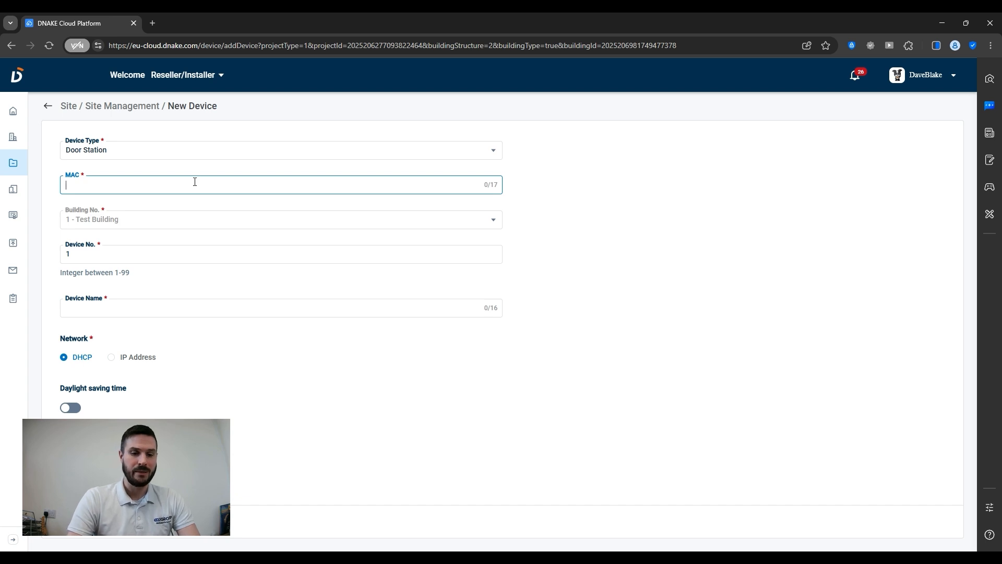
Paste the door station's MAC address and name it 'S1617 Test'.
{"action": "type", "text": "BC:F8:11:56:DF:B9"}
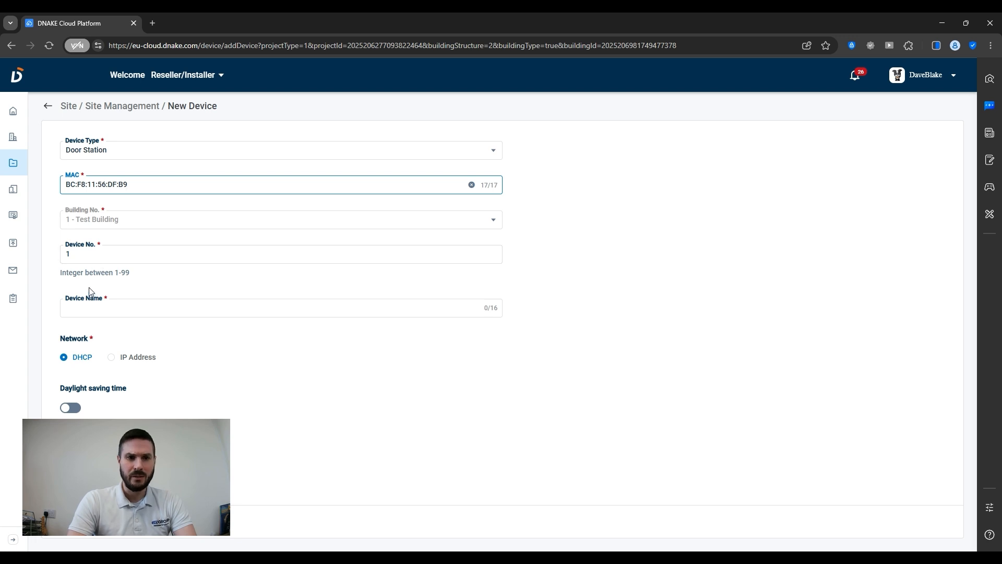
{"action": "left_click_drag", "start_coordinate": [61, 270], "coordinate": [136, 274]}
{"action": "left_click", "coordinate": [137, 275]}
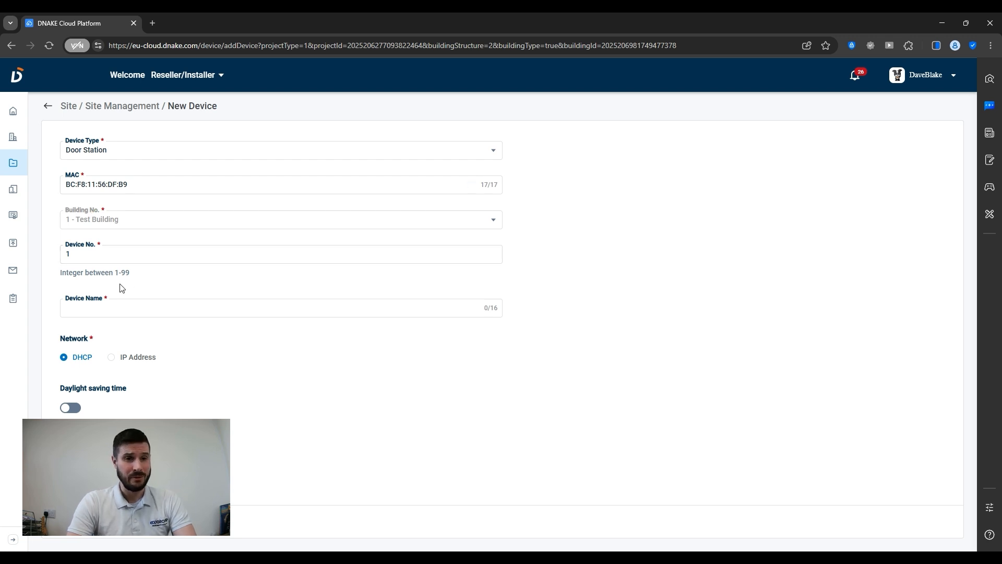
{"action": "left_click", "coordinate": [90, 306]}
{"action": "type", "text": "S1"}
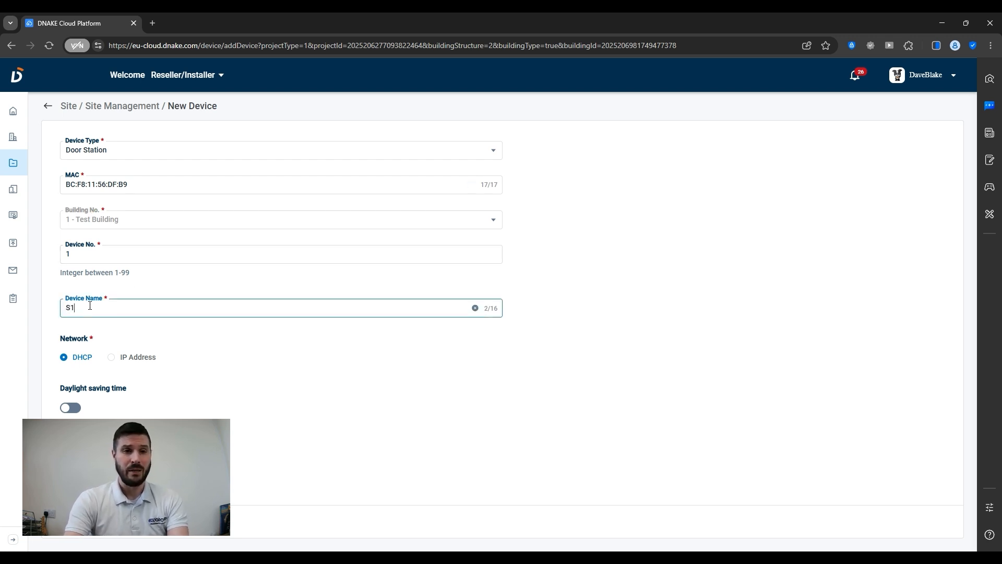
{"action": "type", "text": "617 "}
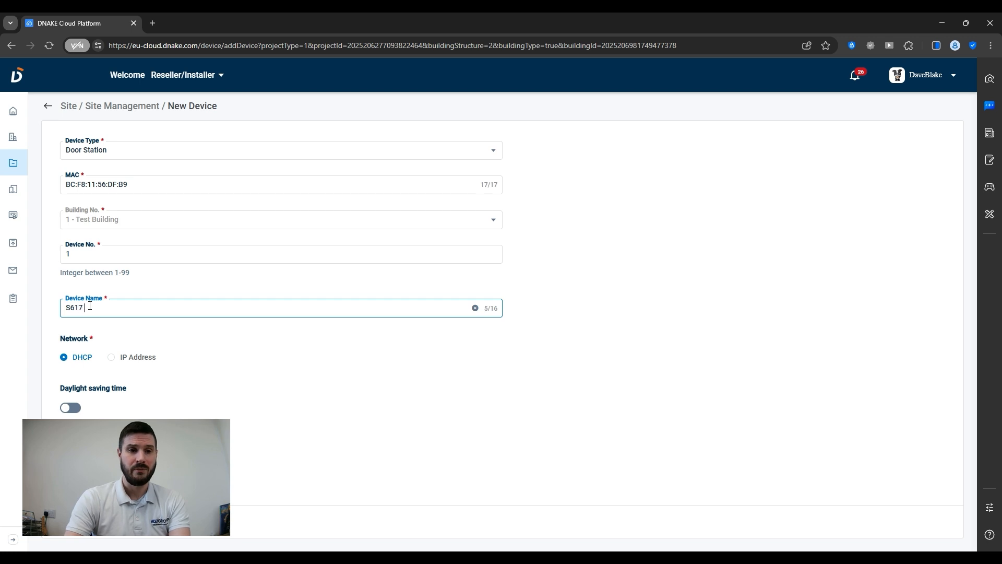
{"action": "type", "text": "Test"}
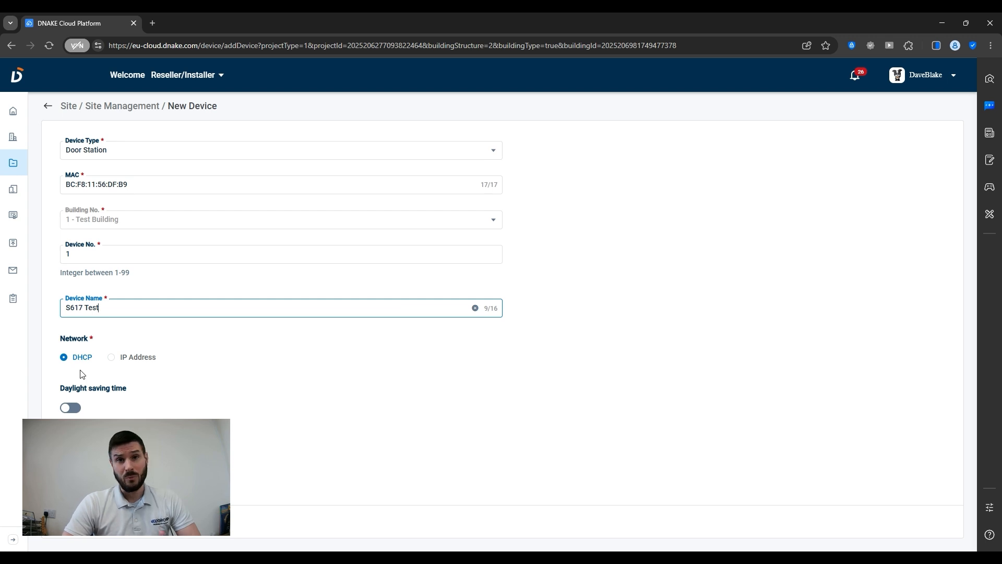
Set the door station's network to DHCP, leave daylight saving time off, and confirm.
{"action": "left_click", "coordinate": [115, 360]}
{"action": "scroll", "coordinate": [131, 355], "scroll_direction": "down", "scroll_amount": 1}
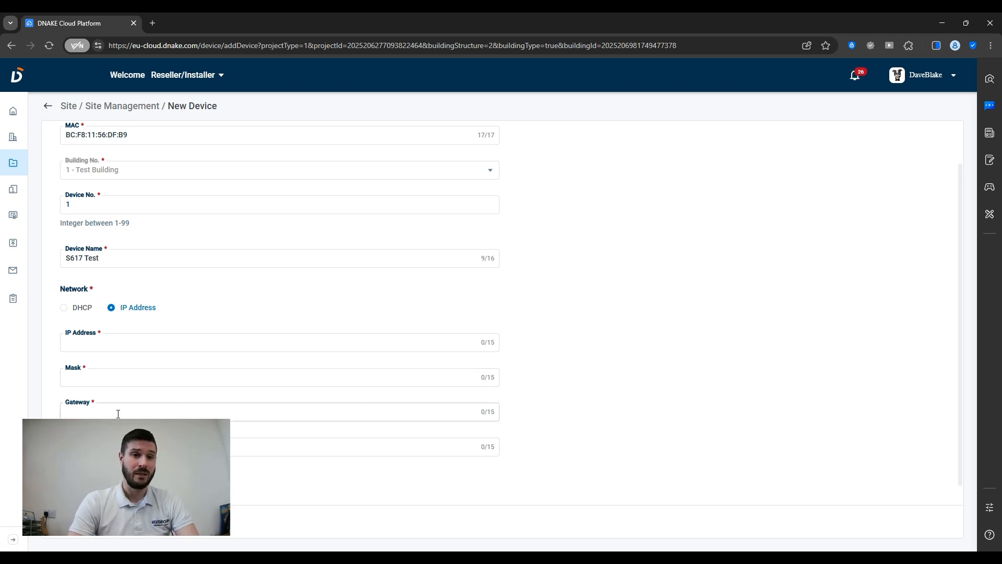
{"action": "left_click", "coordinate": [65, 308]}
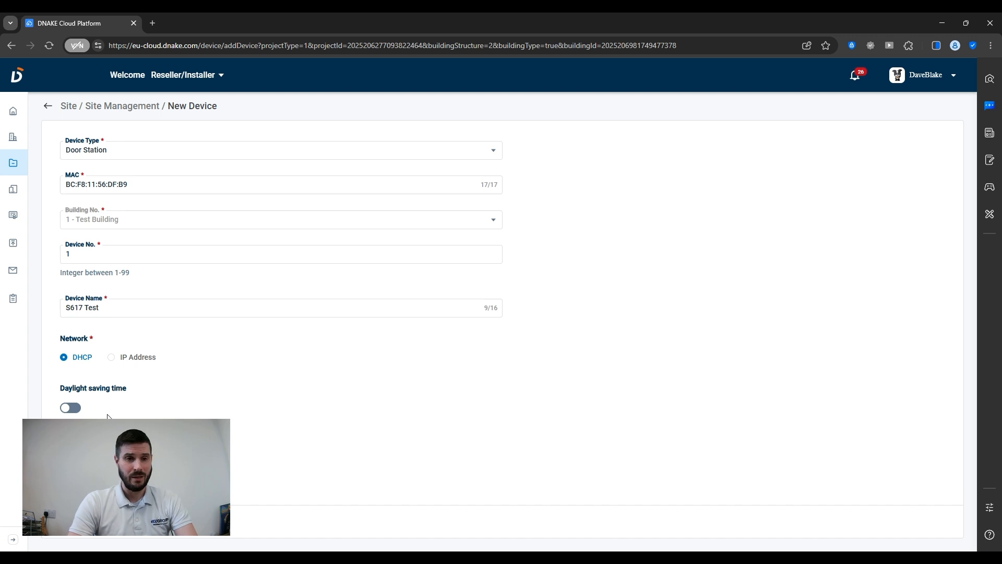
{"action": "left_click", "coordinate": [71, 408]}
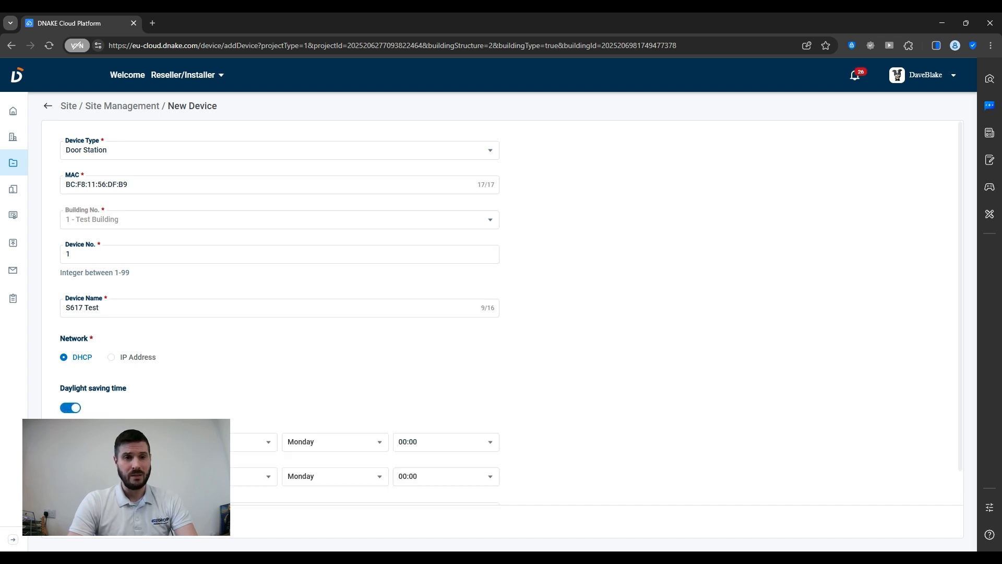
{"action": "left_click", "coordinate": [72, 407]}
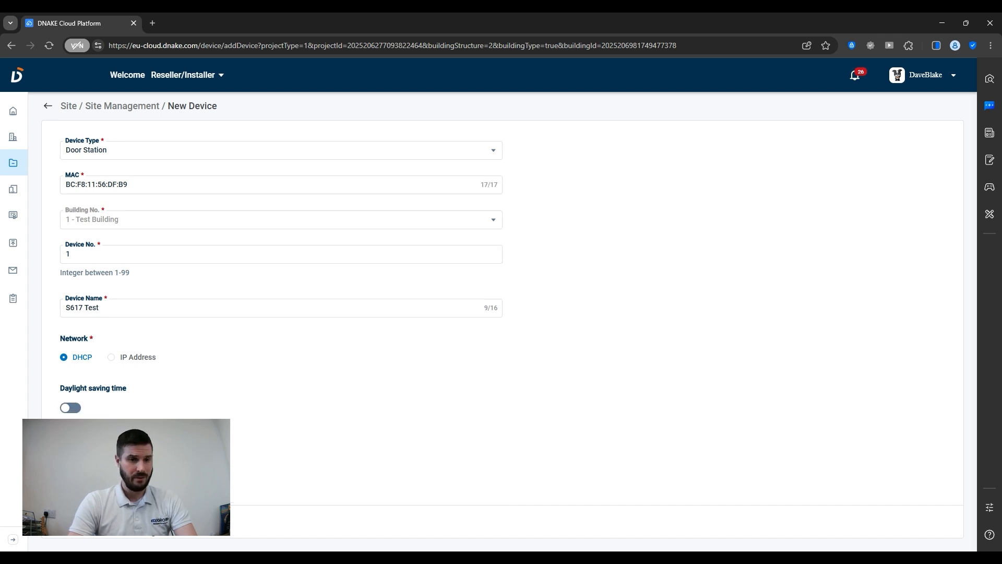
{"action": "left_click", "coordinate": [87, 521]}
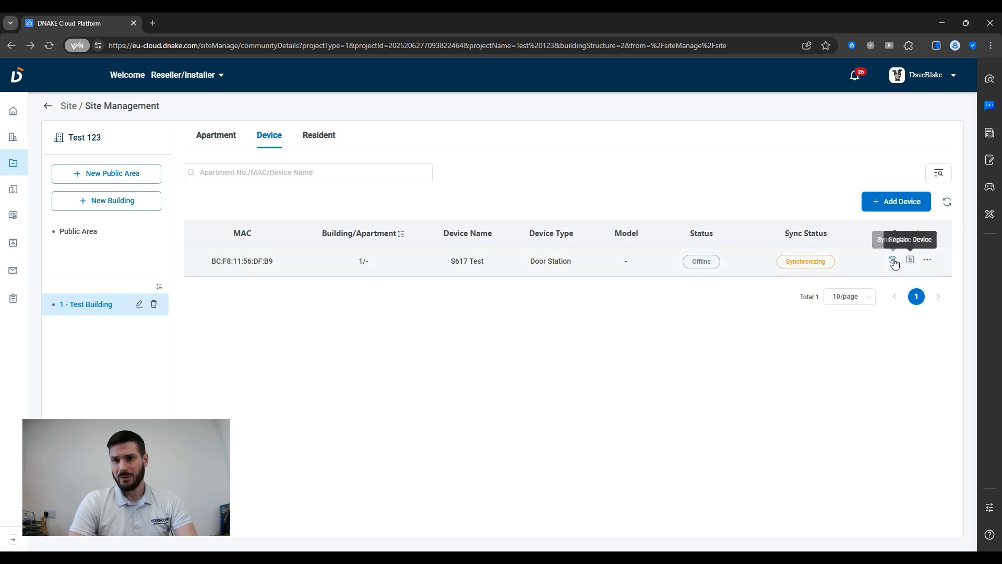
Refresh the device list until S617 Test shows as model S617, Online and Synced.
{"action": "left_click", "coordinate": [947, 202]}
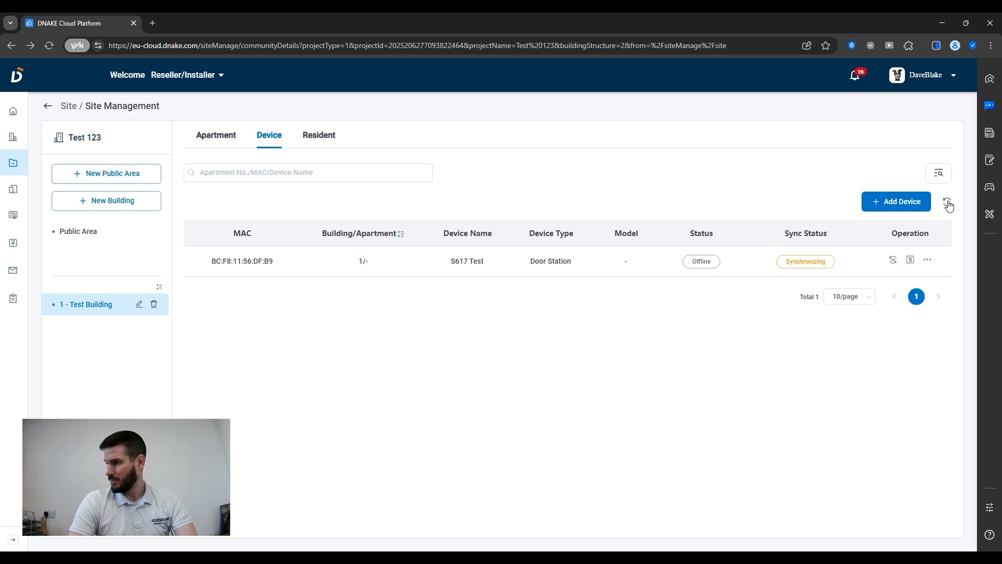
{"action": "left_click", "coordinate": [947, 203]}
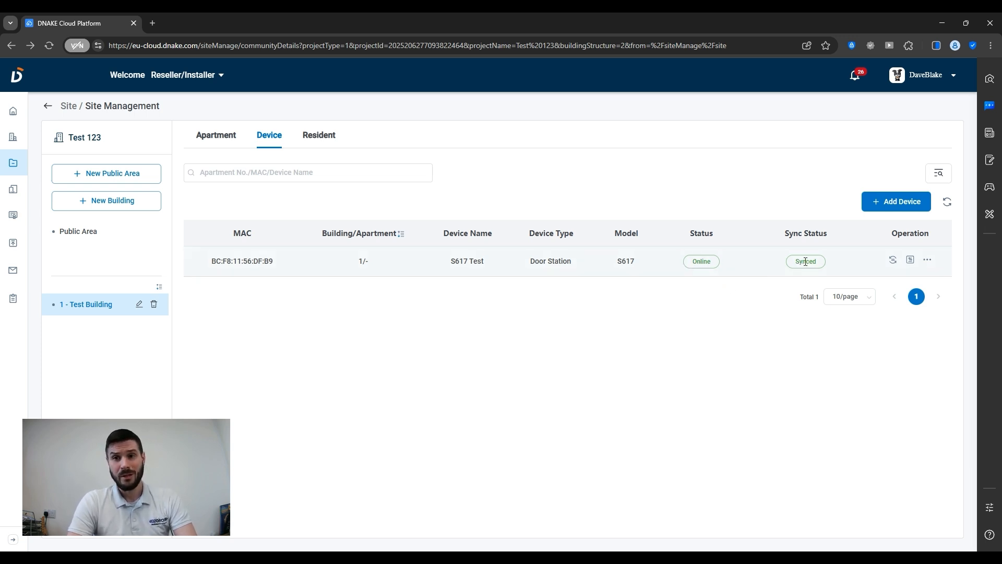
{"action": "left_click_drag", "start_coordinate": [796, 264], "coordinate": [834, 264]}
{"action": "left_click", "coordinate": [706, 309]}
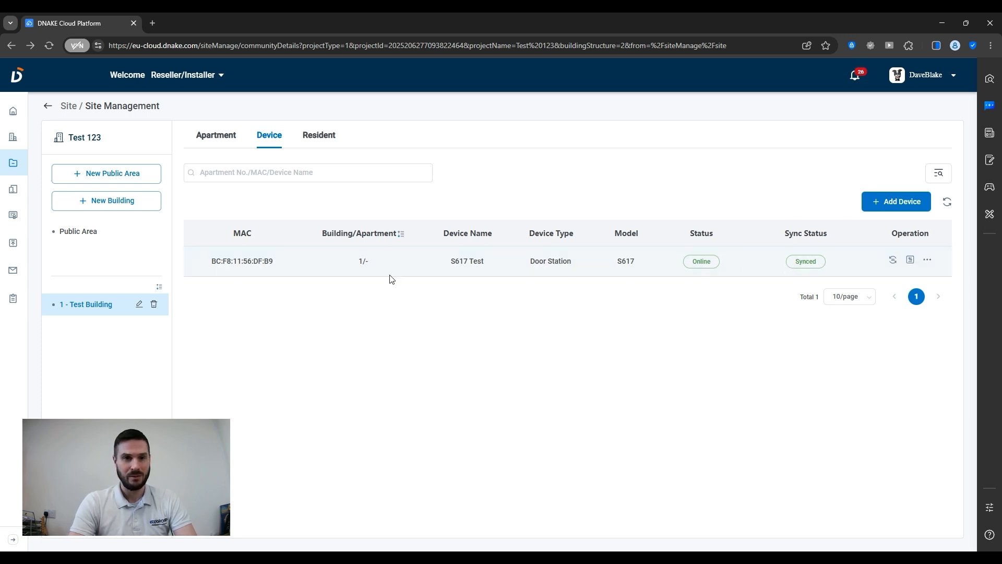
Start a new Indoor Monitor device and paste its MAC address.
{"action": "left_click", "coordinate": [889, 204]}
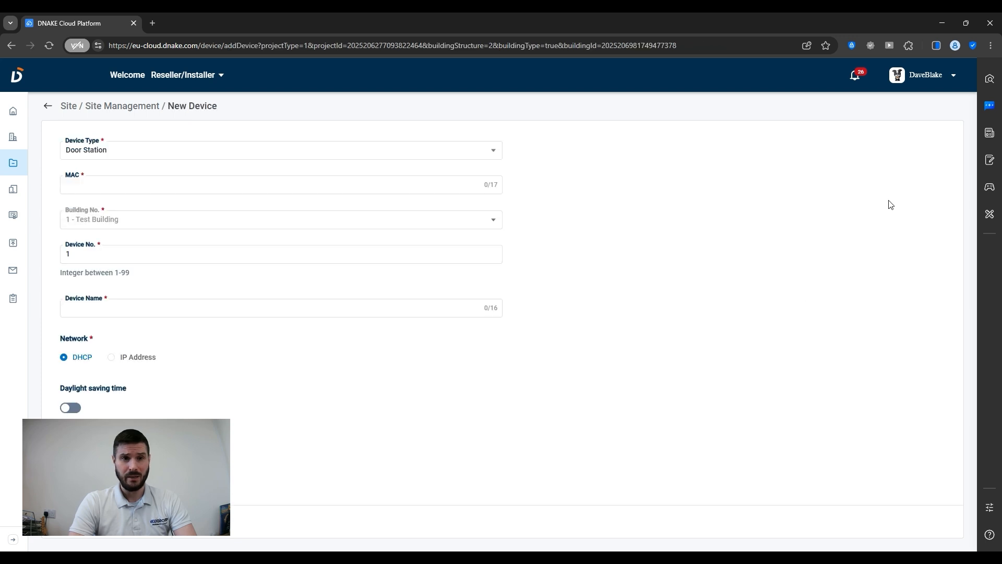
{"action": "left_click", "coordinate": [138, 159]}
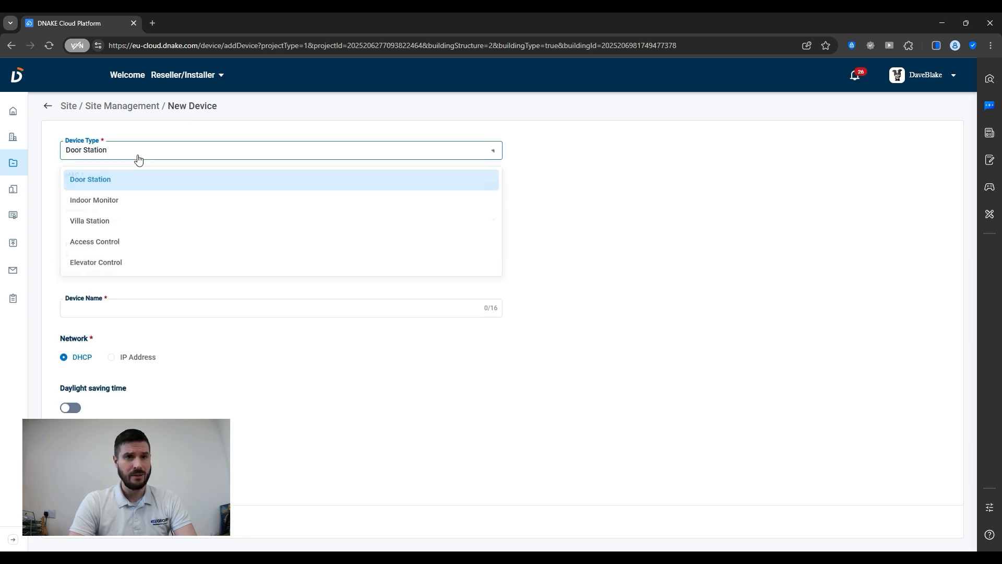
{"action": "left_click", "coordinate": [103, 203]}
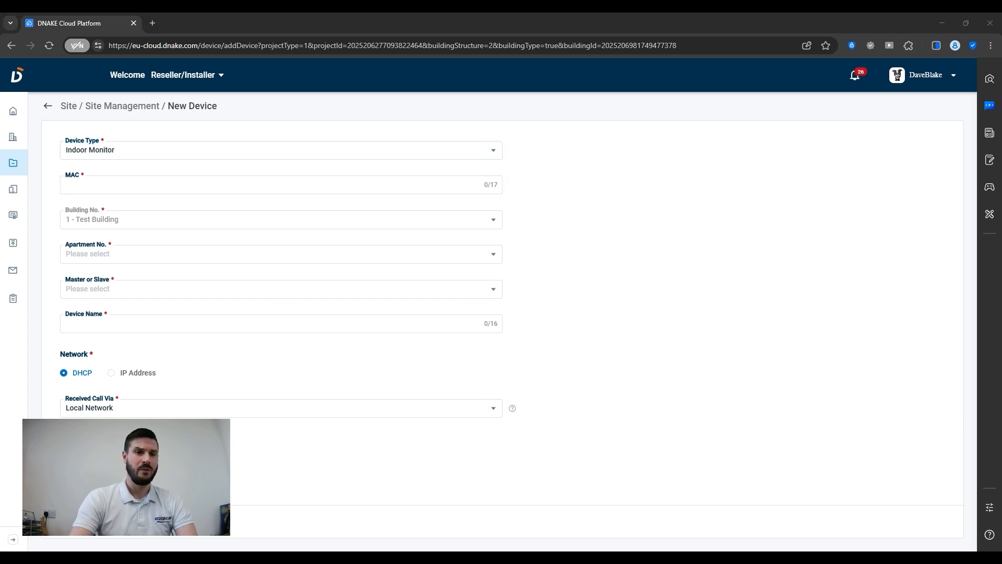
{"action": "left_click", "coordinate": [264, 187]}
{"action": "type", "text": "BC:F8:11:56:DC:D9"}
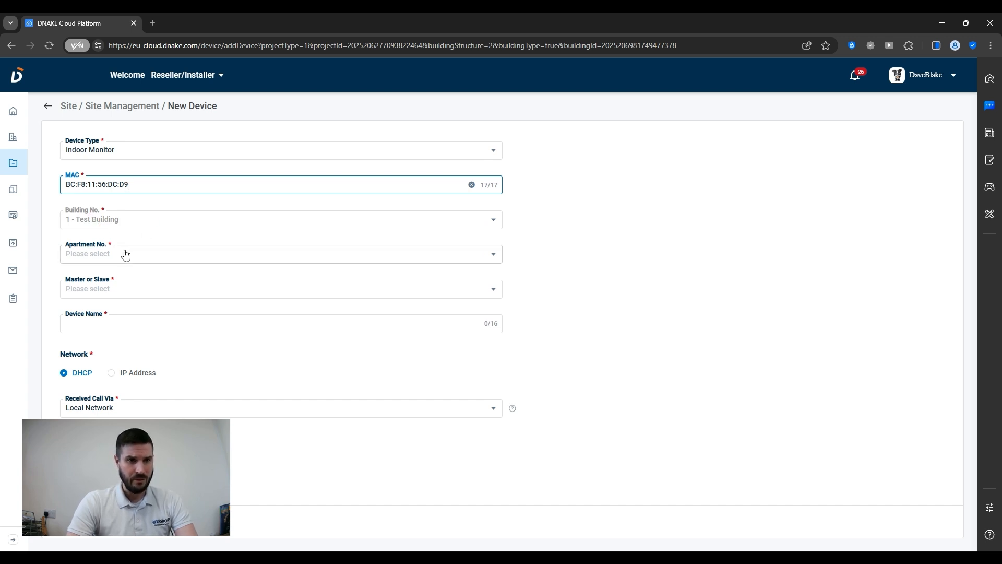
Assign the indoor monitor to apartment 1 as the Master unit.
{"action": "left_click", "coordinate": [72, 254]}
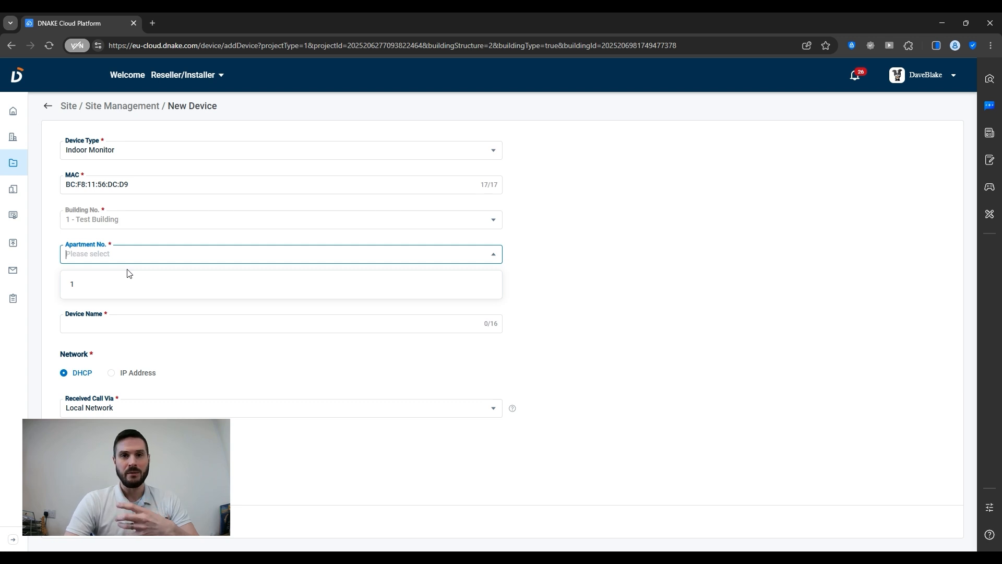
{"action": "left_click", "coordinate": [93, 288]}
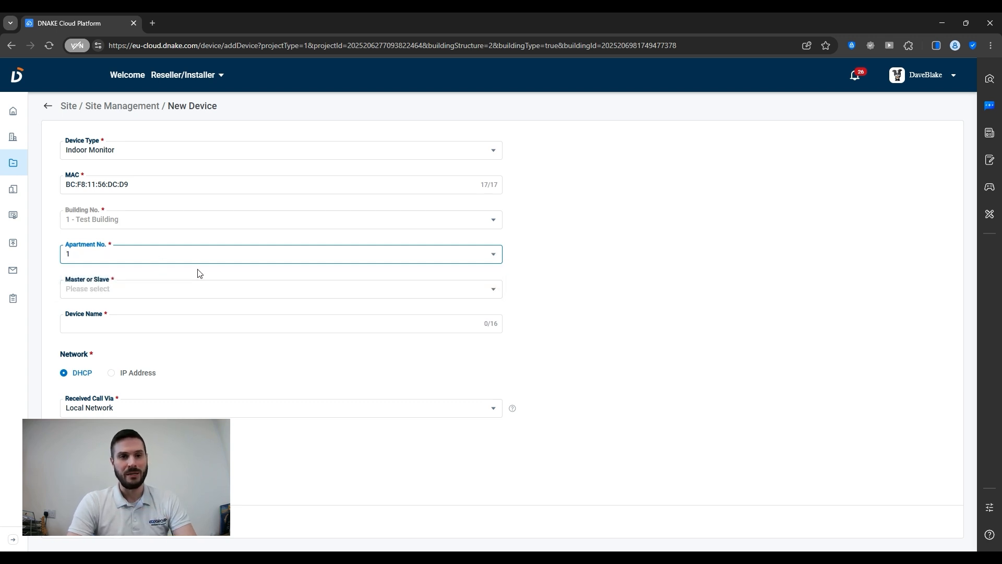
{"action": "left_click", "coordinate": [79, 292]}
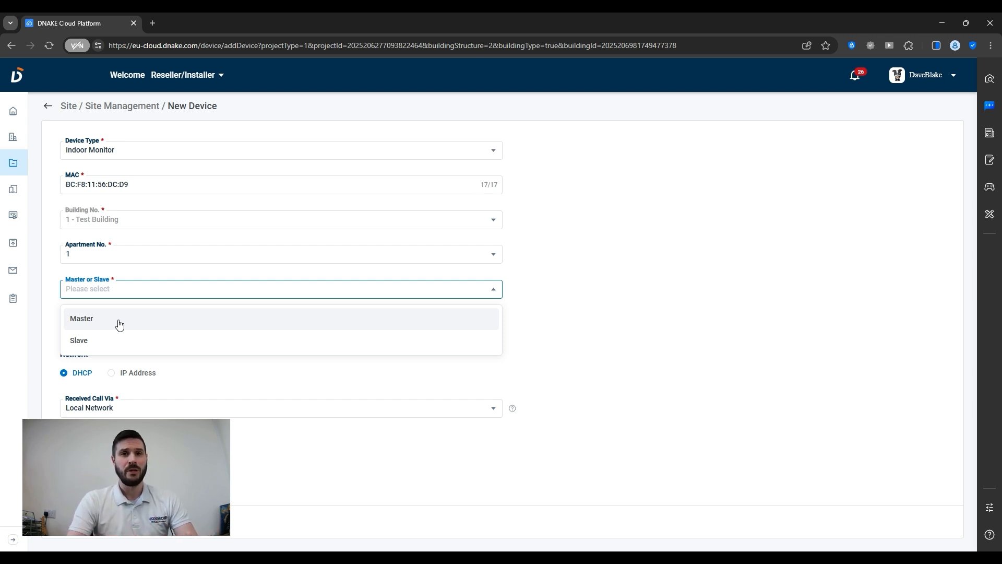
{"action": "left_click", "coordinate": [119, 323]}
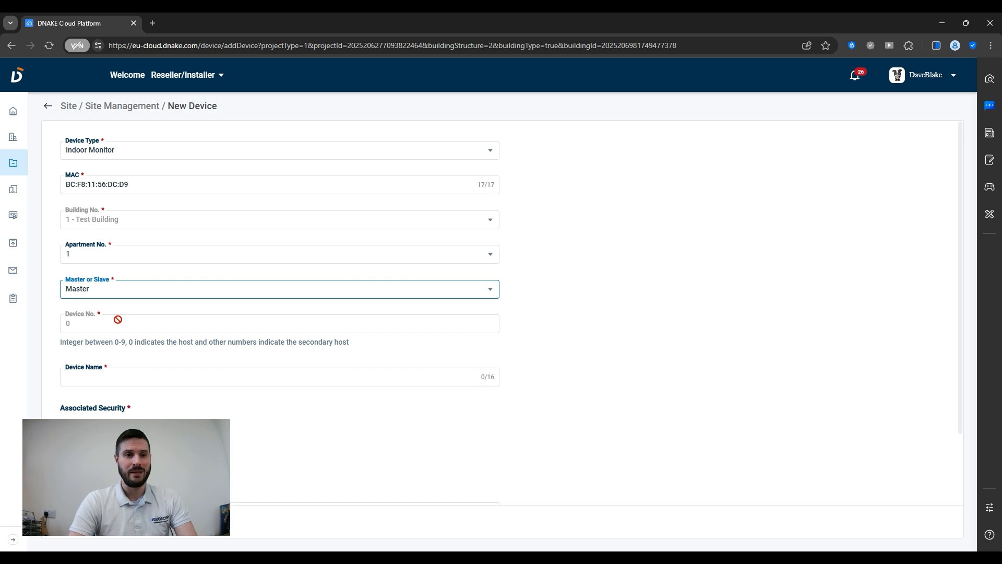
Name the indoor monitor 'H618 Test' and choose the first Received Call Via option.
{"action": "left_click", "coordinate": [80, 382]}
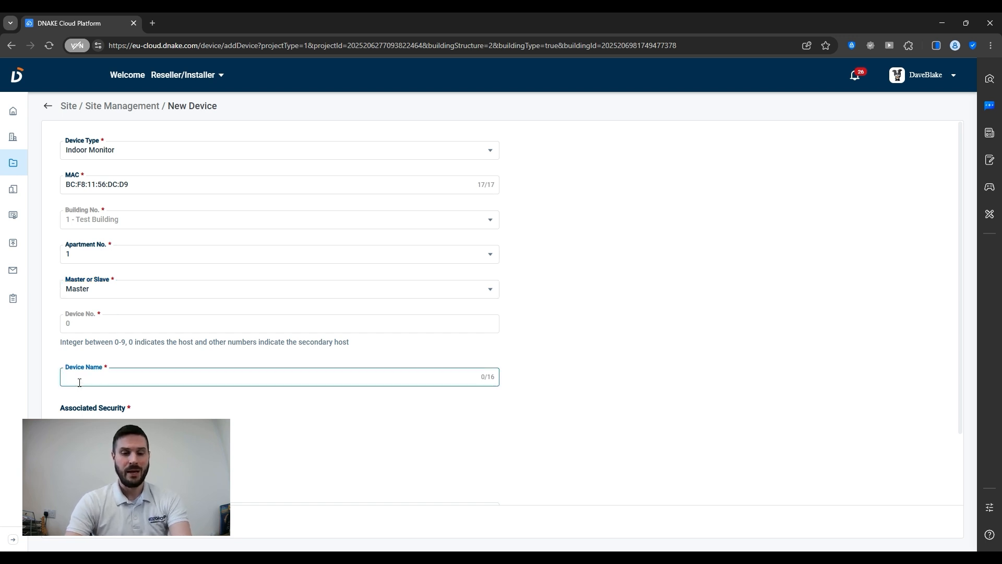
{"action": "type", "text": "H618 "}
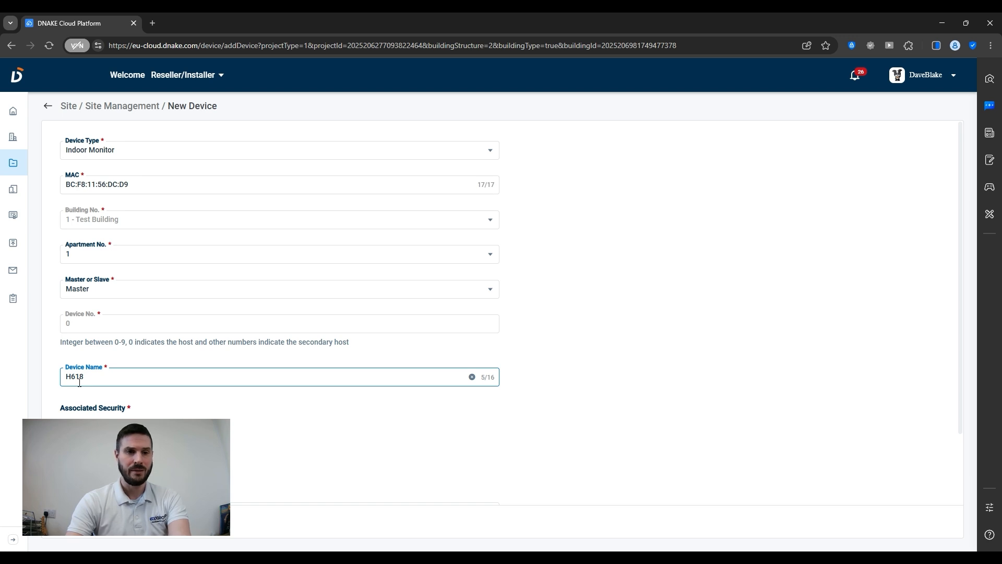
{"action": "type", "text": "Test"}
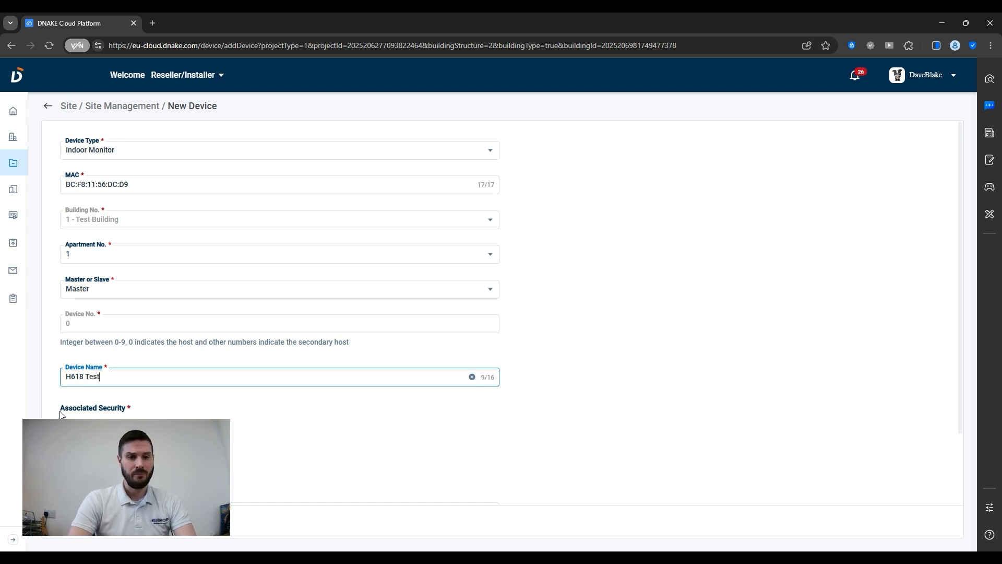
{"action": "scroll", "coordinate": [60, 414], "scroll_direction": "down", "scroll_amount": 2}
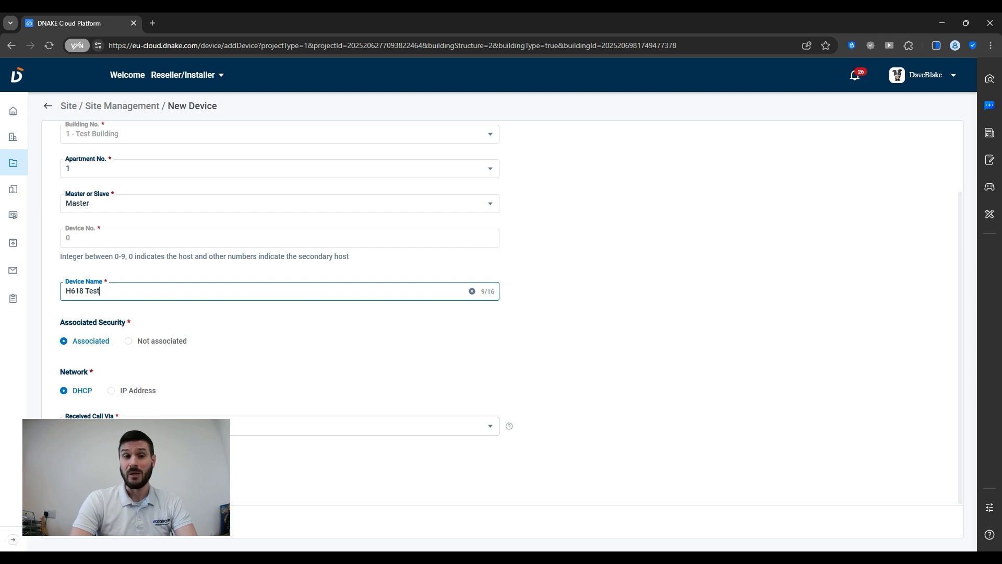
{"action": "left_click", "coordinate": [157, 426]}
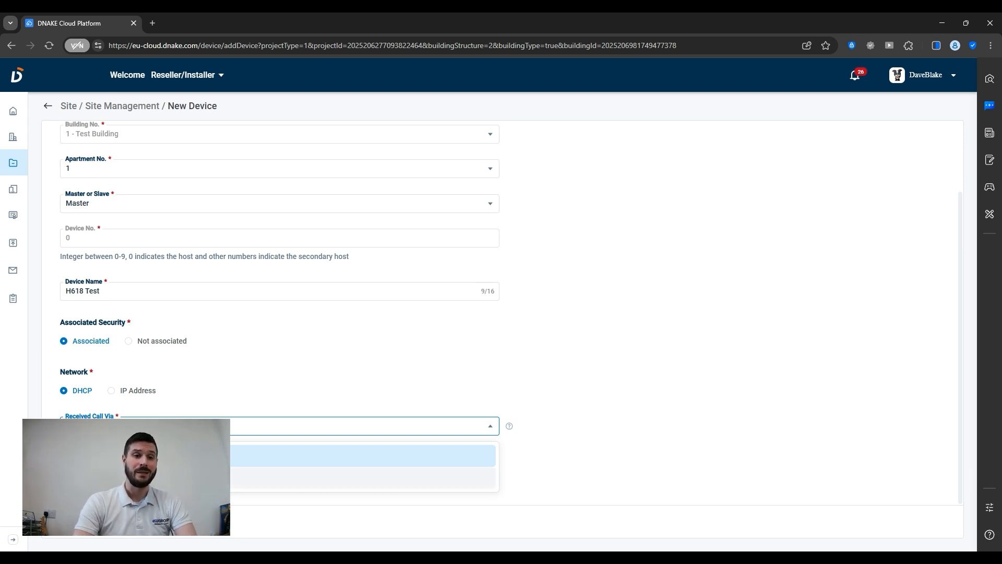
{"action": "left_click", "coordinate": [146, 478]}
{"action": "left_click", "coordinate": [198, 427]}
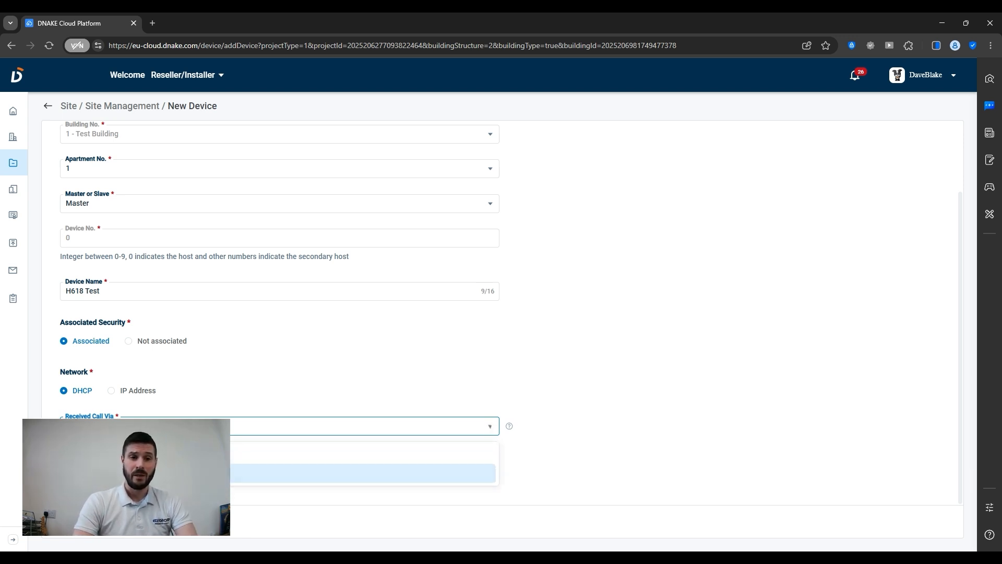
{"action": "left_click", "coordinate": [199, 456]}
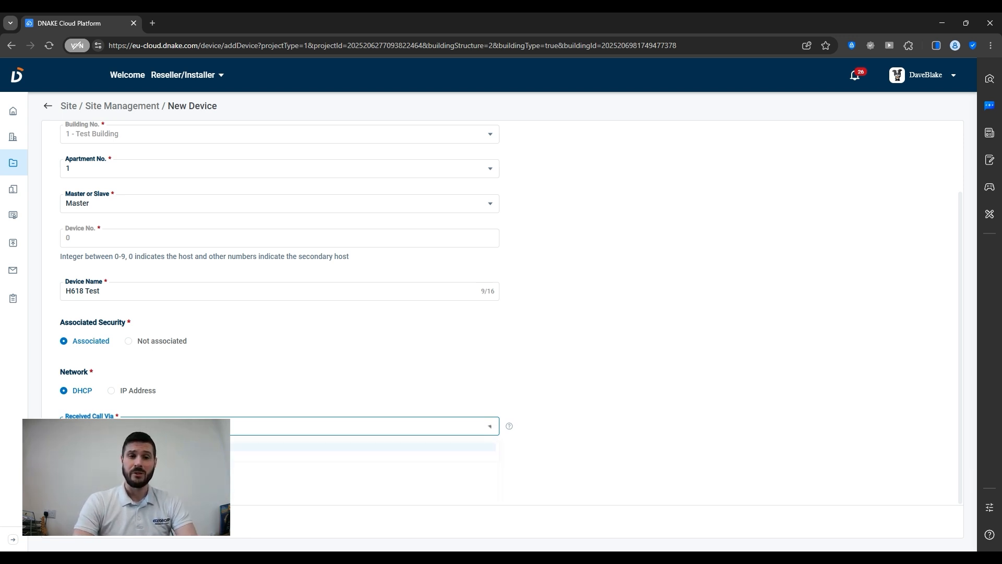
{"action": "left_click", "coordinate": [216, 407]}
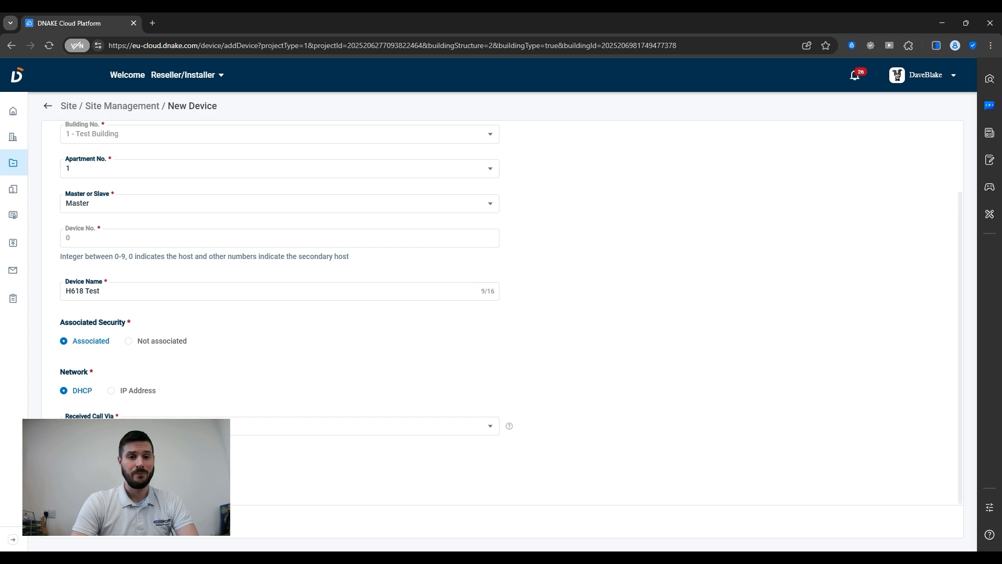
Confirm the H618 Test monitor, refresh the device list, and open the empty Resident list.
{"action": "left_click", "coordinate": [88, 521]}
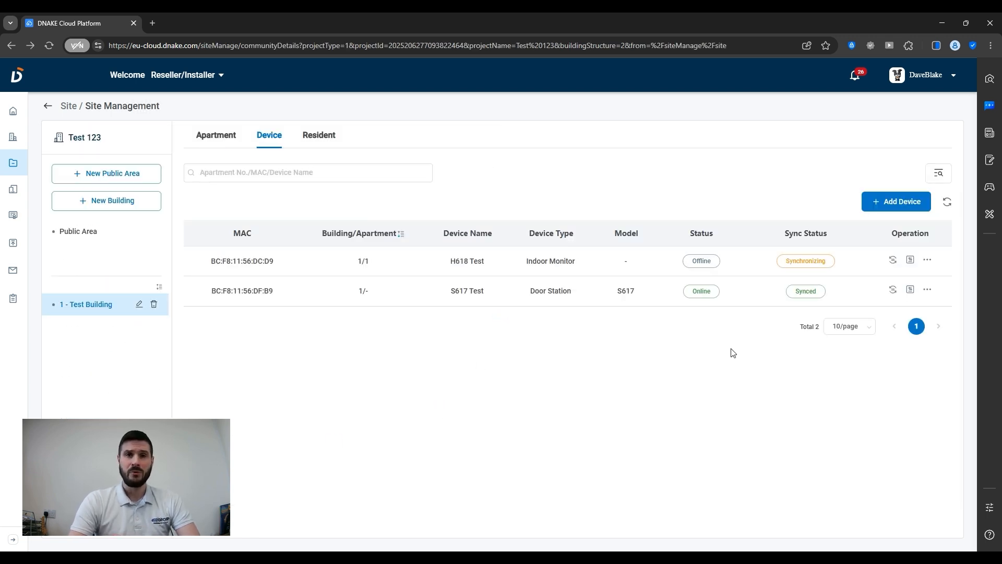
{"action": "left_click", "coordinate": [948, 205]}
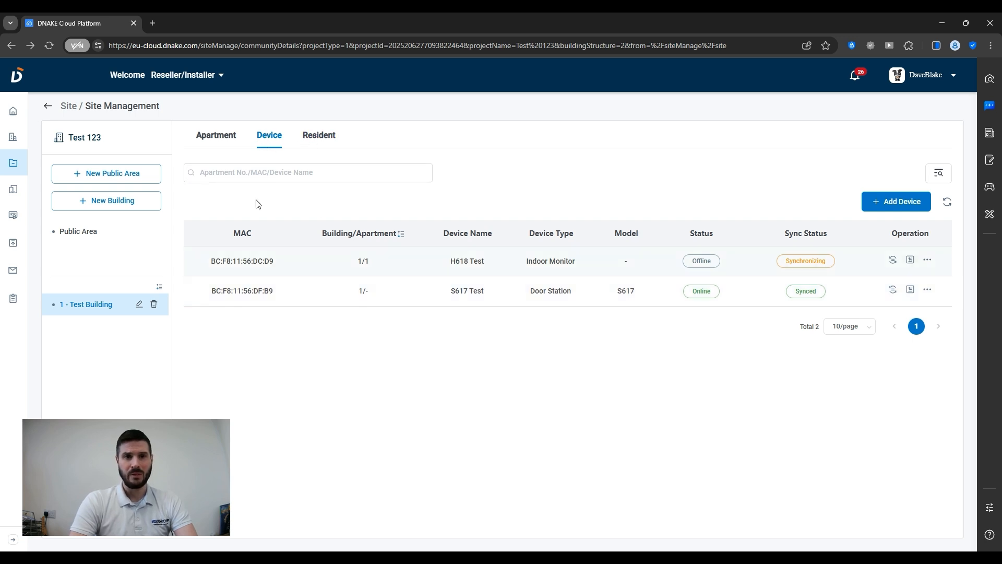
{"action": "left_click", "coordinate": [323, 144]}
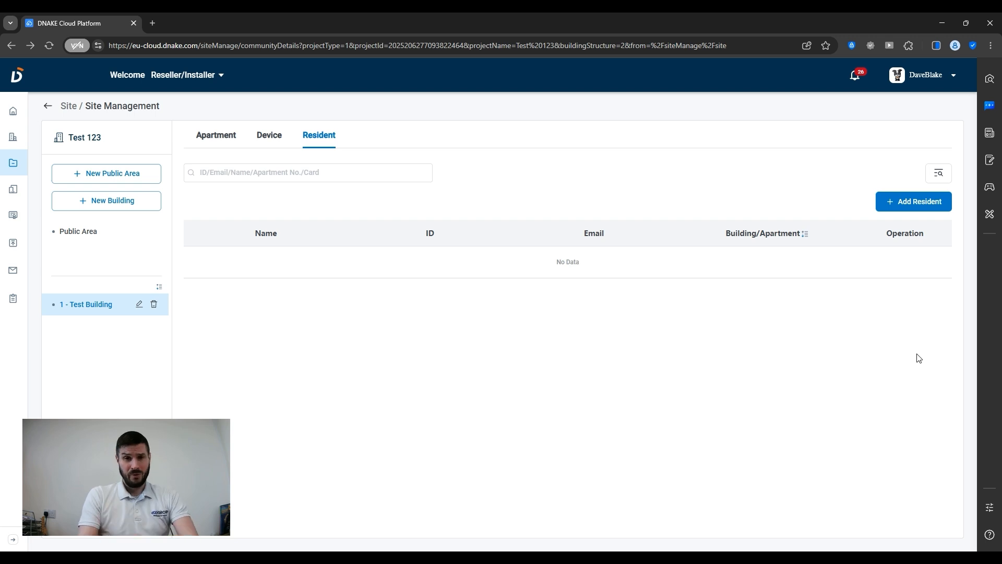
Add a resident to apartment 1, entering their name and e-mail address, and save.
{"action": "left_click", "coordinate": [912, 206]}
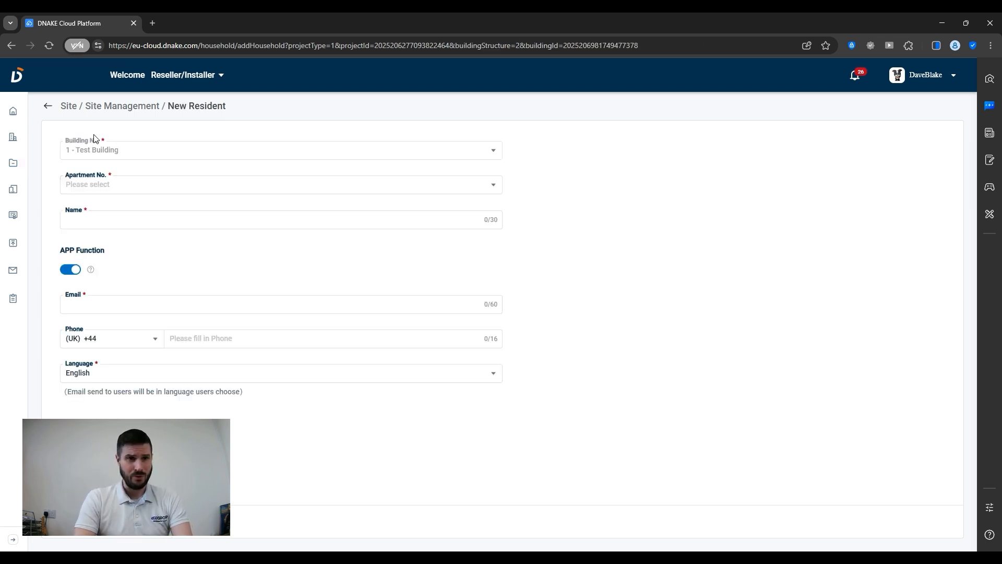
{"action": "left_click", "coordinate": [115, 185]}
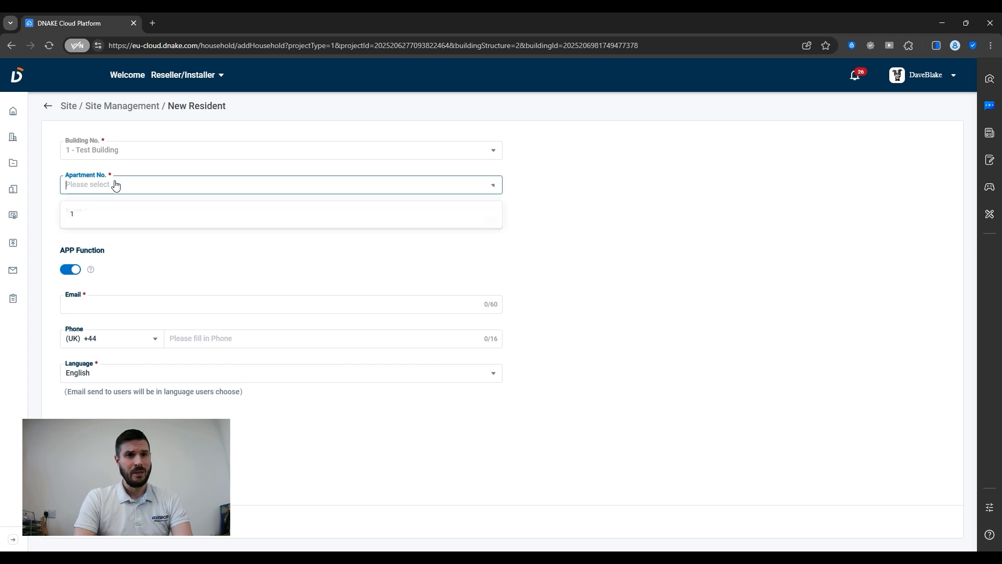
{"action": "left_click", "coordinate": [91, 214]}
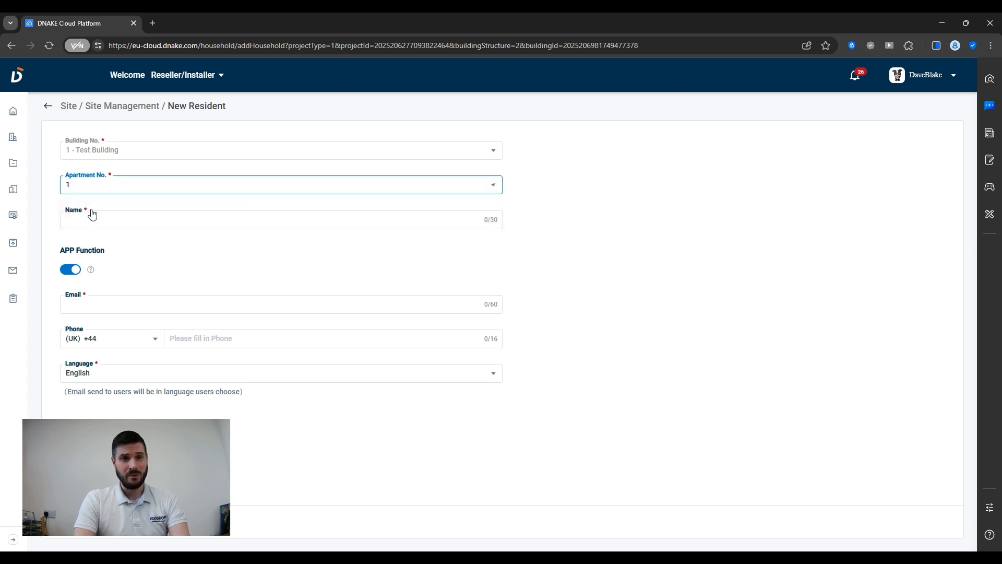
{"action": "left_click", "coordinate": [99, 217]}
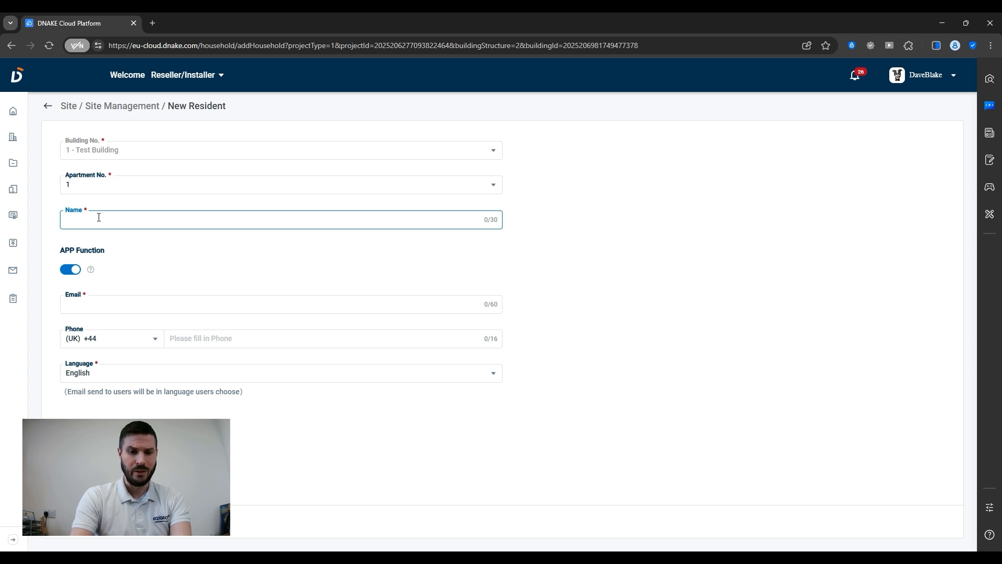
{"action": "type", "text": "Dave"}
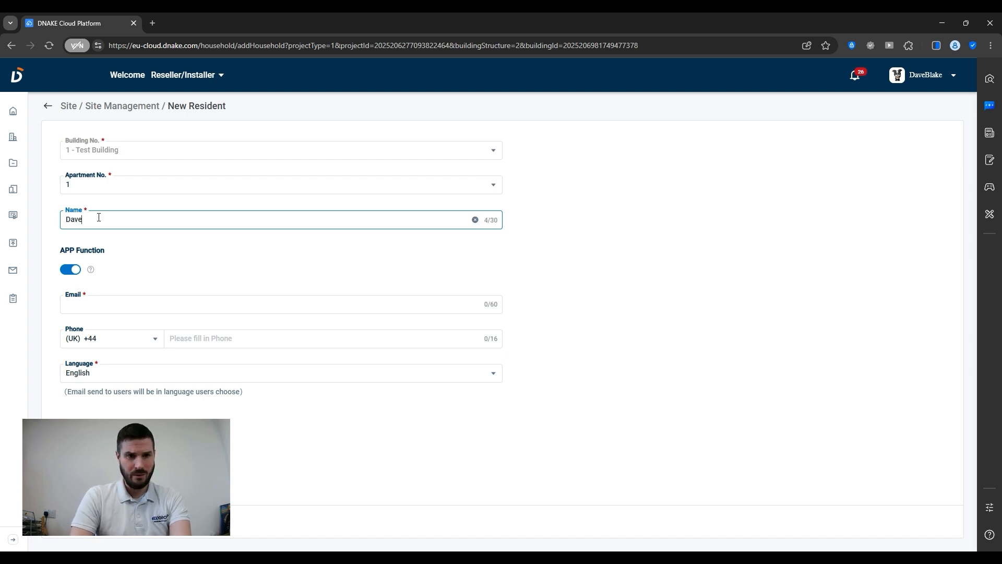
{"action": "left_click", "coordinate": [93, 302]}
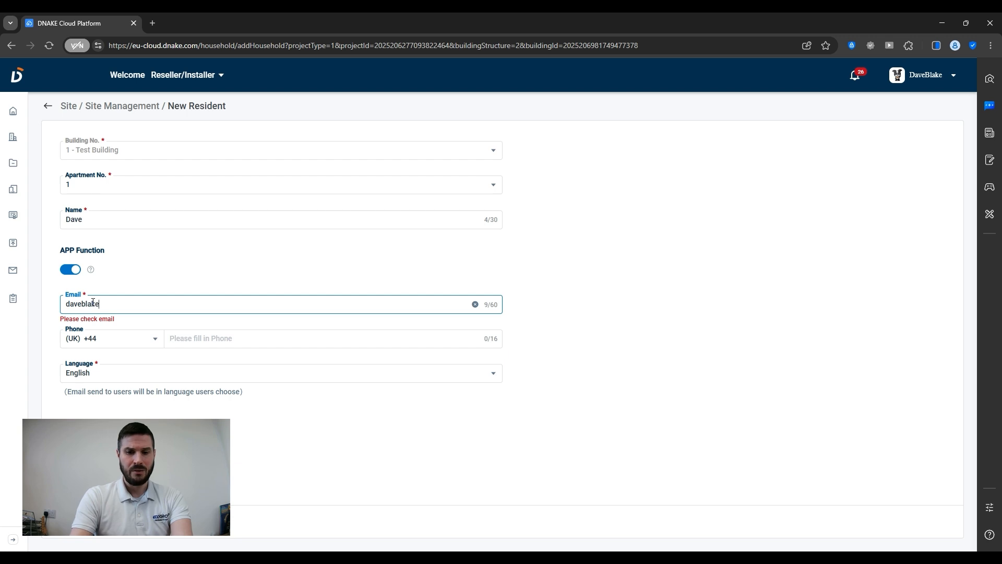
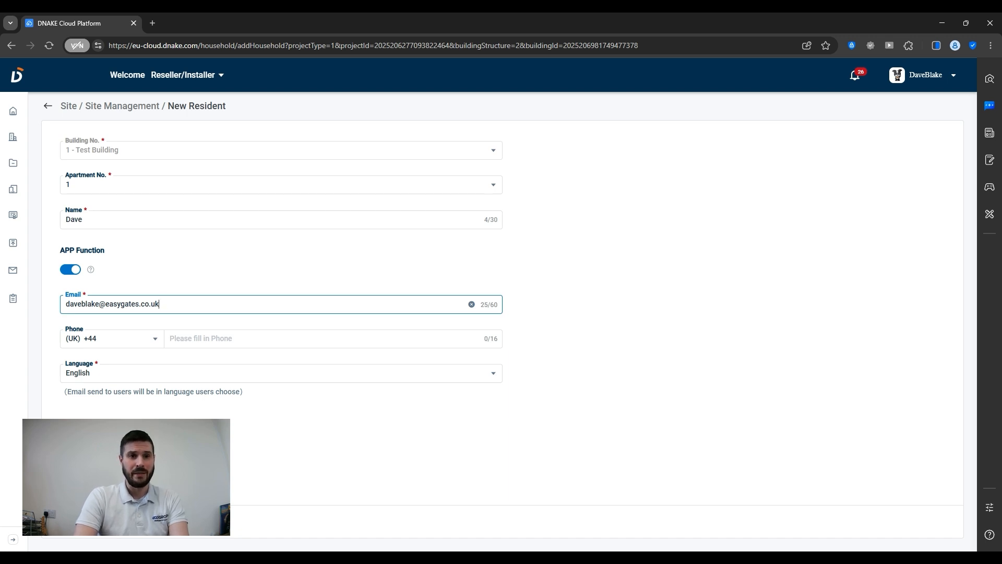
{"action": "left_click", "coordinate": [86, 521]}
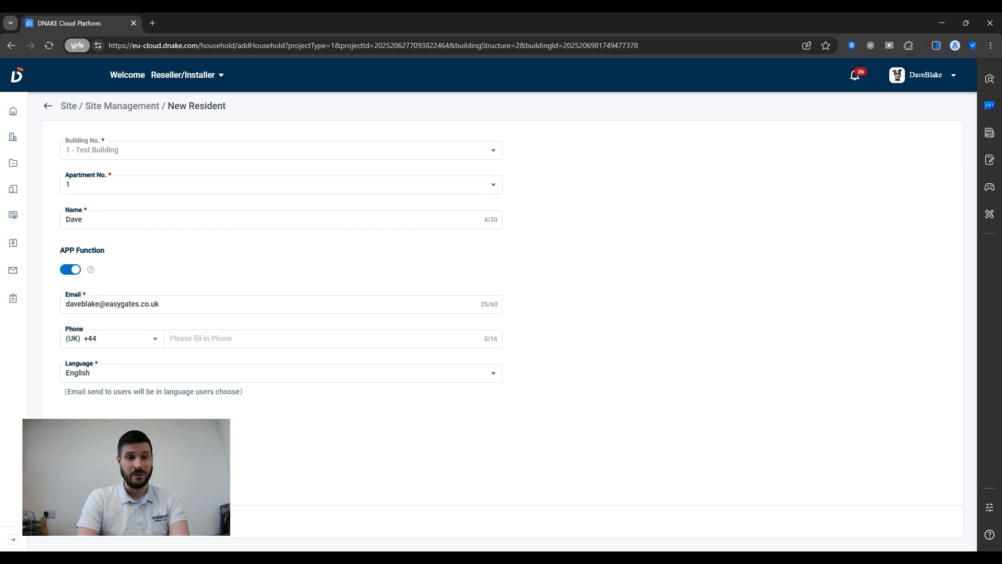
{"action": "left_click", "coordinate": [86, 520]}
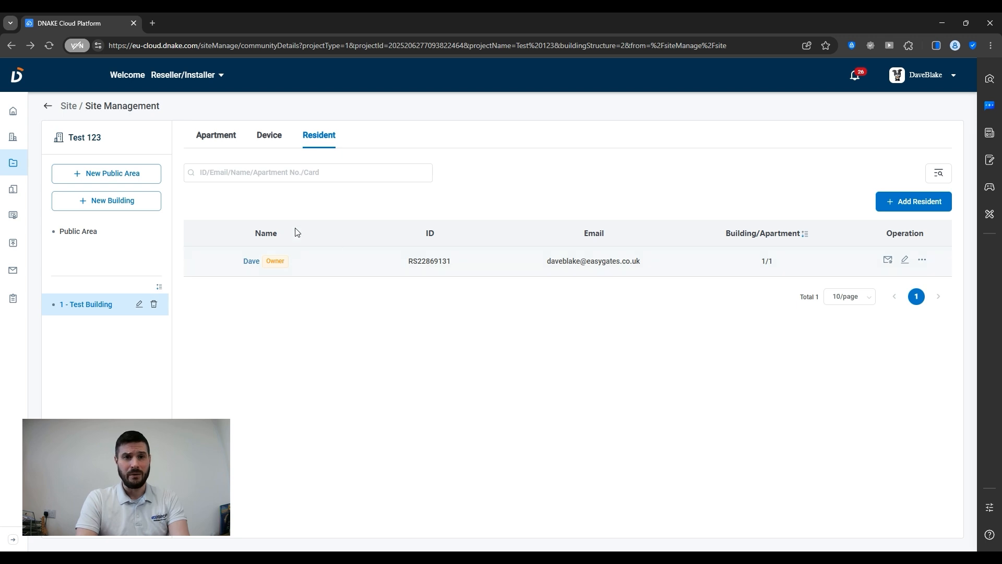
Review both Online devices, then view the Apartment list showing 1/1 with one resident.
{"action": "left_click", "coordinate": [280, 137]}
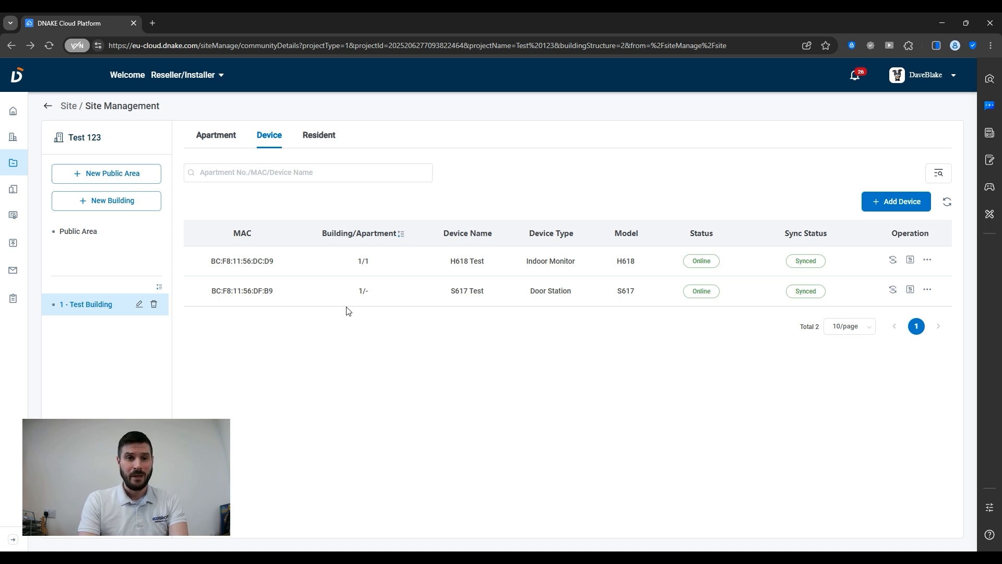
{"action": "left_click", "coordinate": [219, 141]}
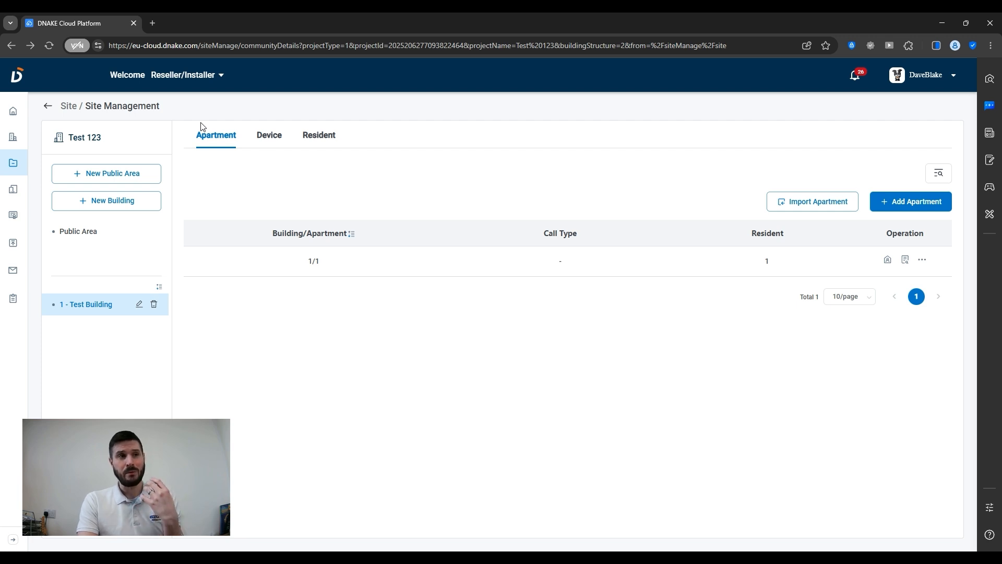
Switch the account role to Property Manager for site Test 123.
{"action": "left_click", "coordinate": [202, 80]}
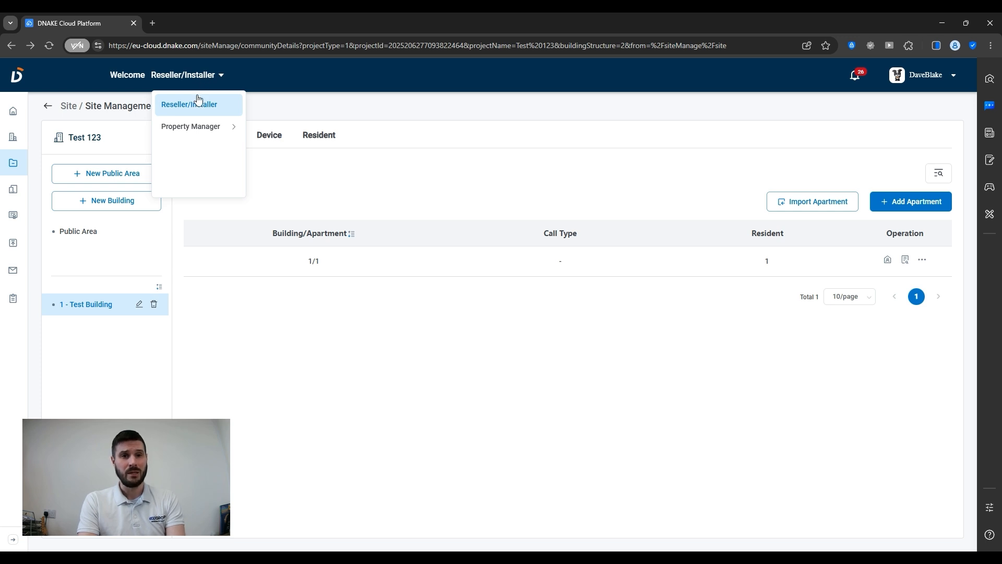
{"action": "mouse_move", "coordinate": [196, 131]}
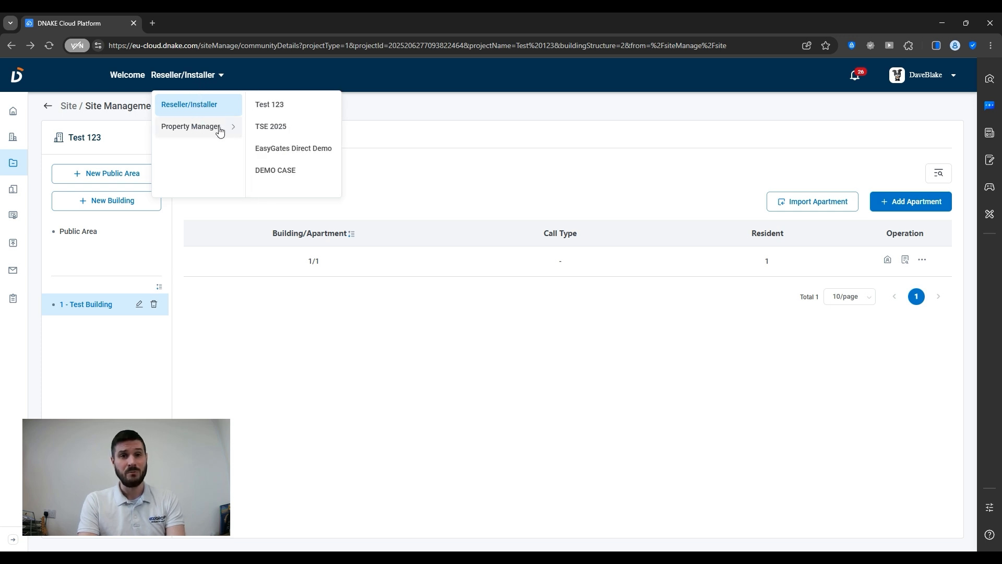
{"action": "left_click", "coordinate": [289, 104]}
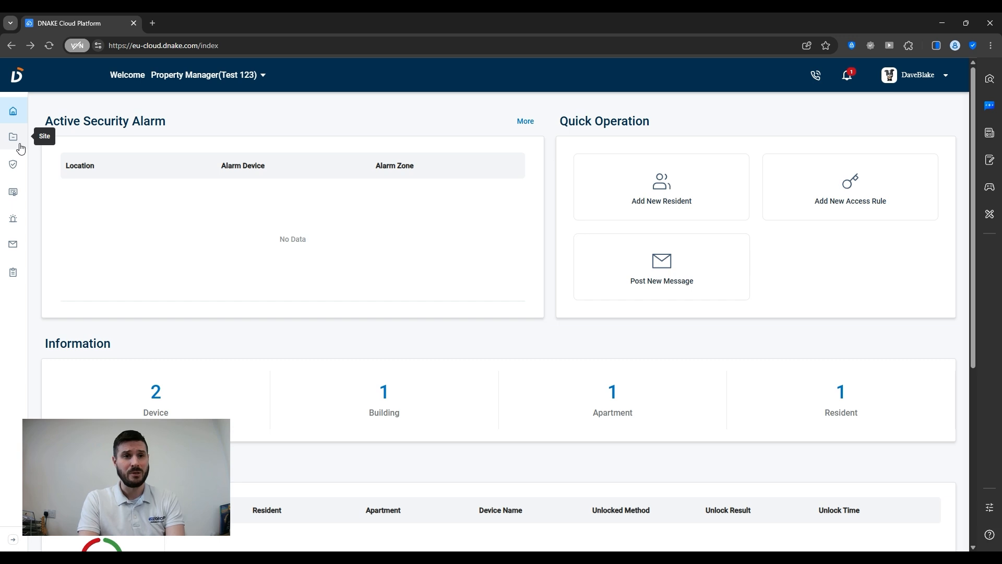
Open the site's Resident list and bring up the apartment 1/1 owner's Edit Resident form.
{"action": "left_click", "coordinate": [20, 147]}
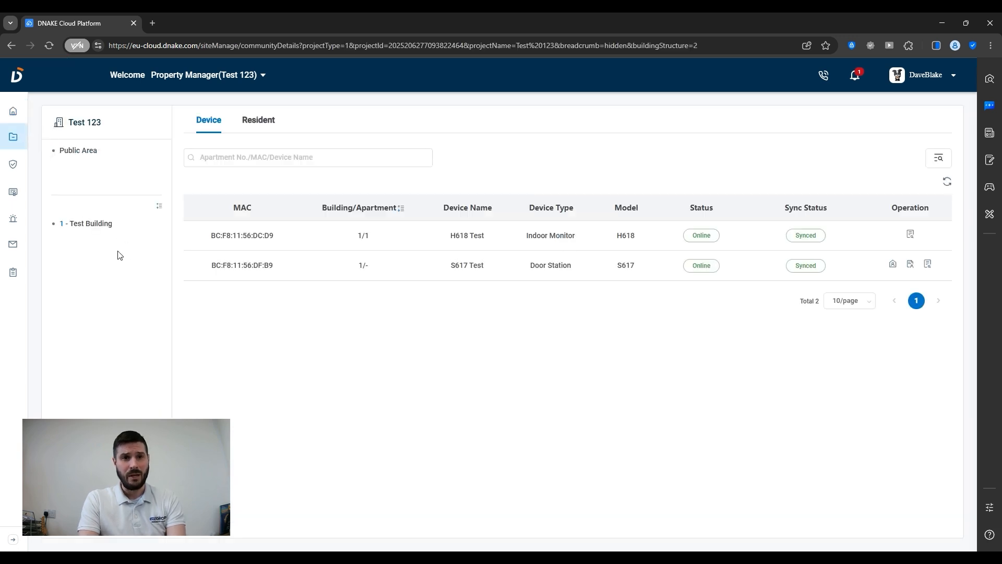
{"action": "left_click", "coordinate": [247, 132]}
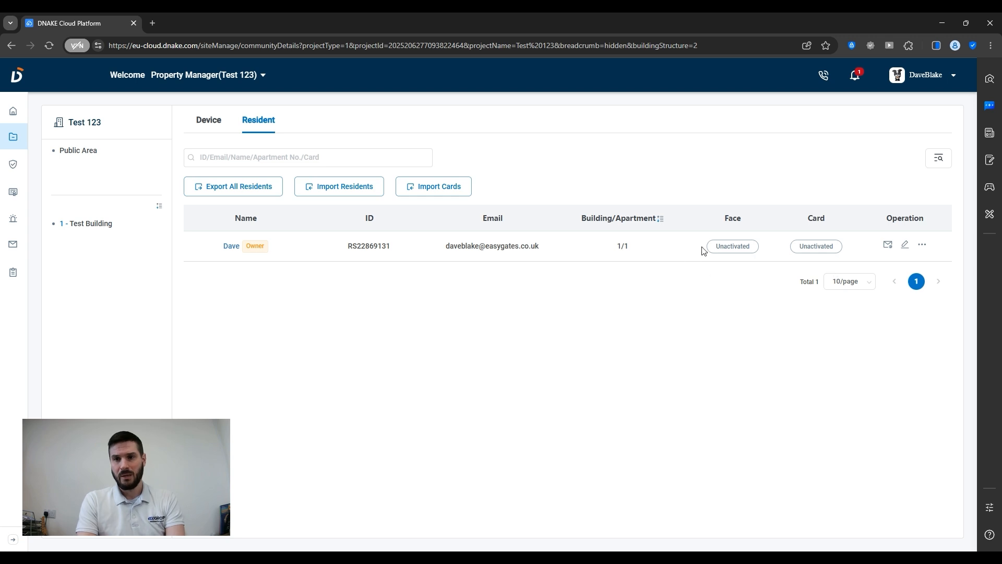
{"action": "left_click_drag", "start_coordinate": [717, 251], "coordinate": [843, 246]}
{"action": "left_click", "coordinate": [921, 245]}
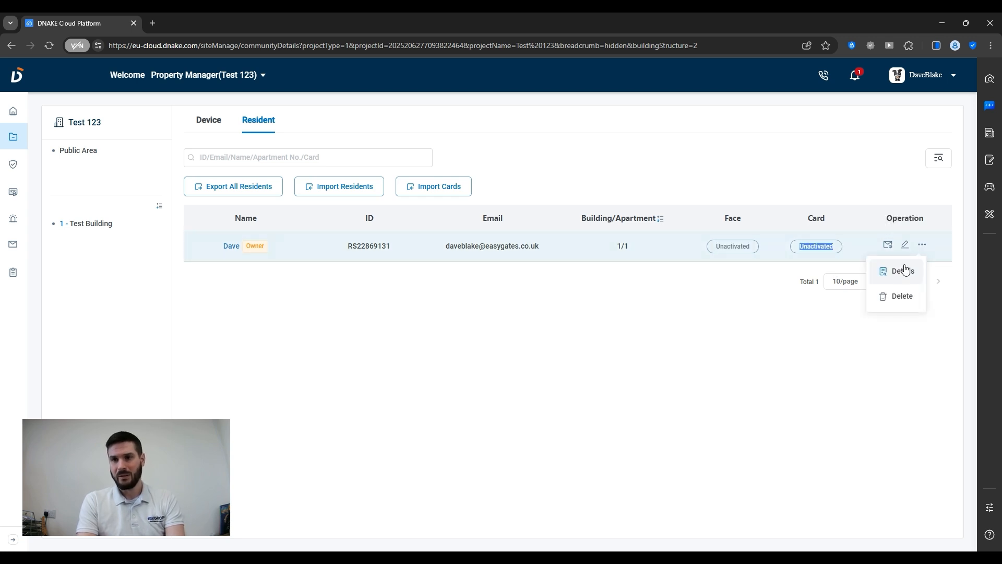
{"action": "left_click", "coordinate": [905, 243]}
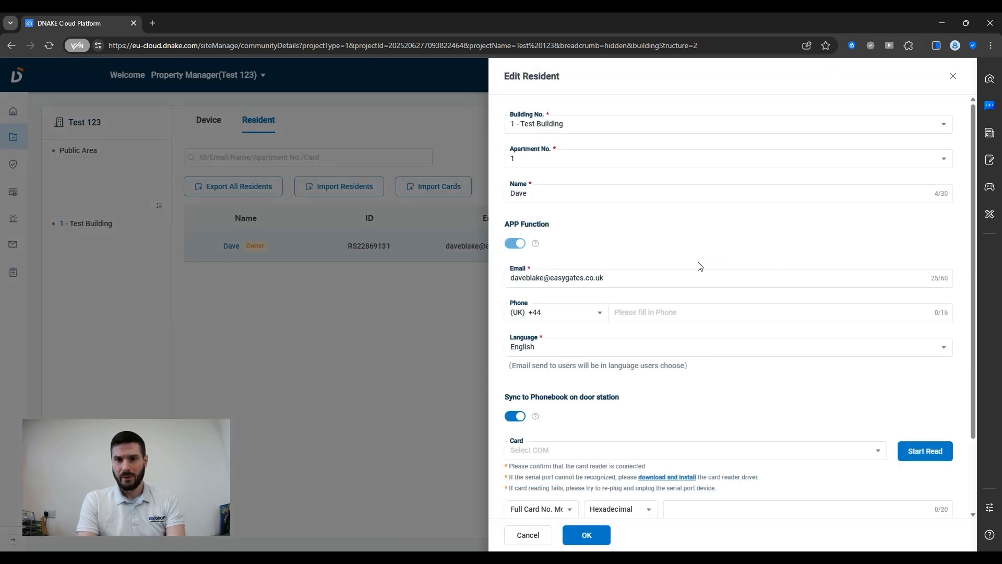
Review the resident's Card and PIN Code options, then cancel the edit without saving.
{"action": "scroll", "coordinate": [566, 364], "scroll_direction": "down", "scroll_amount": 2}
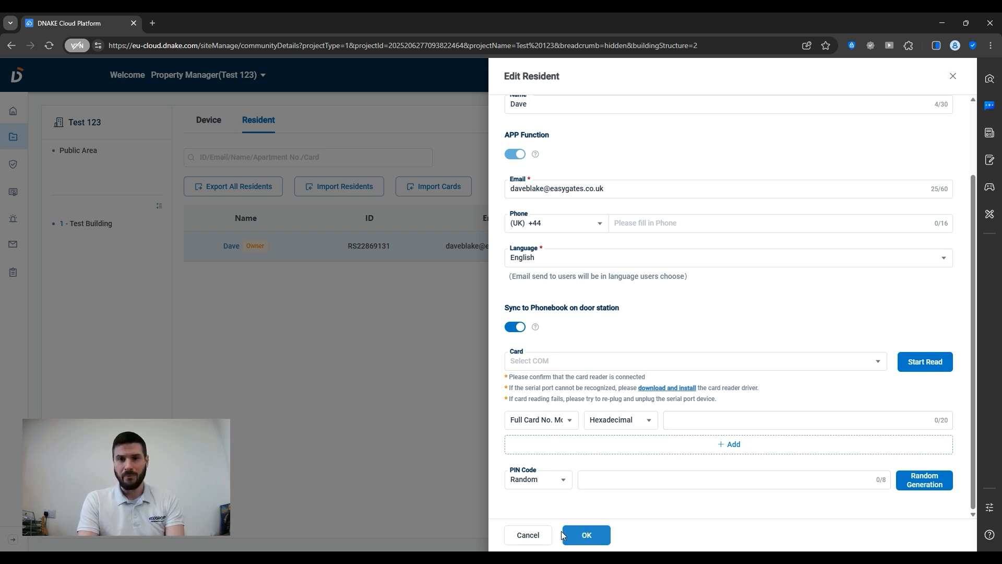
{"action": "left_click", "coordinate": [528, 533]}
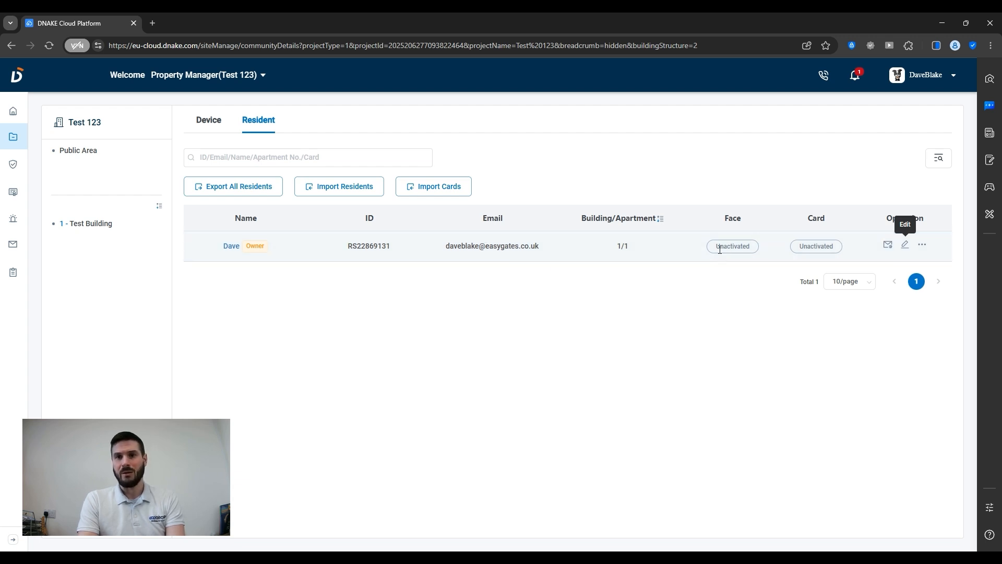
Go to the empty Access Rule list and begin a new rule group (Normal, repeats Never).
{"action": "left_click_drag", "start_coordinate": [725, 250], "coordinate": [757, 251]}
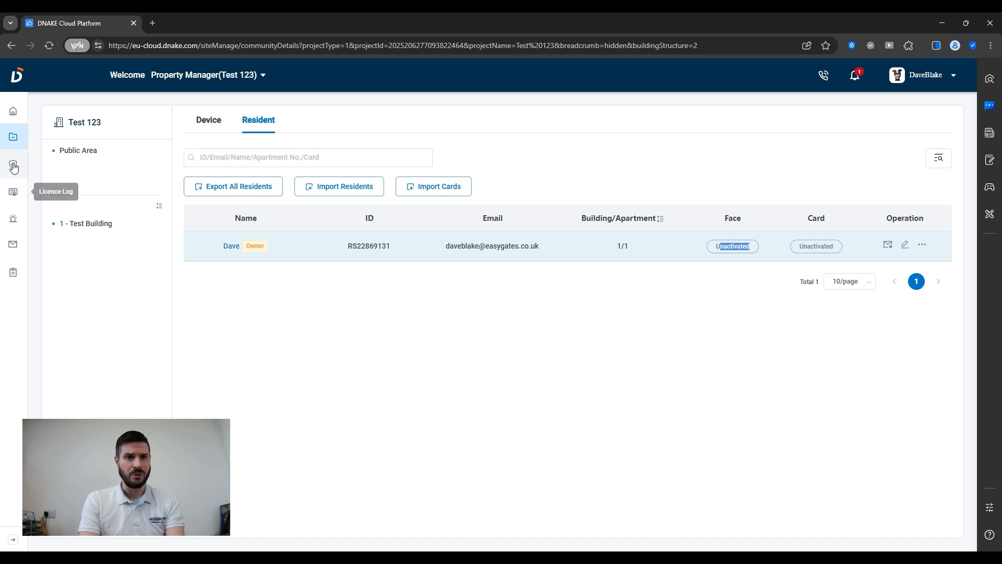
{"action": "mouse_move", "coordinate": [13, 163]}
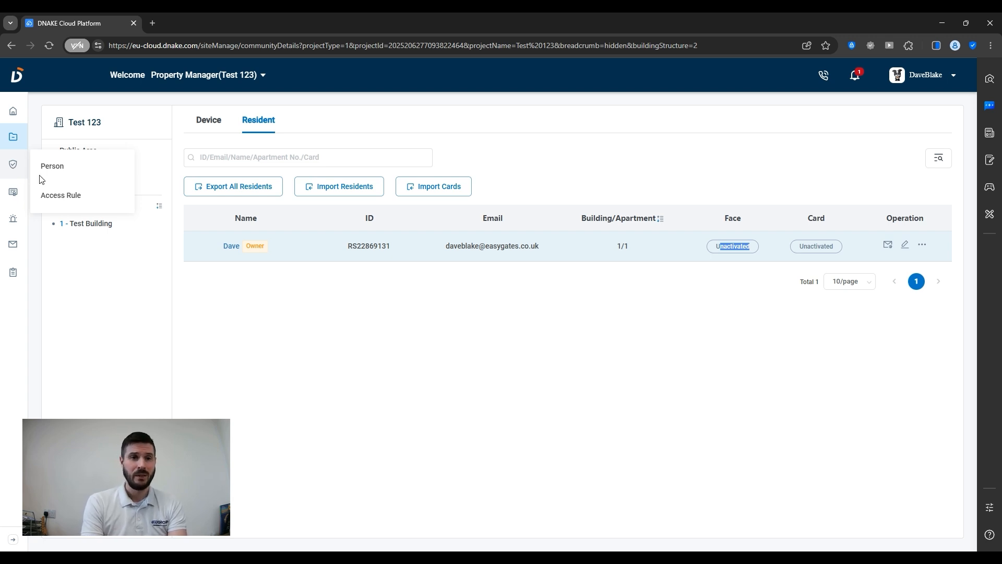
{"action": "left_click", "coordinate": [70, 195]}
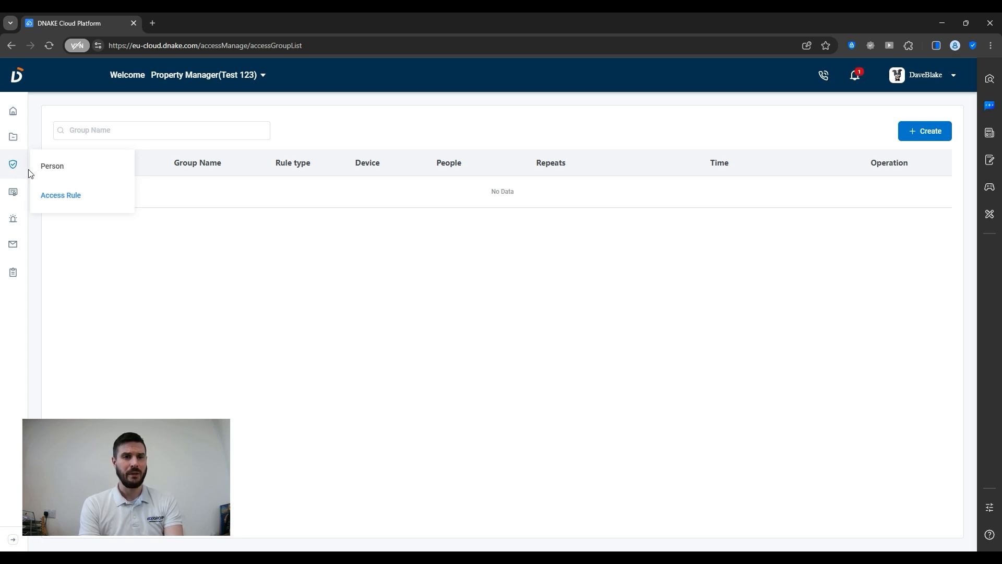
{"action": "left_click", "coordinate": [50, 197]}
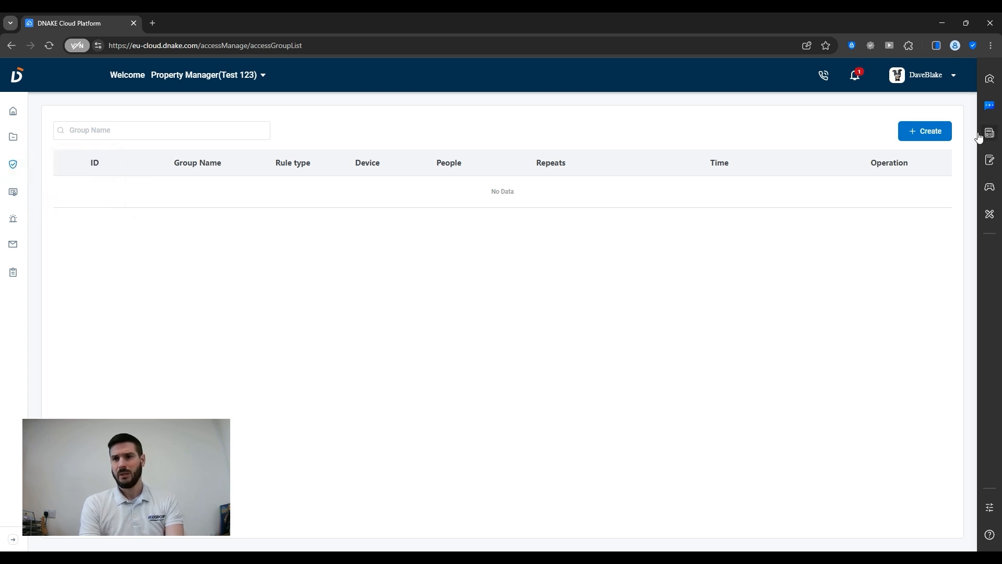
{"action": "left_click", "coordinate": [926, 130]}
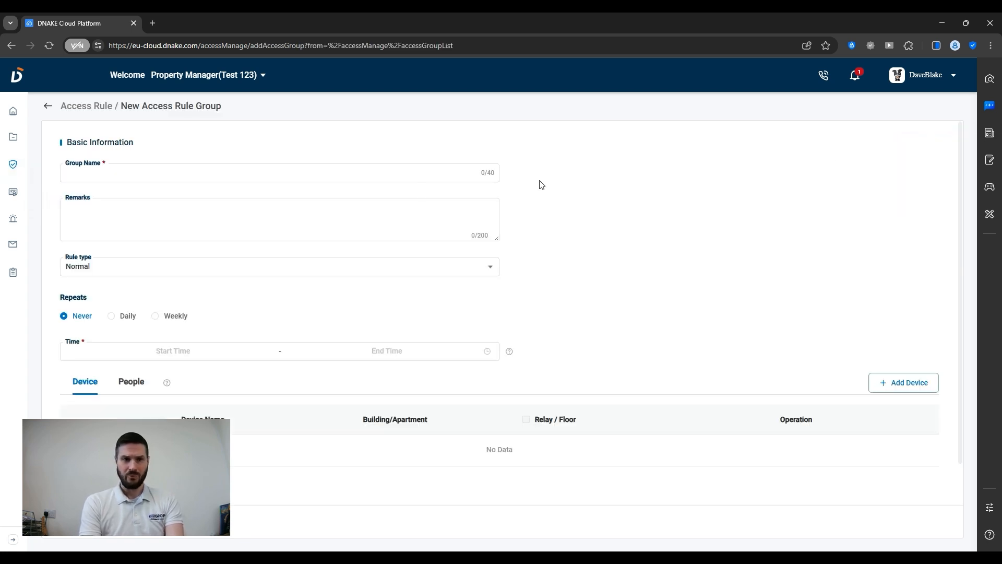
{"action": "left_click", "coordinate": [282, 179]}
{"action": "type", "text": "St"}
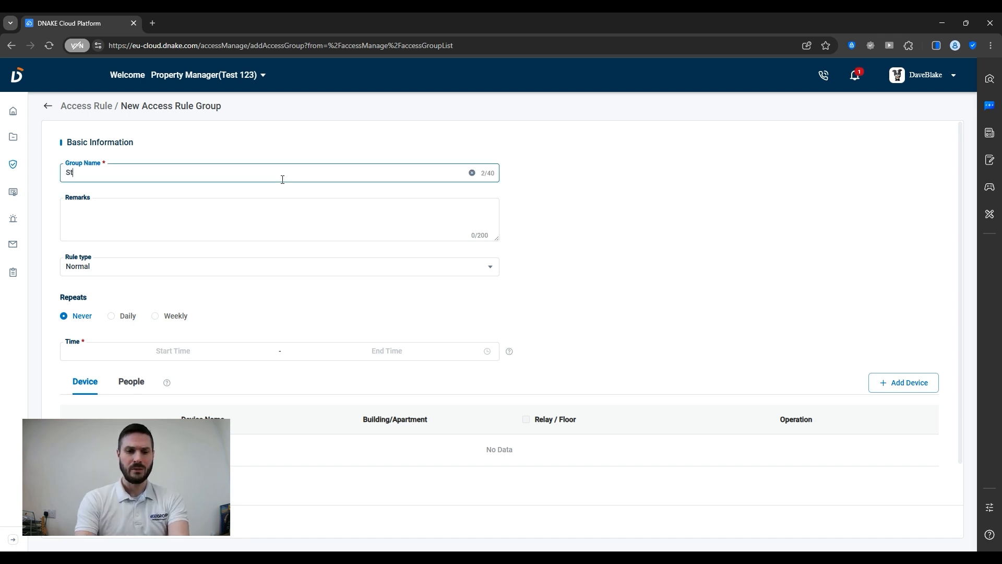
{"action": "type", "text": "aff Working Hours"}
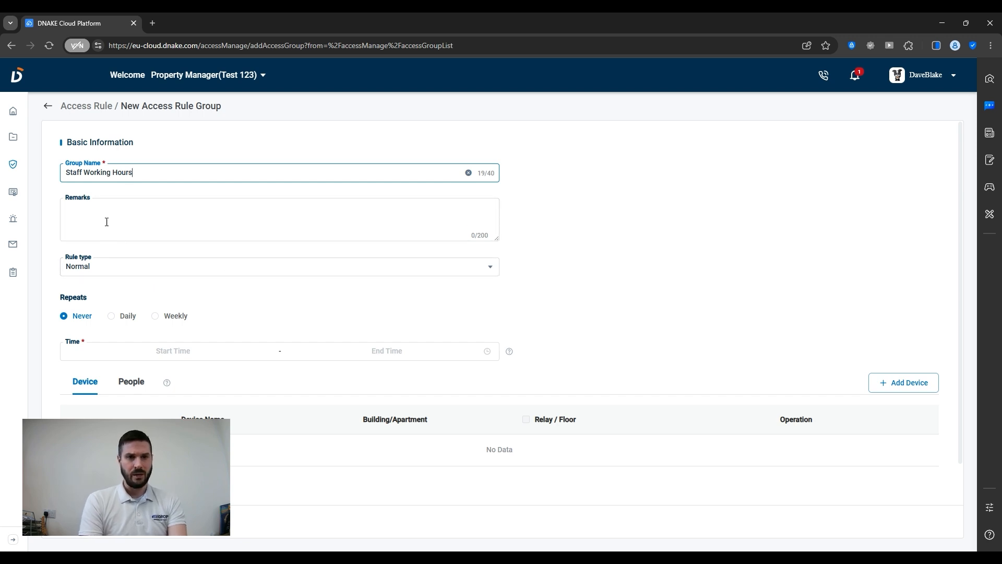
{"action": "left_click", "coordinate": [94, 267]}
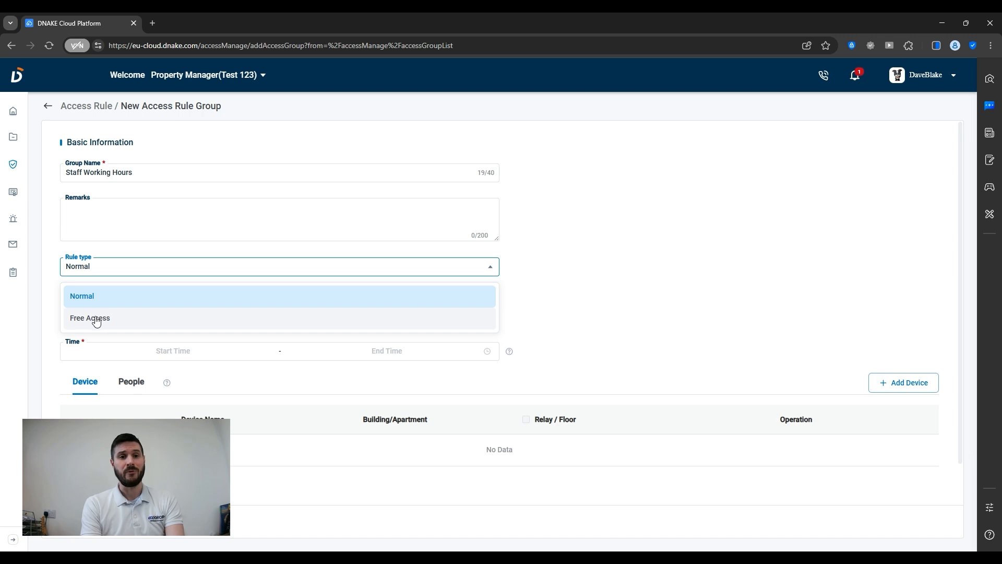
{"action": "left_click", "coordinate": [101, 302]}
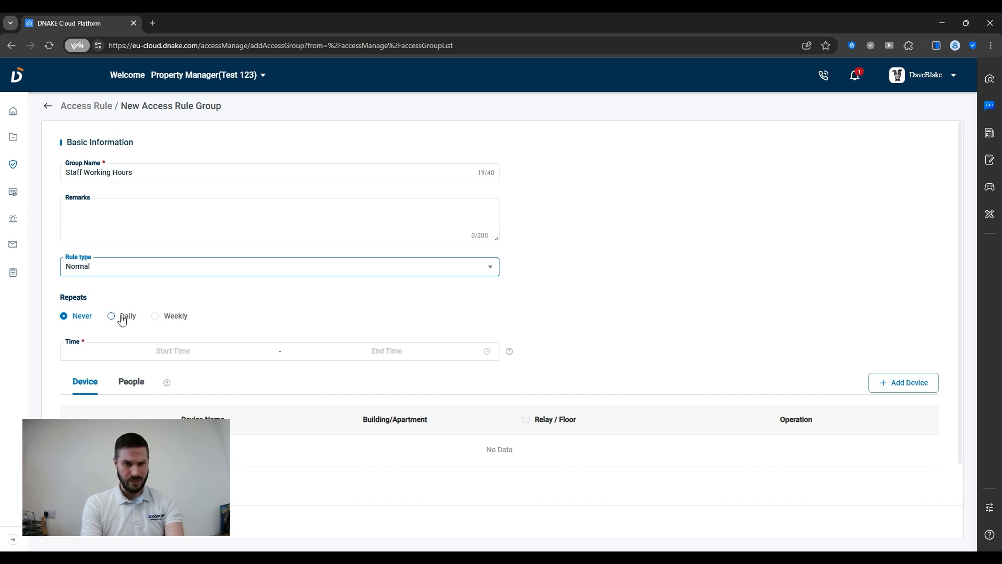
Make the rule repeat weekly on Monday through Friday.
{"action": "left_click", "coordinate": [163, 319]}
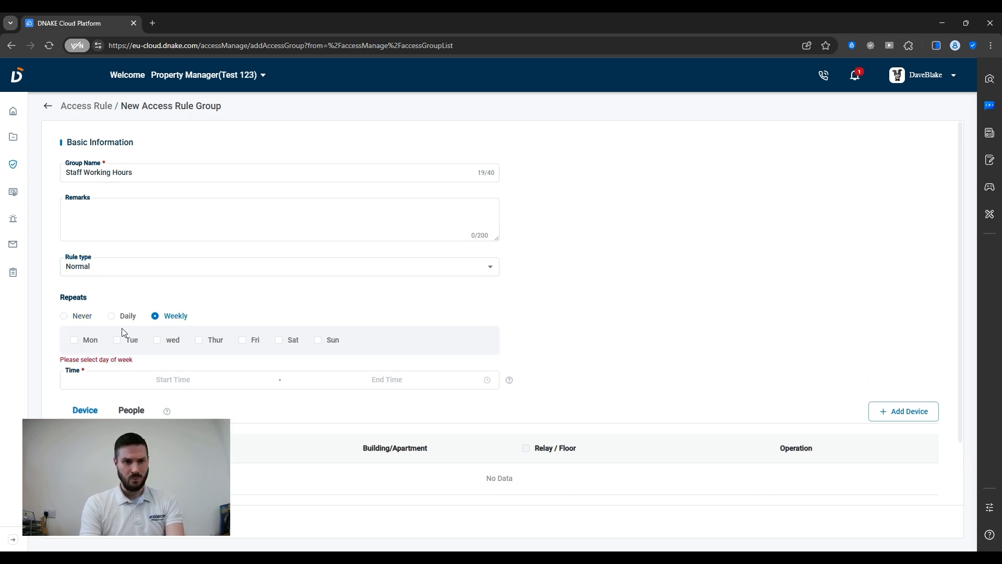
{"action": "left_click", "coordinate": [74, 341]}
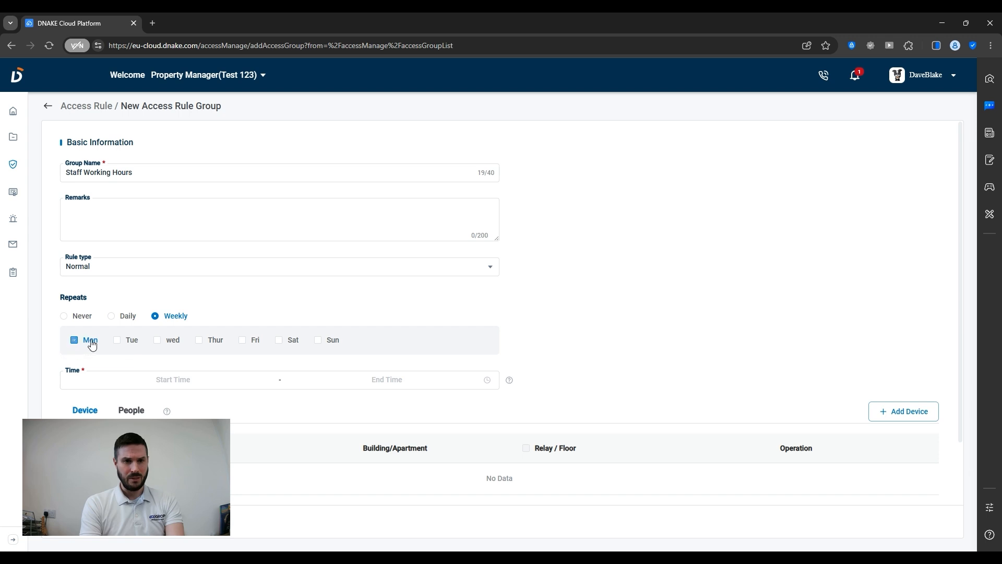
{"action": "left_click", "coordinate": [116, 341]}
{"action": "left_click", "coordinate": [169, 343]}
{"action": "left_click", "coordinate": [201, 343]}
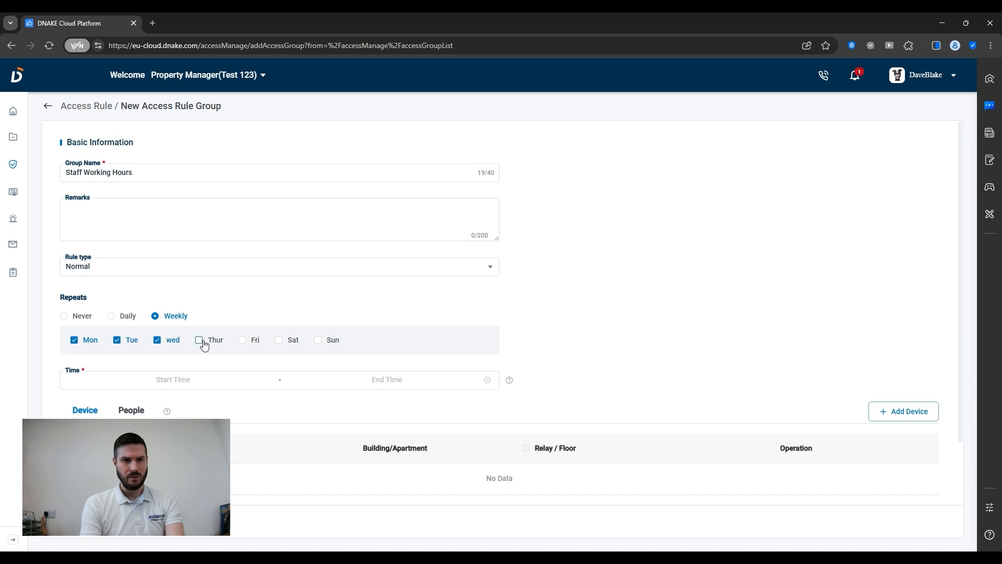
{"action": "left_click", "coordinate": [257, 343]}
Set the rule's time range to 07:00:00–18:00:00.
{"action": "left_click", "coordinate": [200, 382]}
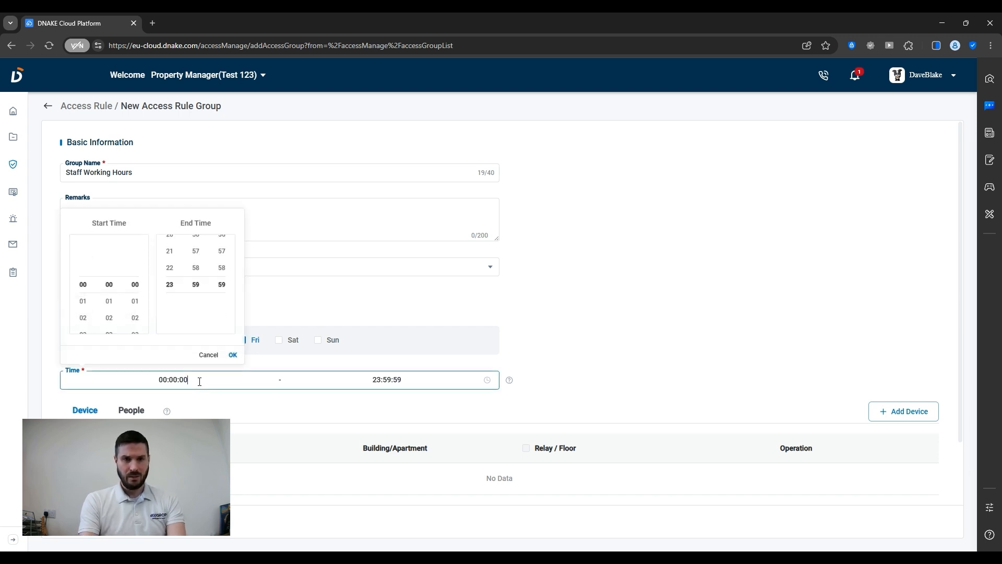
{"action": "scroll", "coordinate": [78, 318], "scroll_direction": "down", "scroll_amount": 4}
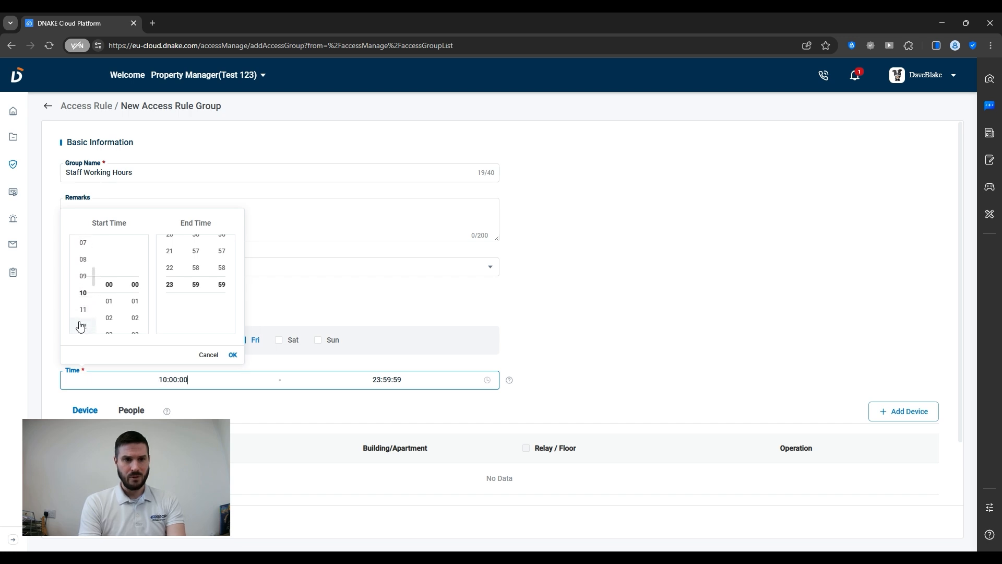
{"action": "scroll", "coordinate": [79, 292], "scroll_direction": "up", "scroll_amount": 3}
{"action": "scroll", "coordinate": [78, 277], "scroll_direction": "up", "scroll_amount": 2}
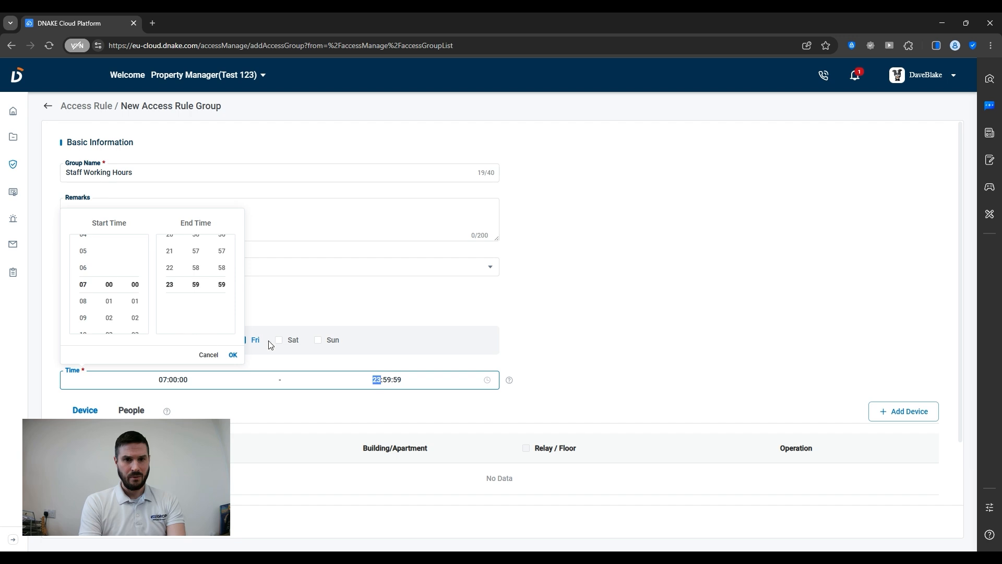
{"action": "scroll", "coordinate": [169, 261], "scroll_direction": "up", "scroll_amount": 7}
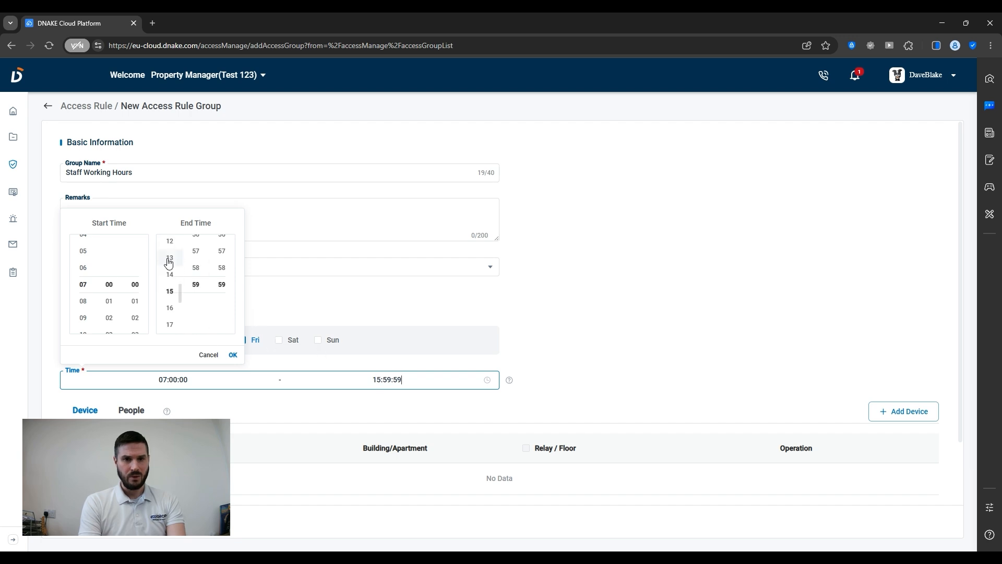
{"action": "scroll", "coordinate": [168, 263], "scroll_direction": "down", "scroll_amount": 2}
{"action": "scroll", "coordinate": [201, 268], "scroll_direction": "up", "scroll_amount": 20}
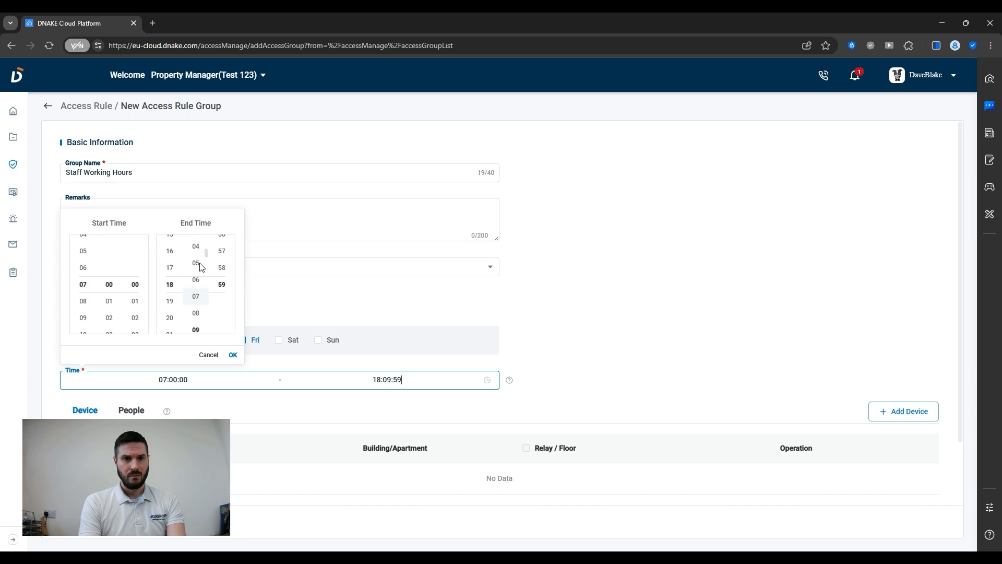
{"action": "scroll", "coordinate": [222, 274], "scroll_direction": "up", "scroll_amount": 6}
{"action": "scroll", "coordinate": [223, 275], "scroll_direction": "up", "scroll_amount": 14}
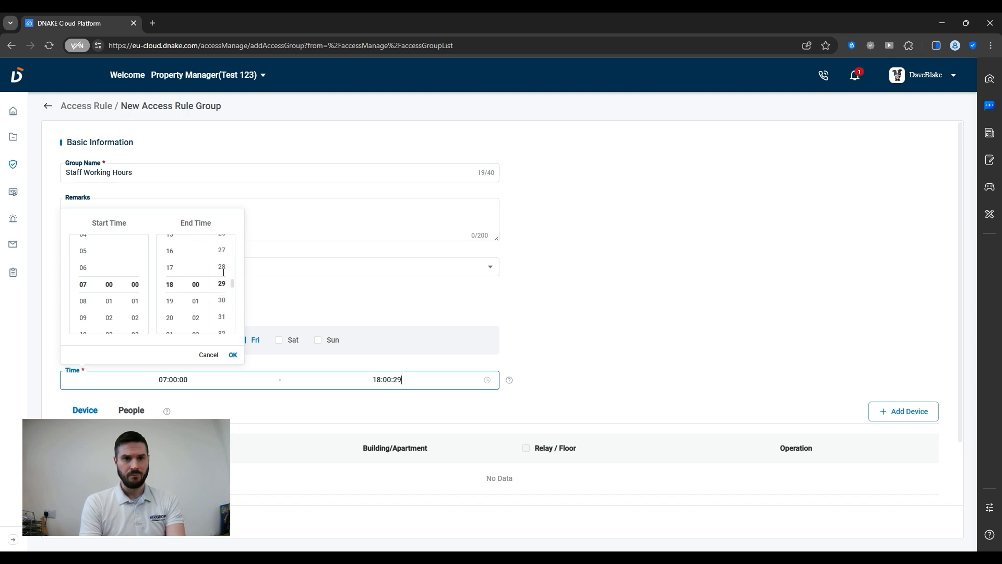
{"action": "left_click", "coordinate": [303, 308]}
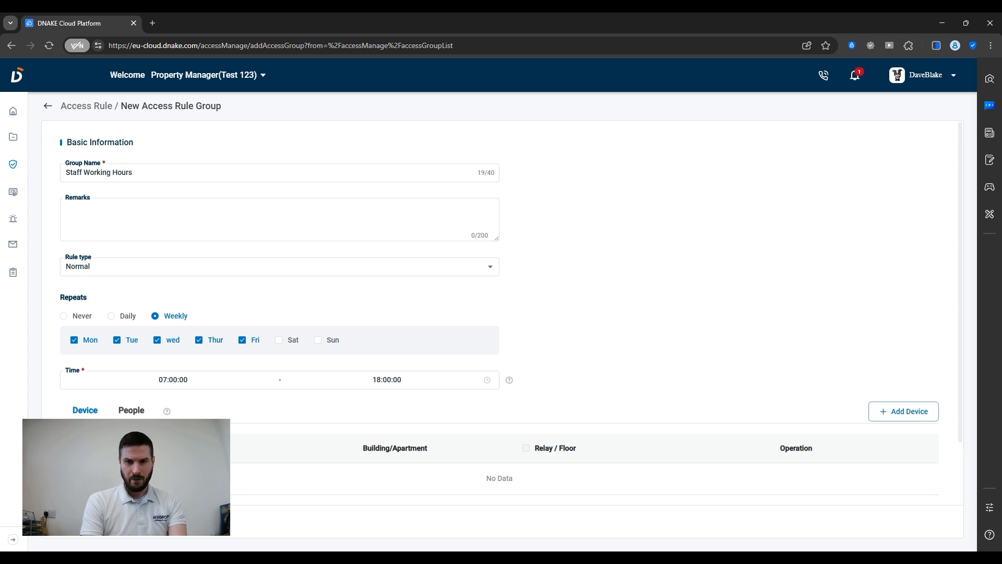
{"action": "left_click", "coordinate": [904, 412]}
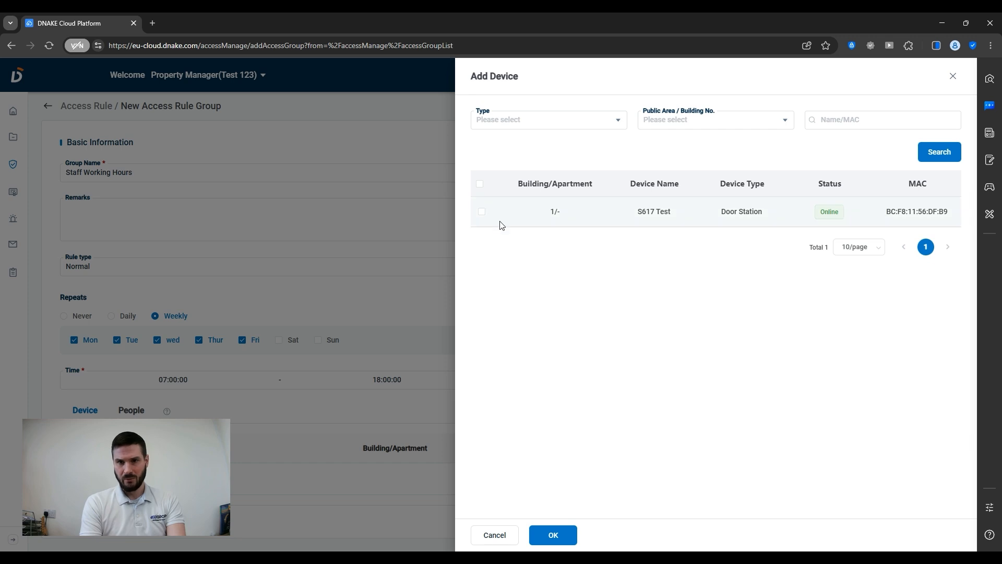
Add the S617 Test door station and save the Staff Working Hours rule group.
{"action": "left_click", "coordinate": [481, 212]}
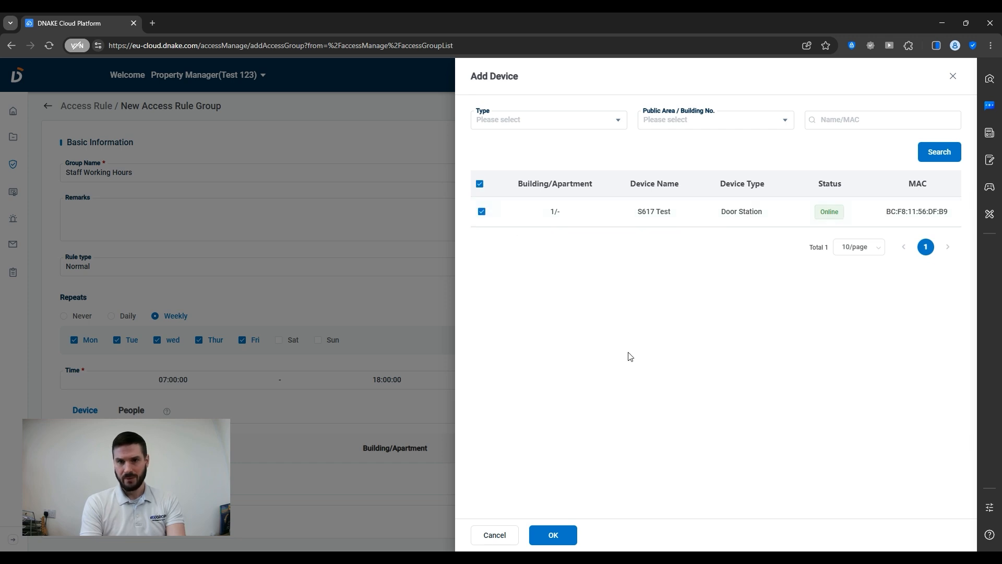
{"action": "left_click", "coordinate": [552, 533]}
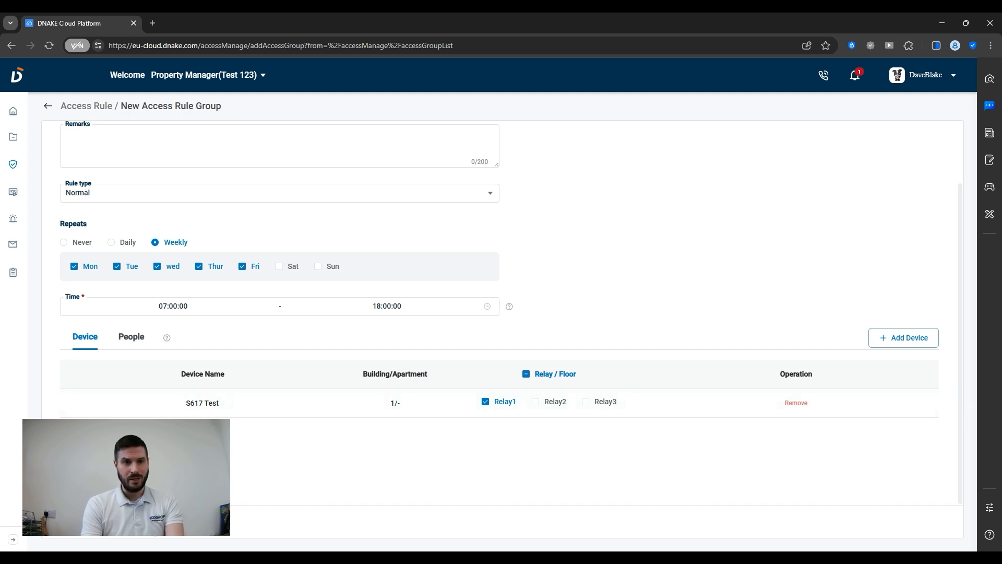
{"action": "left_click", "coordinate": [83, 520]}
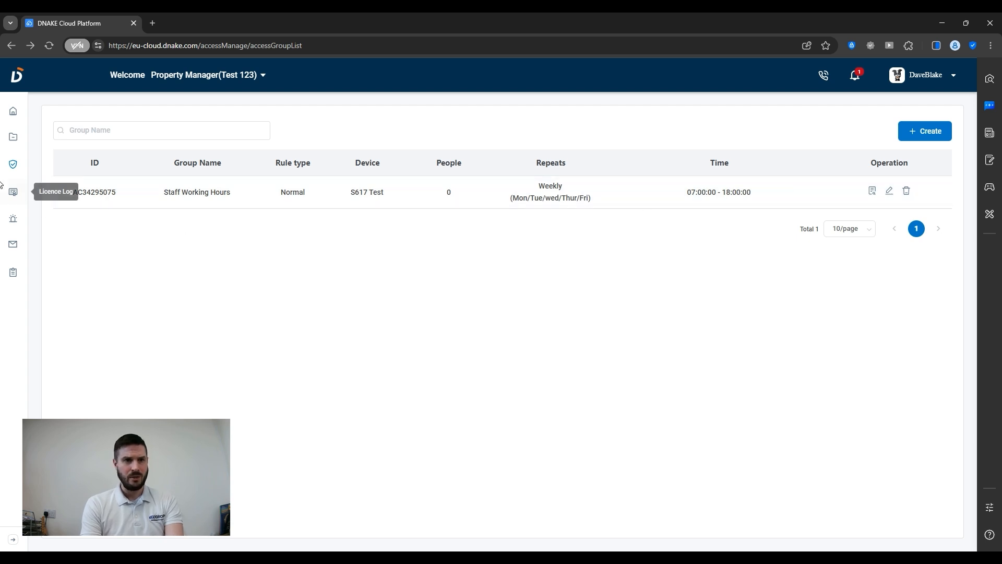
Start a new staff member under Person > Staff and enter their name.
{"action": "mouse_move", "coordinate": [14, 168]}
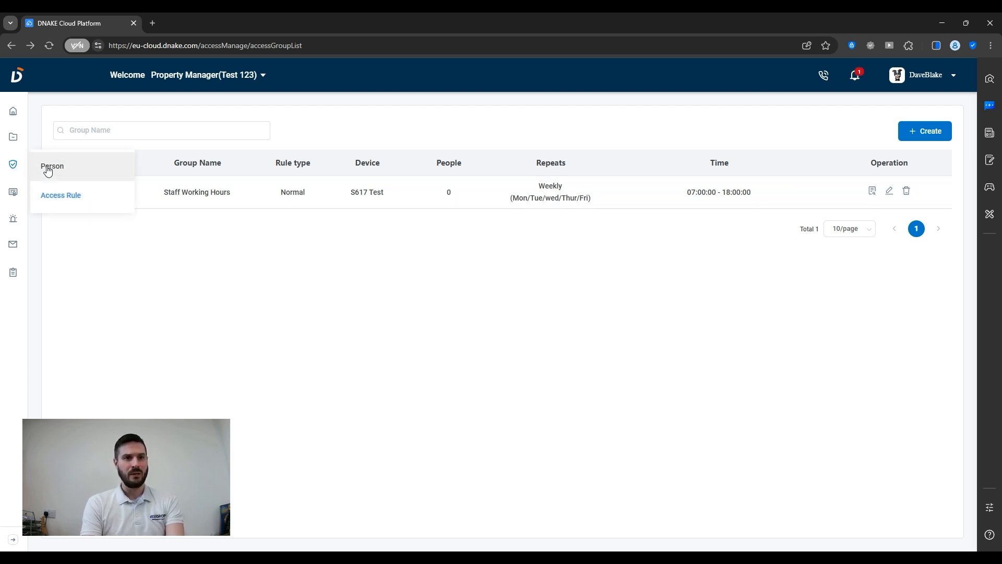
{"action": "left_click", "coordinate": [48, 167]}
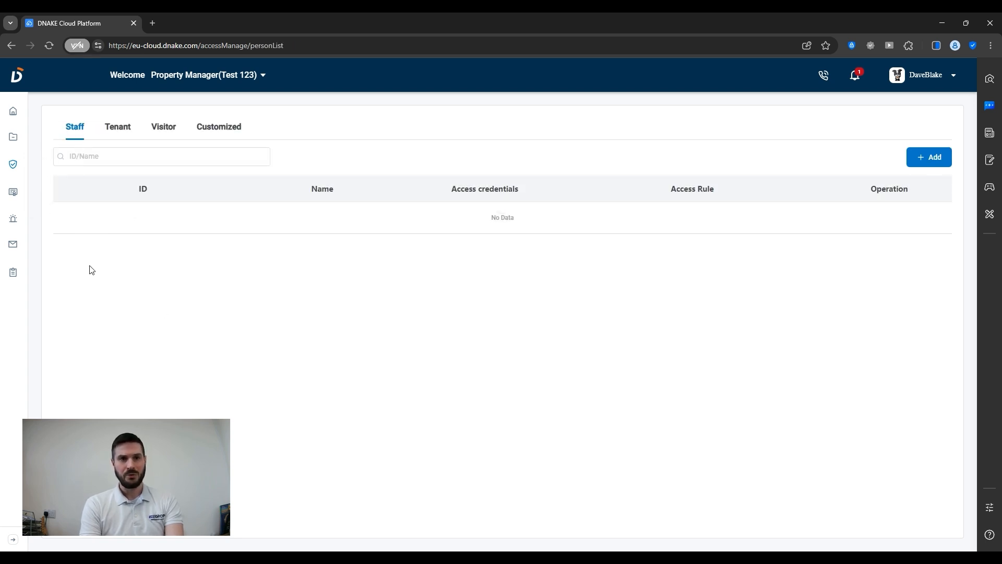
{"action": "left_click", "coordinate": [933, 158]}
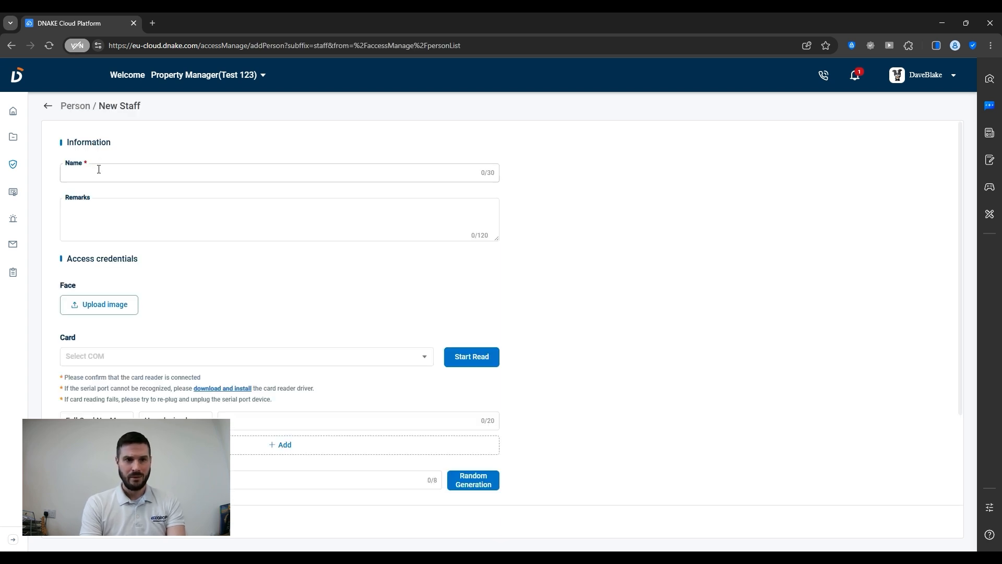
{"action": "left_click", "coordinate": [99, 169]}
{"action": "type", "text": "Dave"}
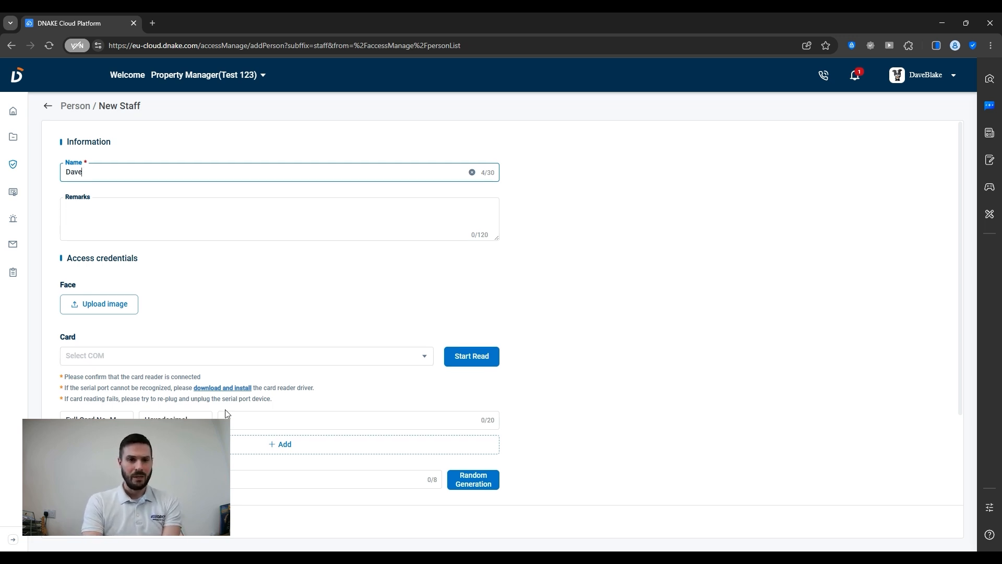
Give the staff member a 4-digit PIN code and assign the Staff Working Hours access rule.
{"action": "scroll", "coordinate": [227, 414], "scroll_direction": "down", "scroll_amount": 2}
{"action": "scroll", "coordinate": [226, 413], "scroll_direction": "down", "scroll_amount": 1}
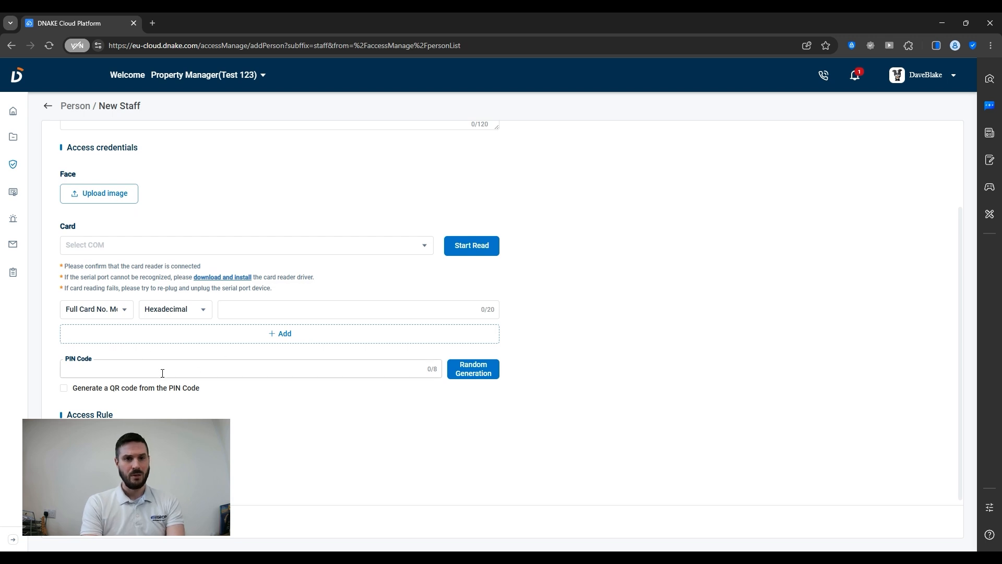
{"action": "scroll", "coordinate": [162, 372], "scroll_direction": "up", "scroll_amount": 3}
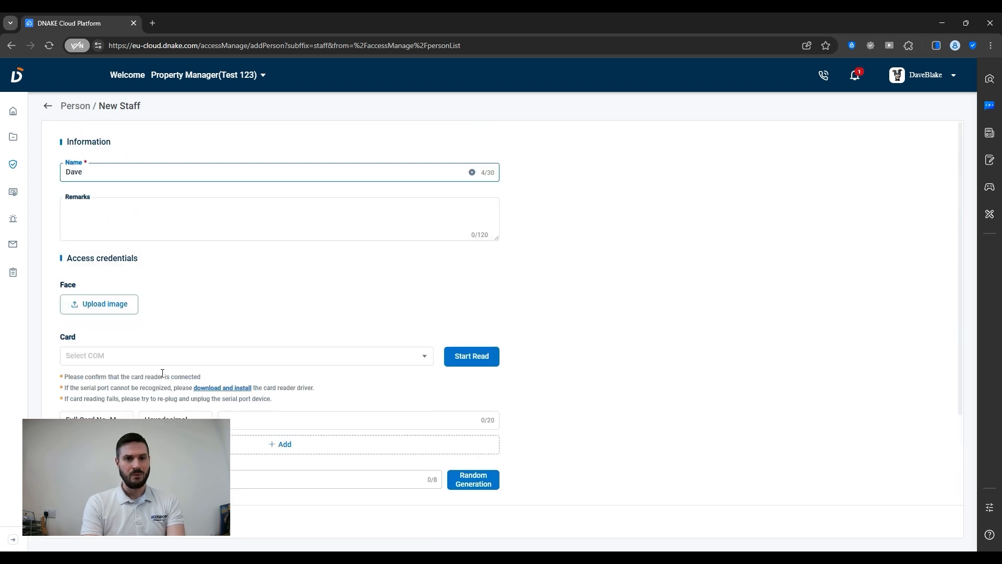
{"action": "scroll", "coordinate": [162, 373], "scroll_direction": "down", "scroll_amount": 3}
{"action": "left_click", "coordinate": [116, 369]}
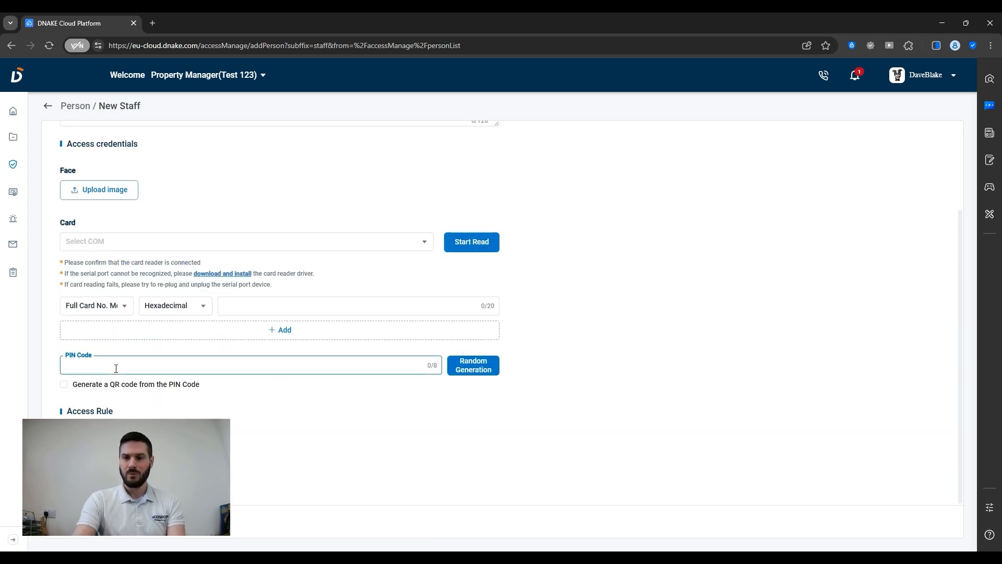
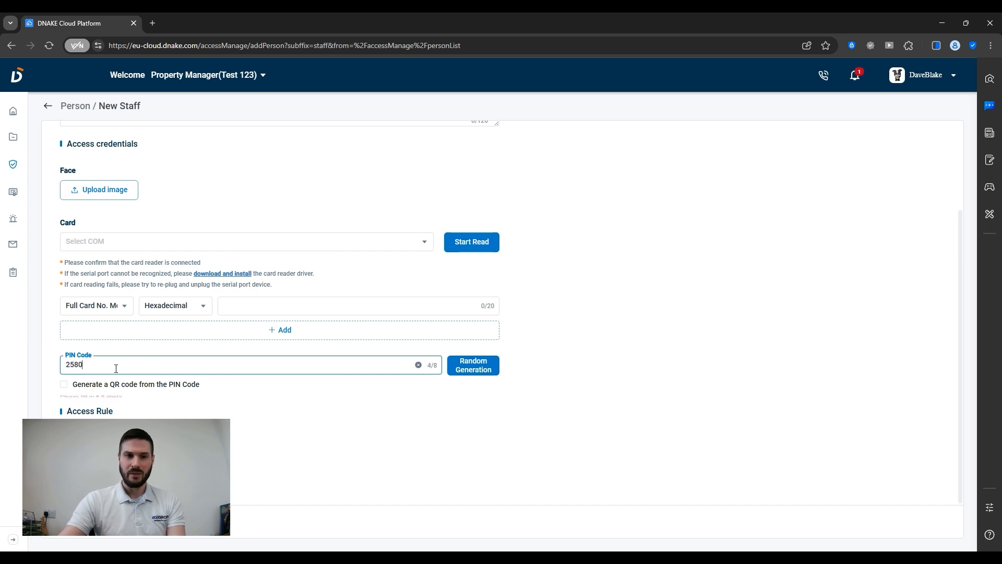
{"action": "left_click", "coordinate": [100, 437]}
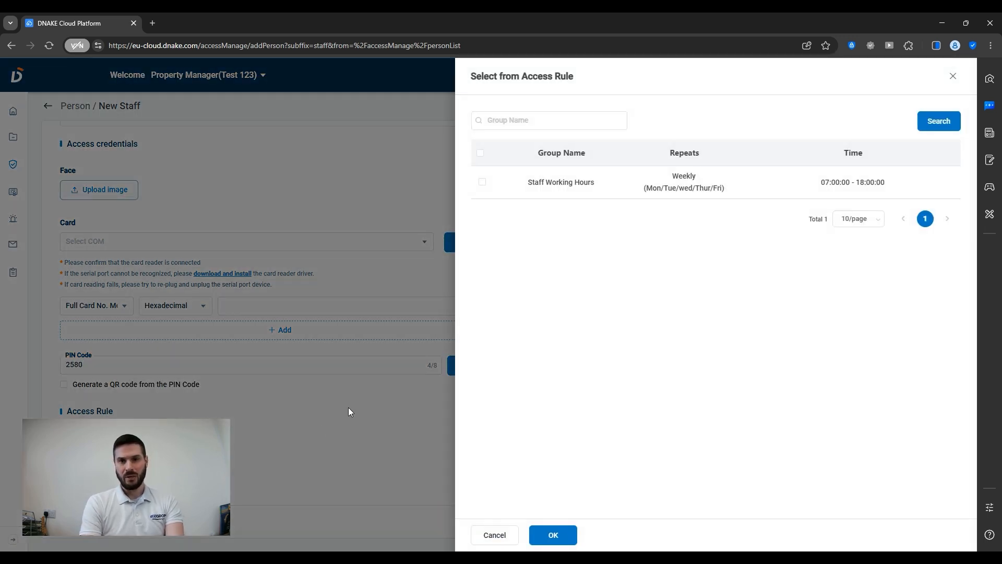
{"action": "left_click", "coordinate": [482, 182]}
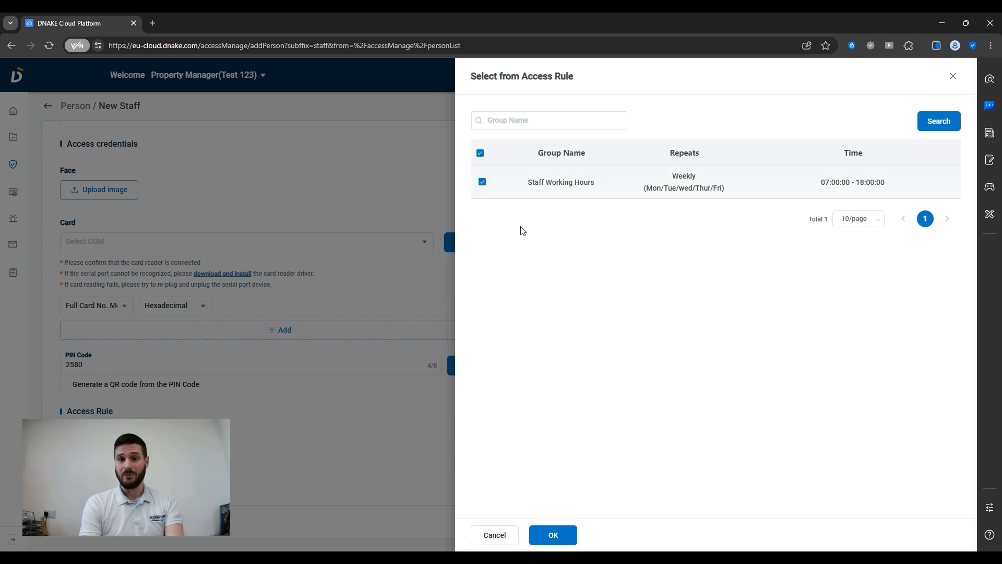
{"action": "left_click", "coordinate": [566, 532]}
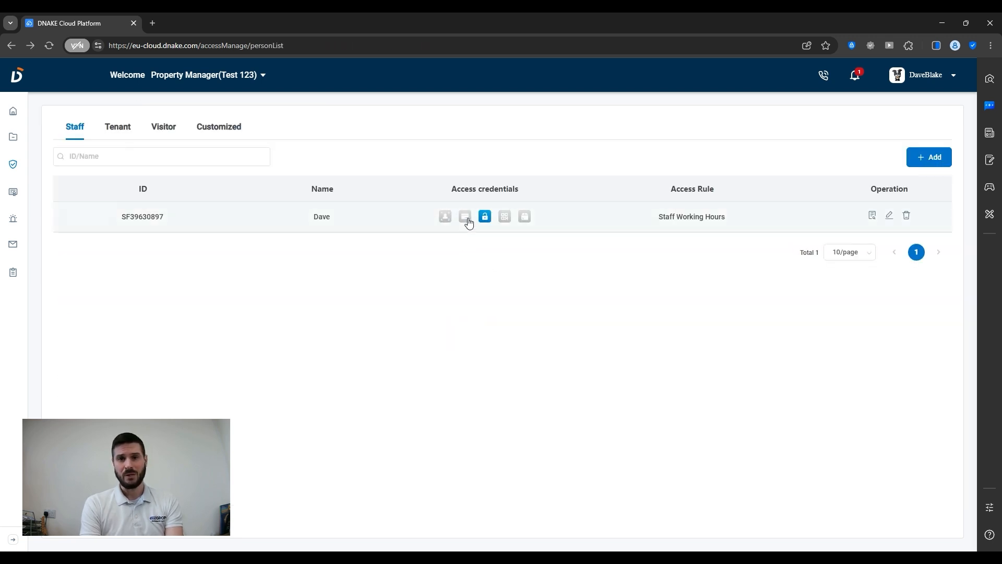
{"action": "mouse_move", "coordinate": [486, 220]}
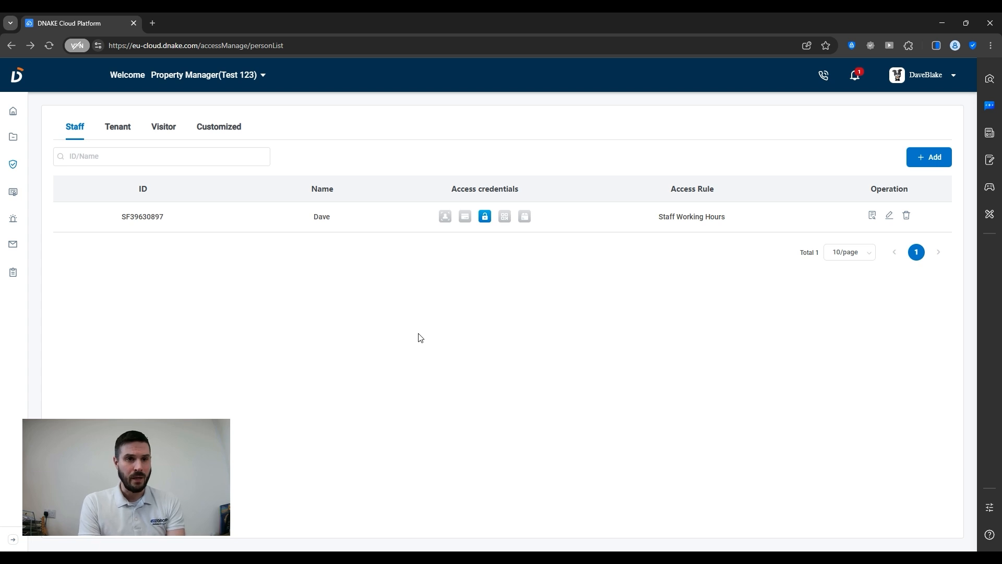
{"action": "mouse_move", "coordinate": [14, 166]}
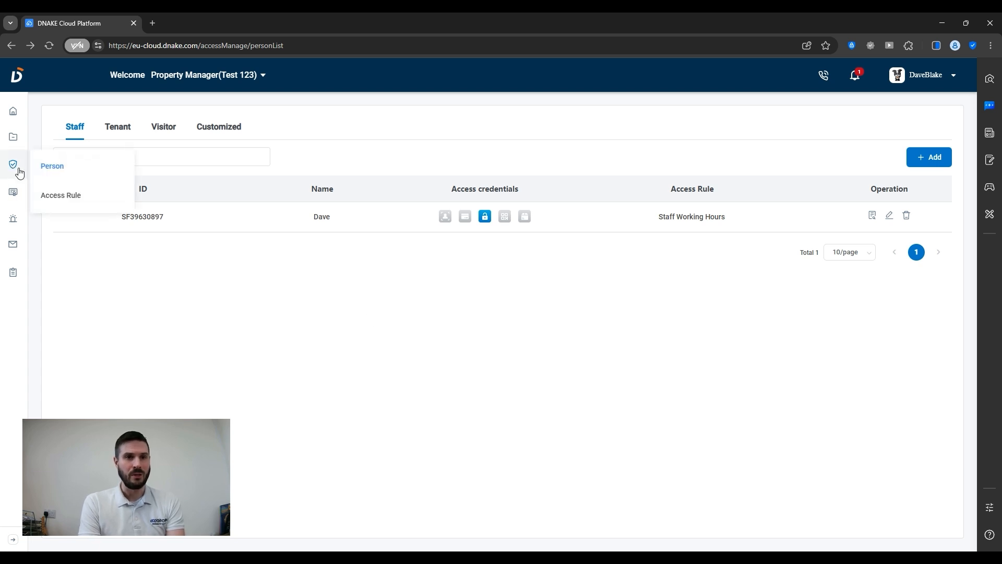
Create a new access rule group named 'Gates Open' with rule type Free Access.
{"action": "left_click", "coordinate": [48, 194]}
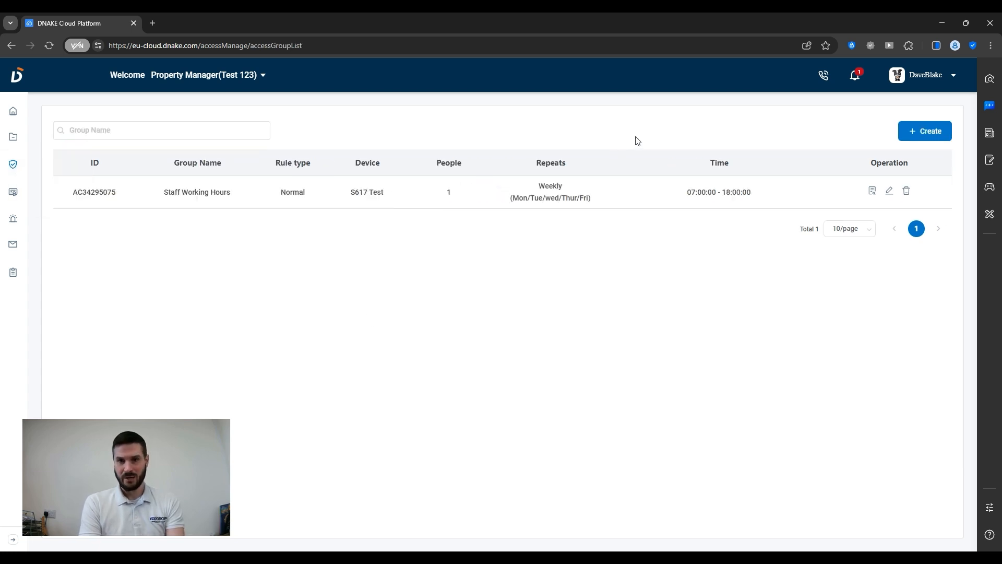
{"action": "left_click", "coordinate": [914, 134]}
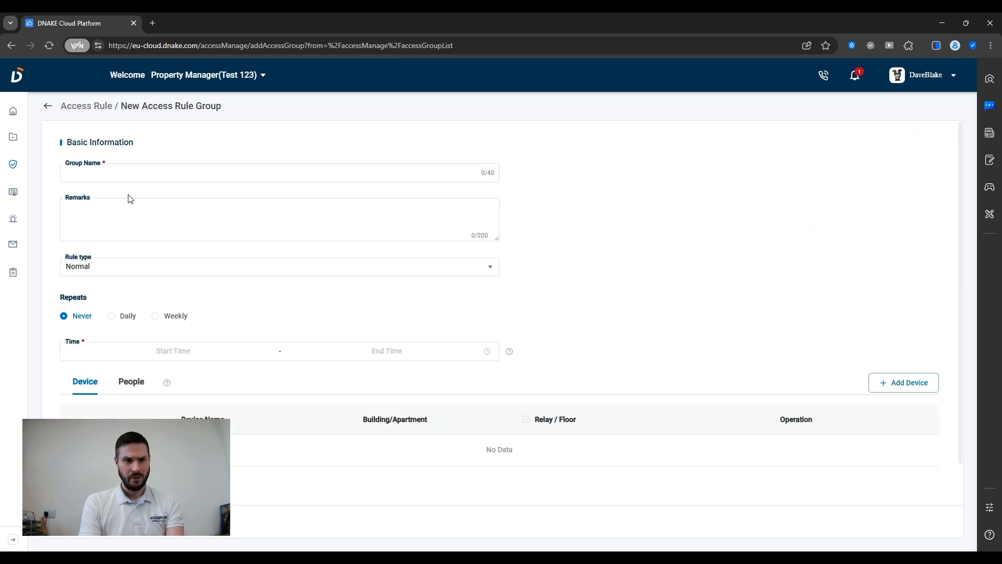
{"action": "left_click", "coordinate": [127, 170]}
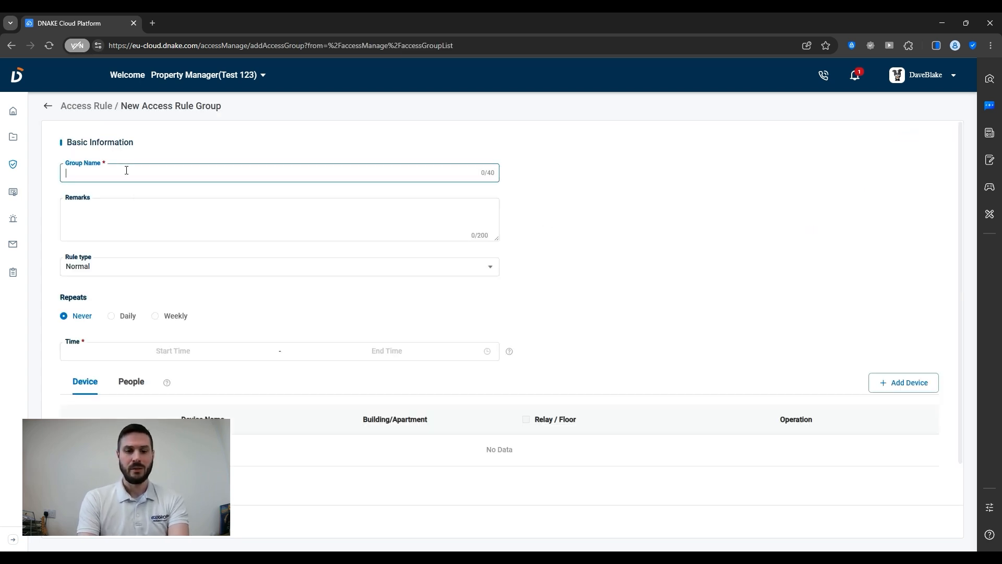
{"action": "type", "text": "Gates Open"}
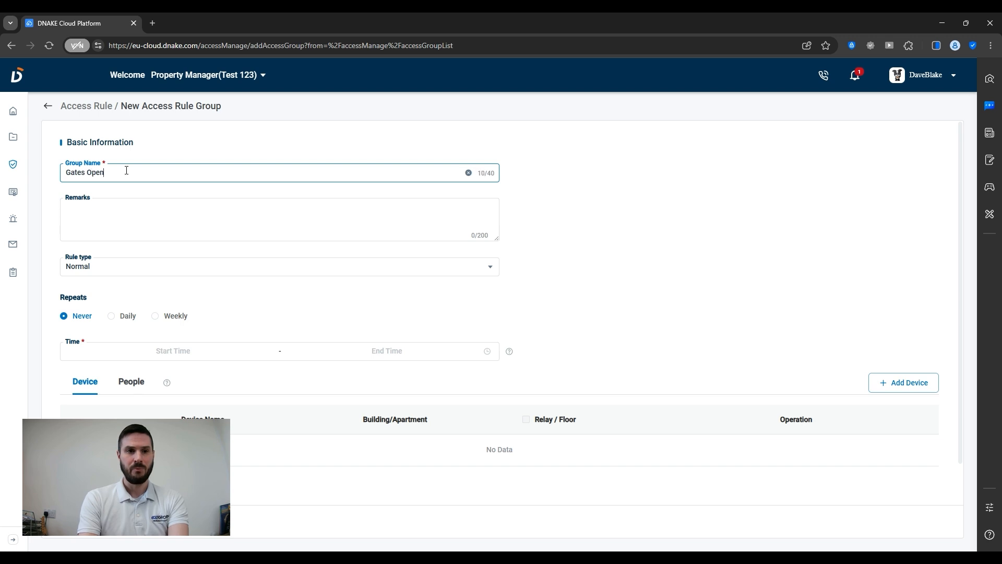
{"action": "left_click", "coordinate": [104, 272]}
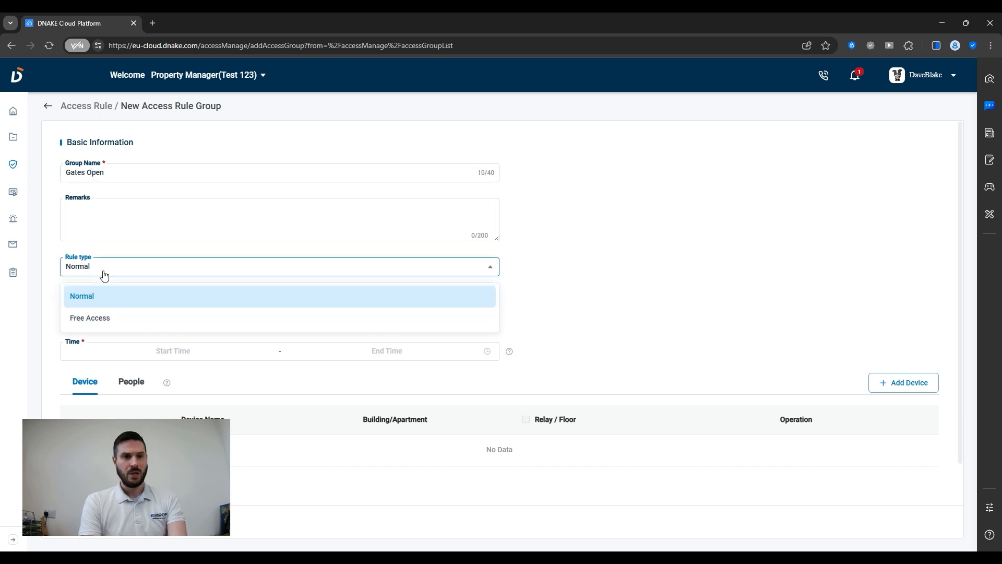
{"action": "left_click", "coordinate": [94, 319]}
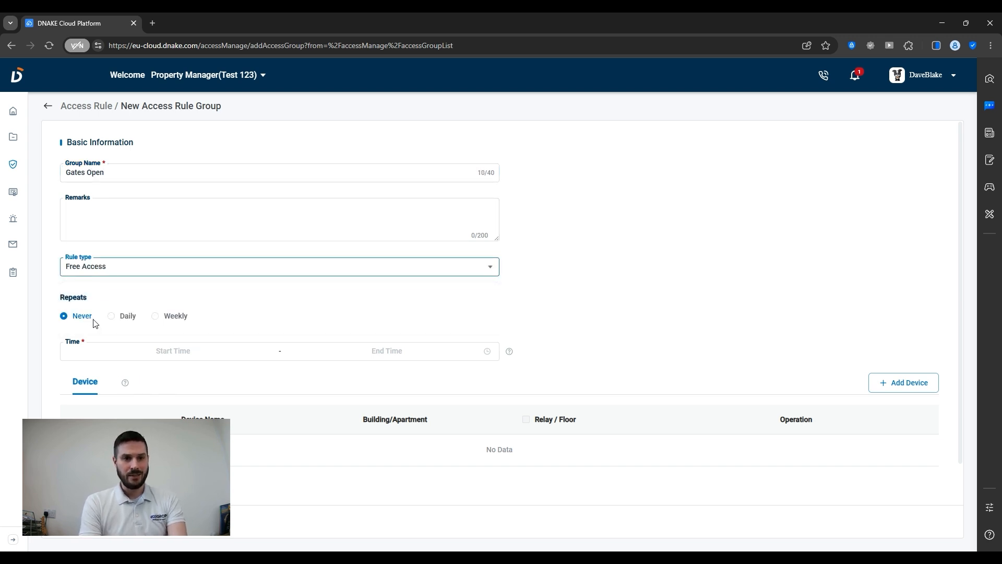
Make Gates Open repeat weekly, Monday through Friday.
{"action": "left_click", "coordinate": [172, 319]}
{"action": "left_click", "coordinate": [75, 340]}
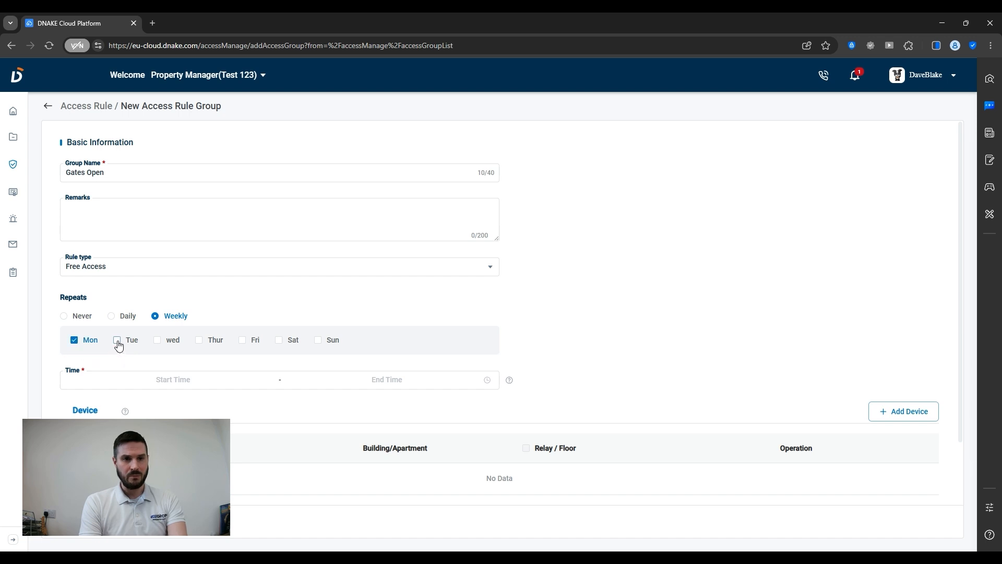
{"action": "left_click", "coordinate": [118, 343]}
{"action": "left_click", "coordinate": [168, 345]}
{"action": "left_click", "coordinate": [213, 343]}
{"action": "left_click", "coordinate": [255, 344]}
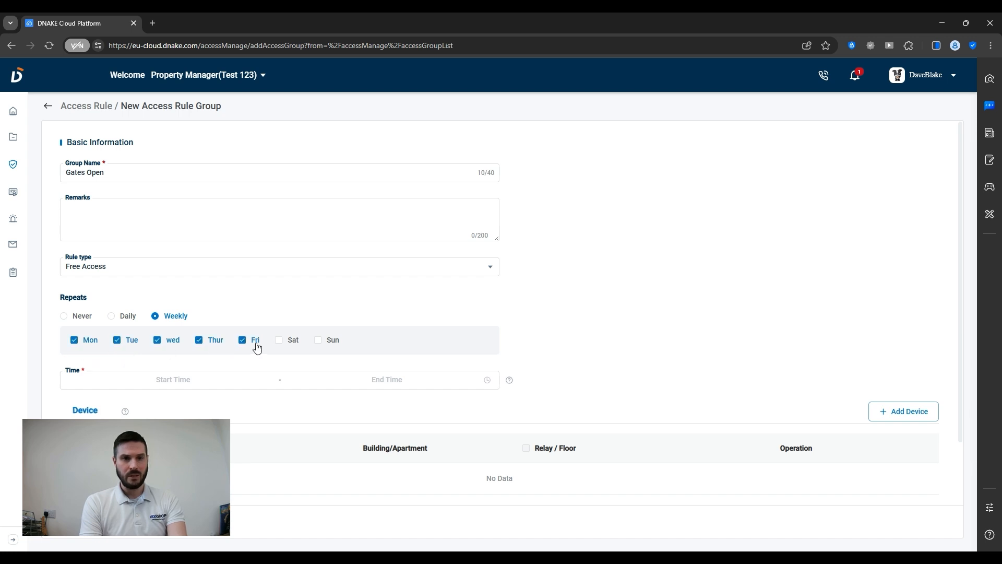
Set the Gates Open time range to 06:00:00–08:00:00.
{"action": "left_click", "coordinate": [168, 379]}
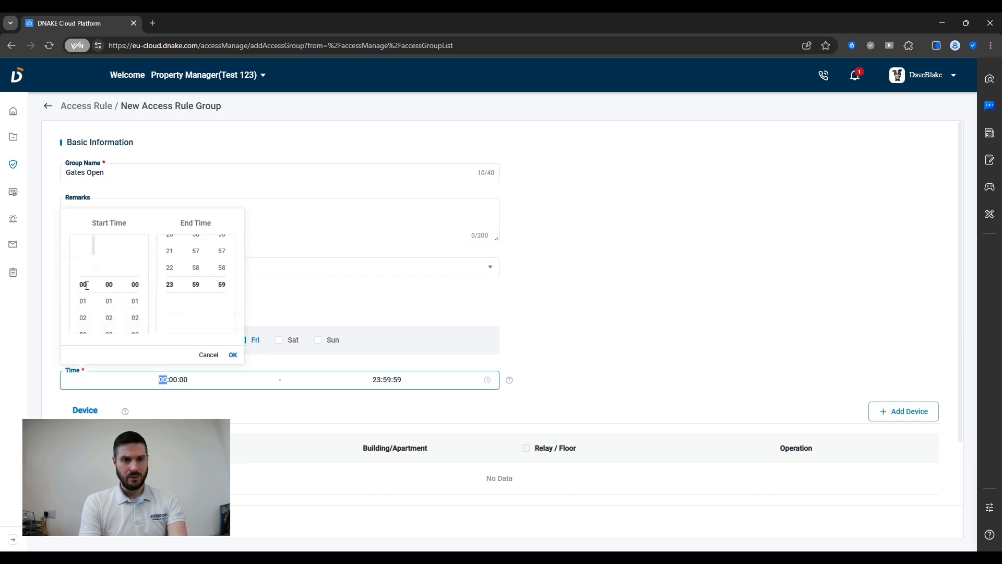
{"action": "scroll", "coordinate": [88, 295], "scroll_direction": "down", "scroll_amount": 3}
{"action": "scroll", "coordinate": [86, 292], "scroll_direction": "up", "scroll_amount": 1}
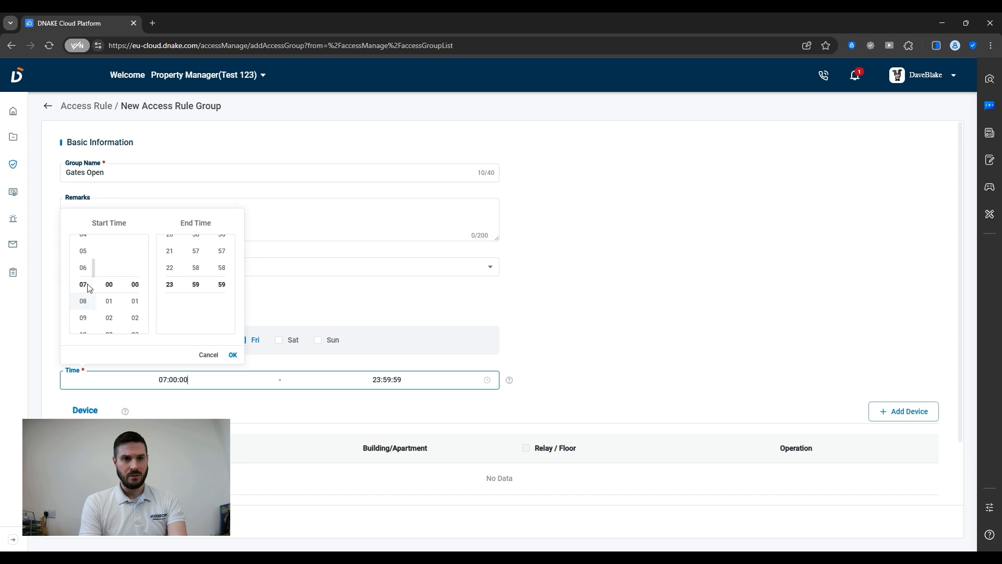
{"action": "left_click", "coordinate": [83, 267]}
{"action": "scroll", "coordinate": [169, 272], "scroll_direction": "up", "scroll_amount": 6}
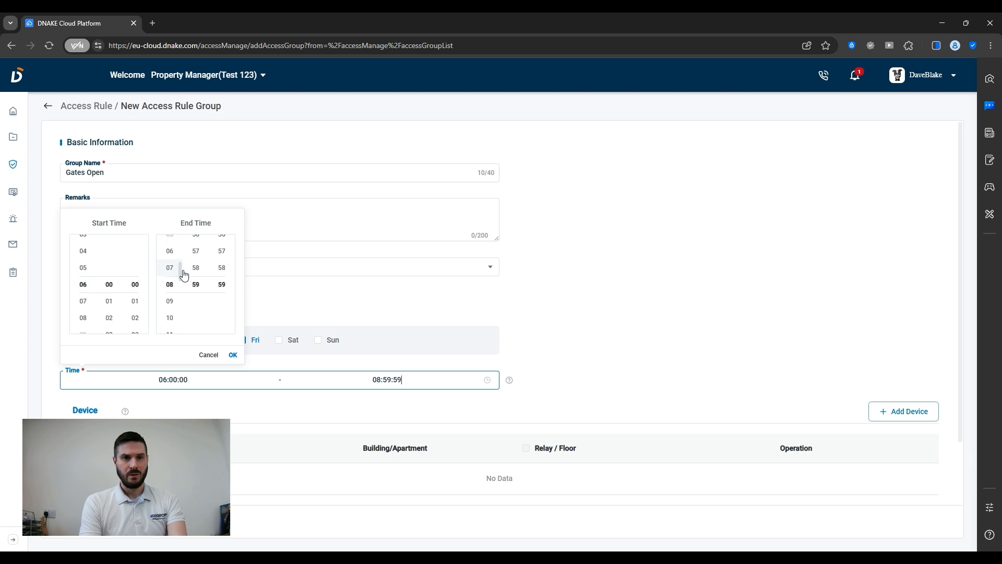
{"action": "left_click", "coordinate": [172, 269]}
{"action": "scroll", "coordinate": [218, 298], "scroll_direction": "up", "scroll_amount": 10}
{"action": "scroll", "coordinate": [216, 300], "scroll_direction": "up", "scroll_amount": 10}
{"action": "scroll", "coordinate": [201, 274], "scroll_direction": "up", "scroll_amount": 20}
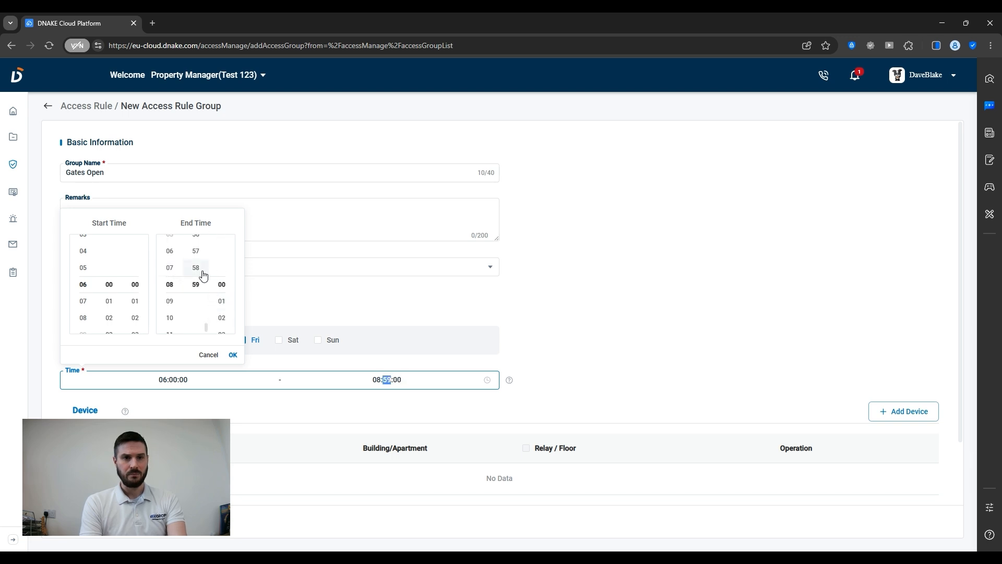
{"action": "left_click", "coordinate": [282, 292]}
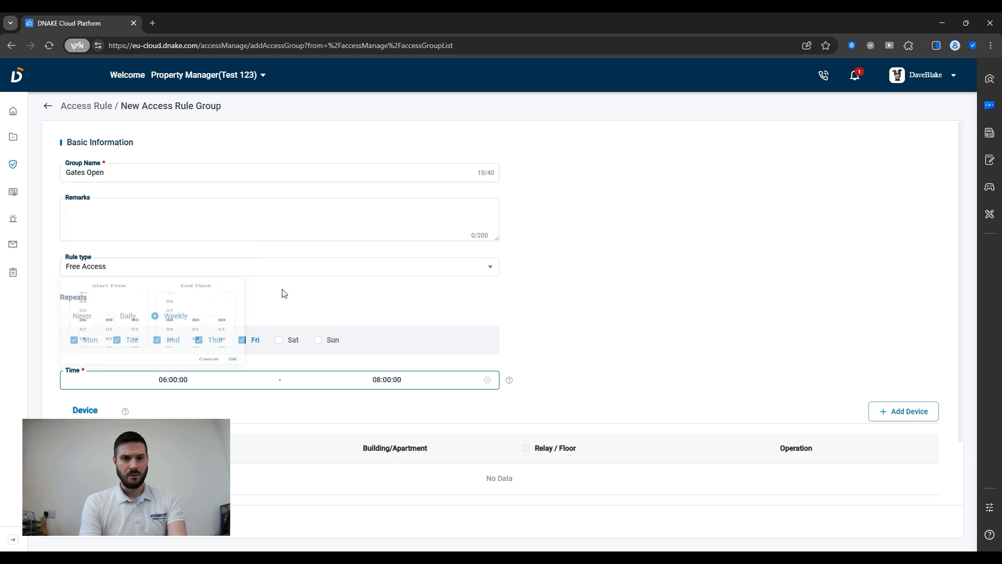
{"action": "scroll", "coordinate": [220, 405], "scroll_direction": "down", "scroll_amount": 1}
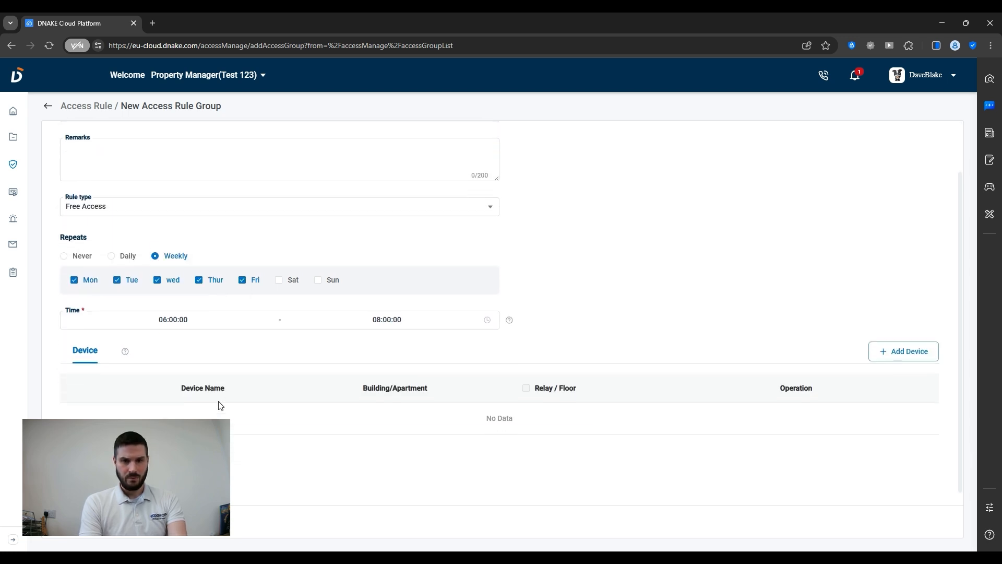
Attach the S617 Test door station to Gates Open and save the rule group.
{"action": "left_click", "coordinate": [888, 354]}
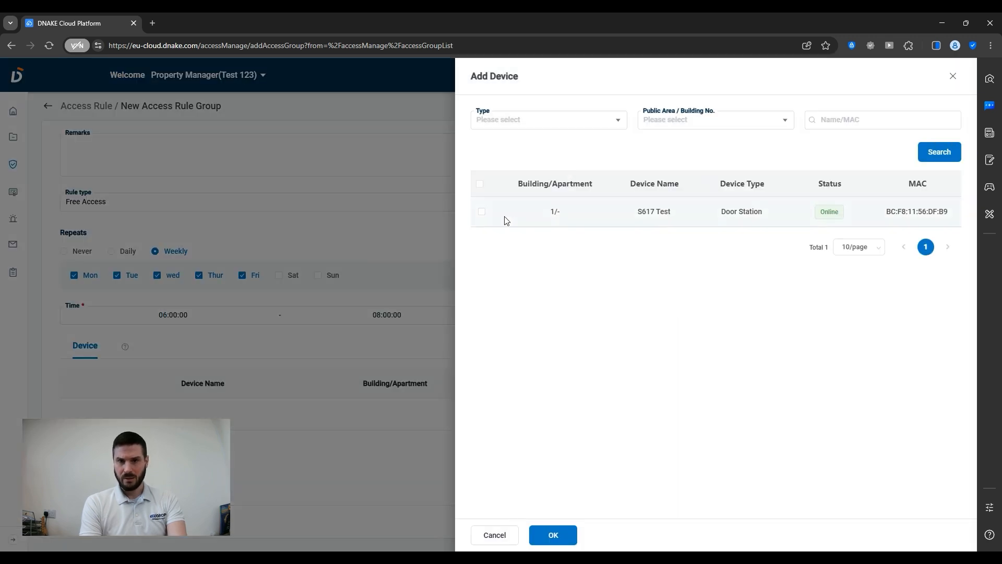
{"action": "left_click", "coordinate": [482, 212]}
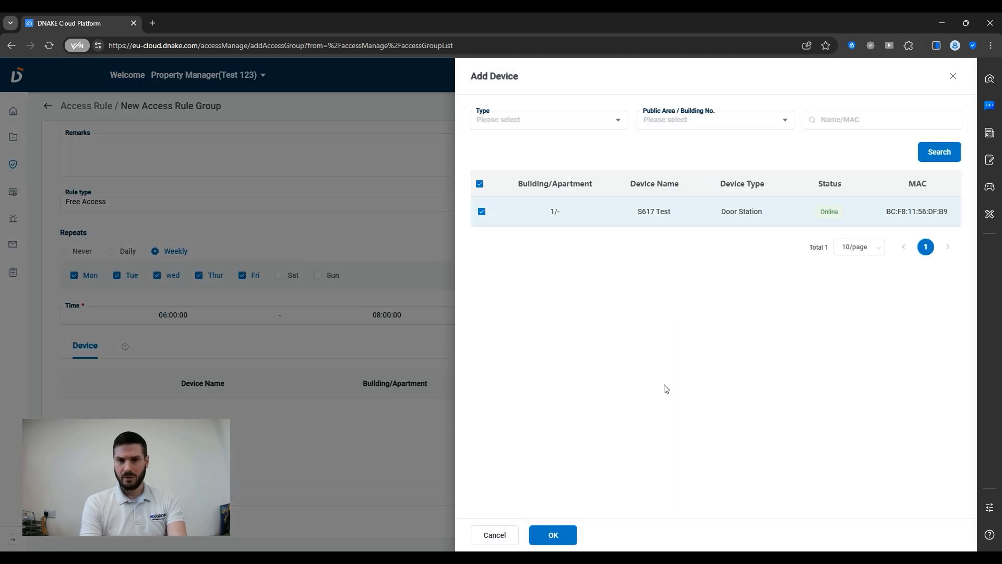
{"action": "left_click", "coordinate": [546, 536]}
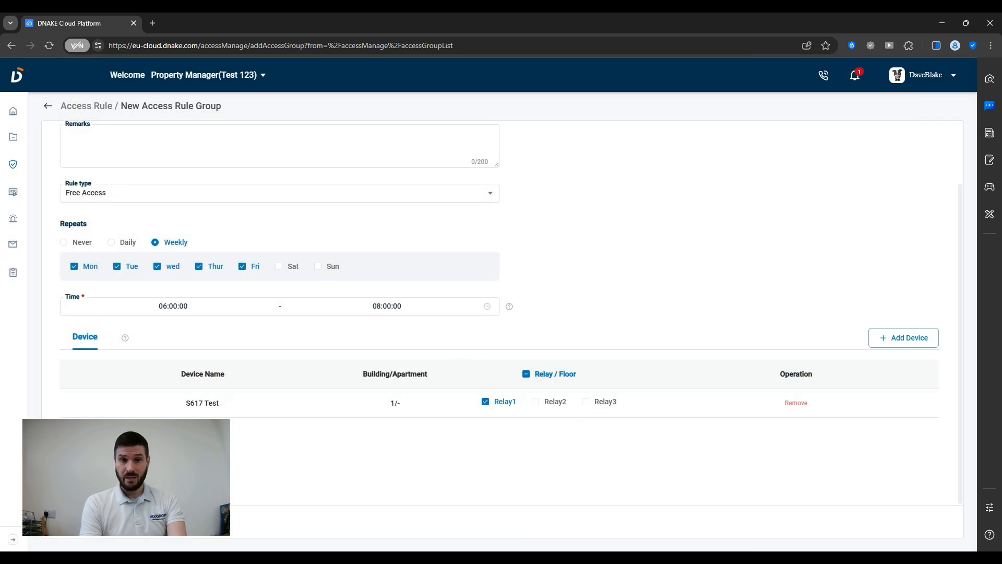
{"action": "left_click", "coordinate": [137, 521]}
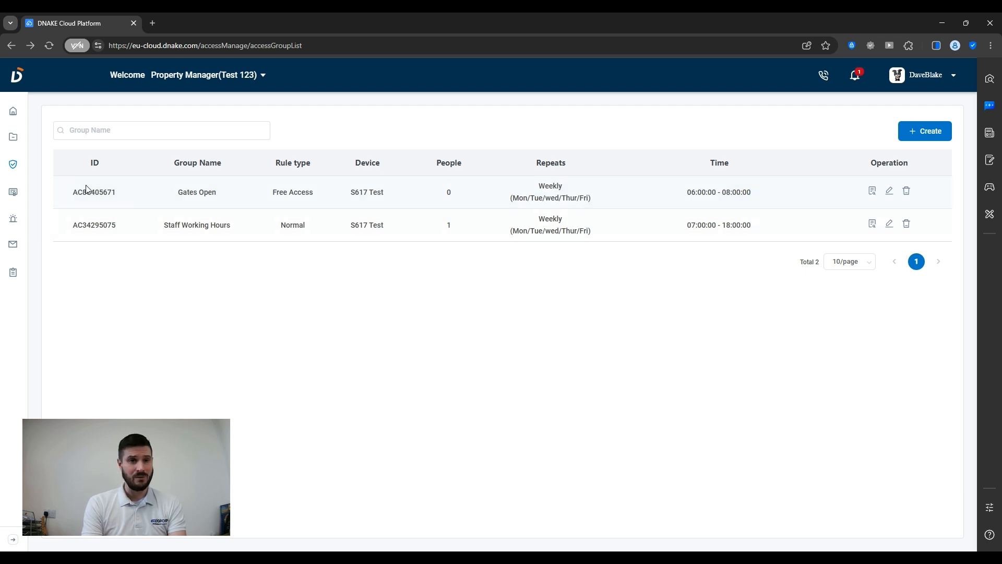
Switch to the Reseller/Installer role and open the Add New Property Manager form.
{"action": "left_click", "coordinate": [221, 80]}
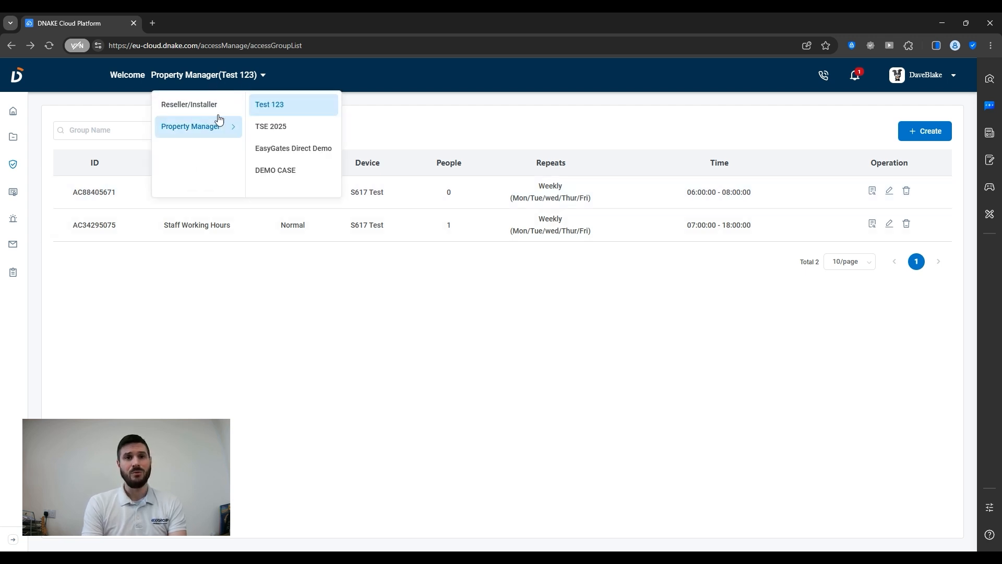
{"action": "left_click", "coordinate": [211, 110]}
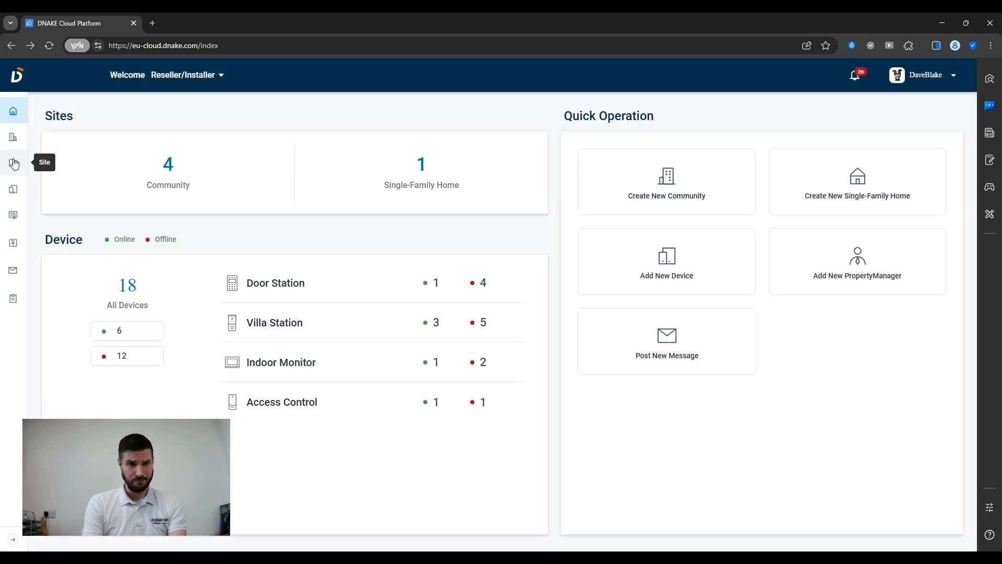
{"action": "left_click", "coordinate": [14, 138]}
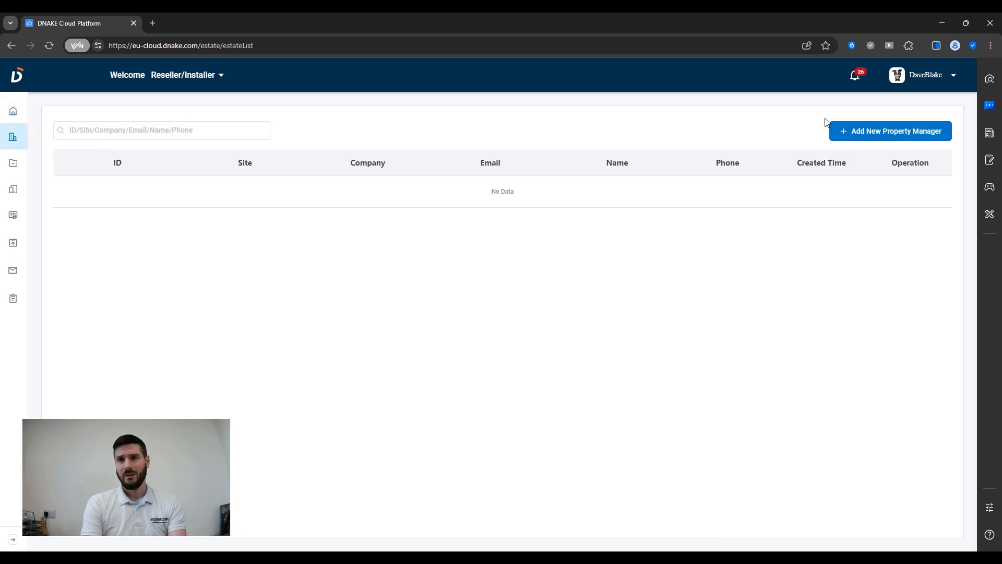
{"action": "left_click", "coordinate": [846, 132]}
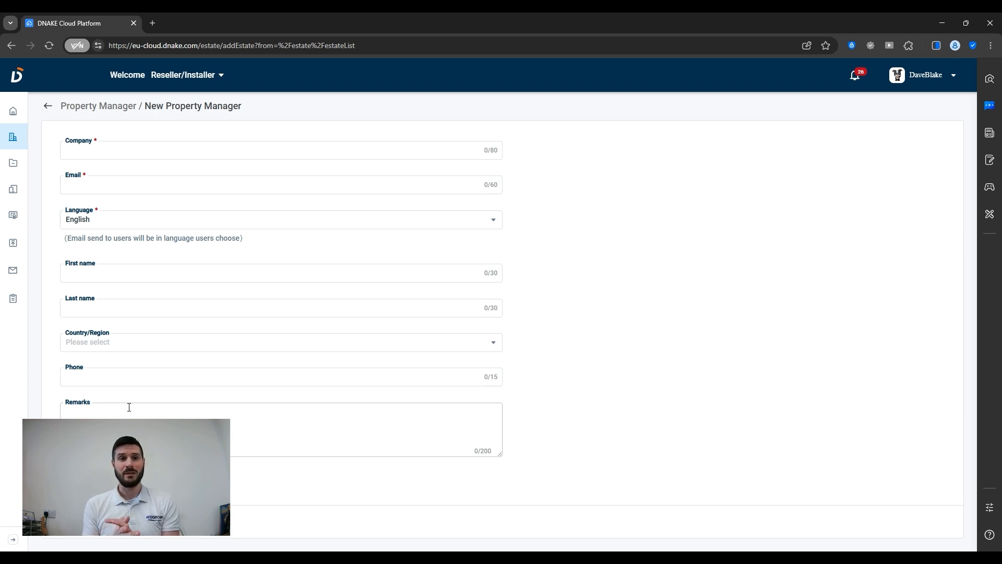
Switch back to the Test 123 site as property manager.
{"action": "left_click", "coordinate": [199, 79]}
{"action": "mouse_move", "coordinate": [202, 127]}
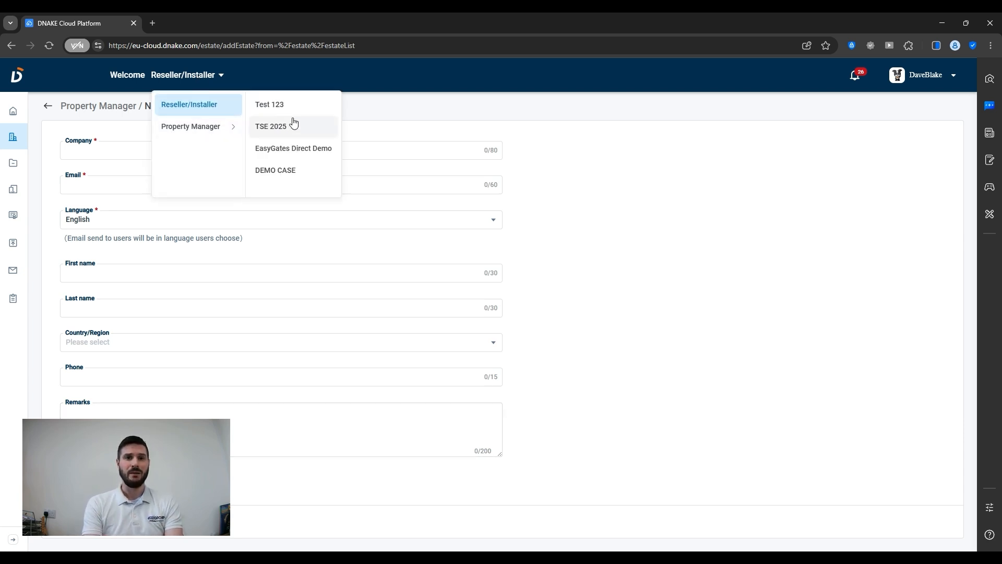
{"action": "left_click", "coordinate": [277, 105]}
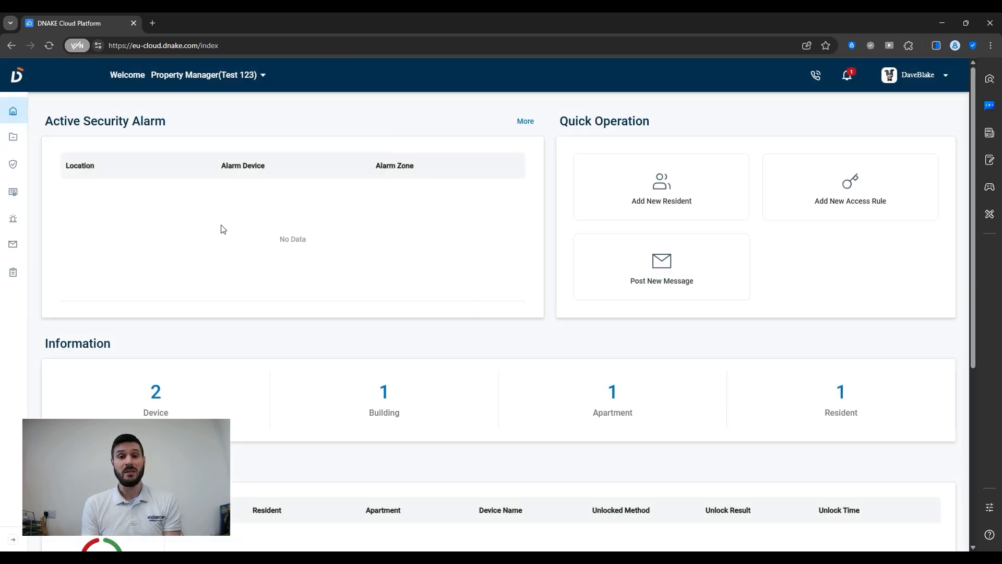